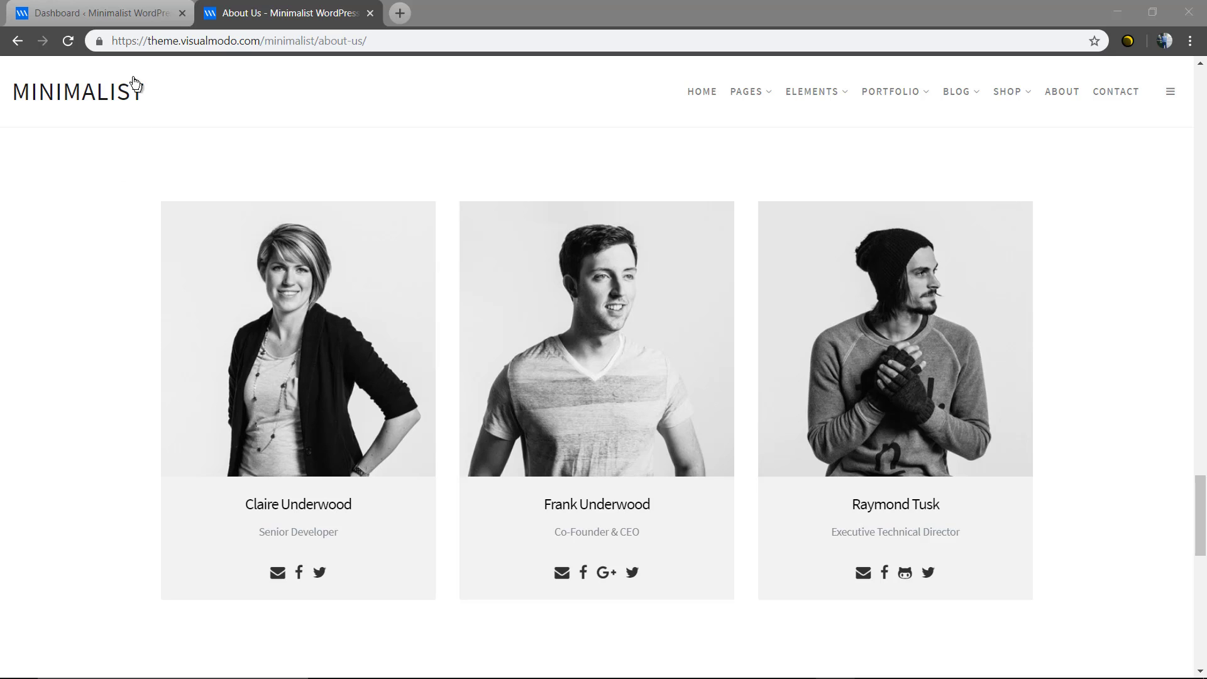
- Open the Visualmodo Theme Options Post Types section listing Portfolio and Team
click(125, 9)
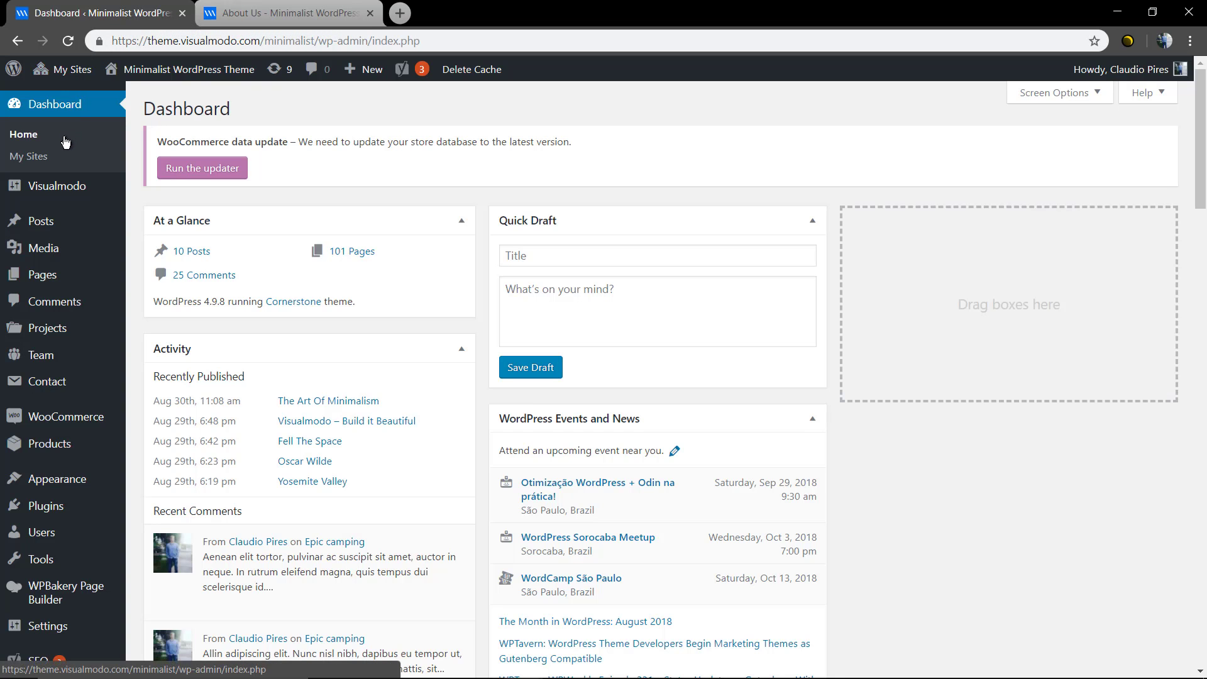
mouse_move(104, 199)
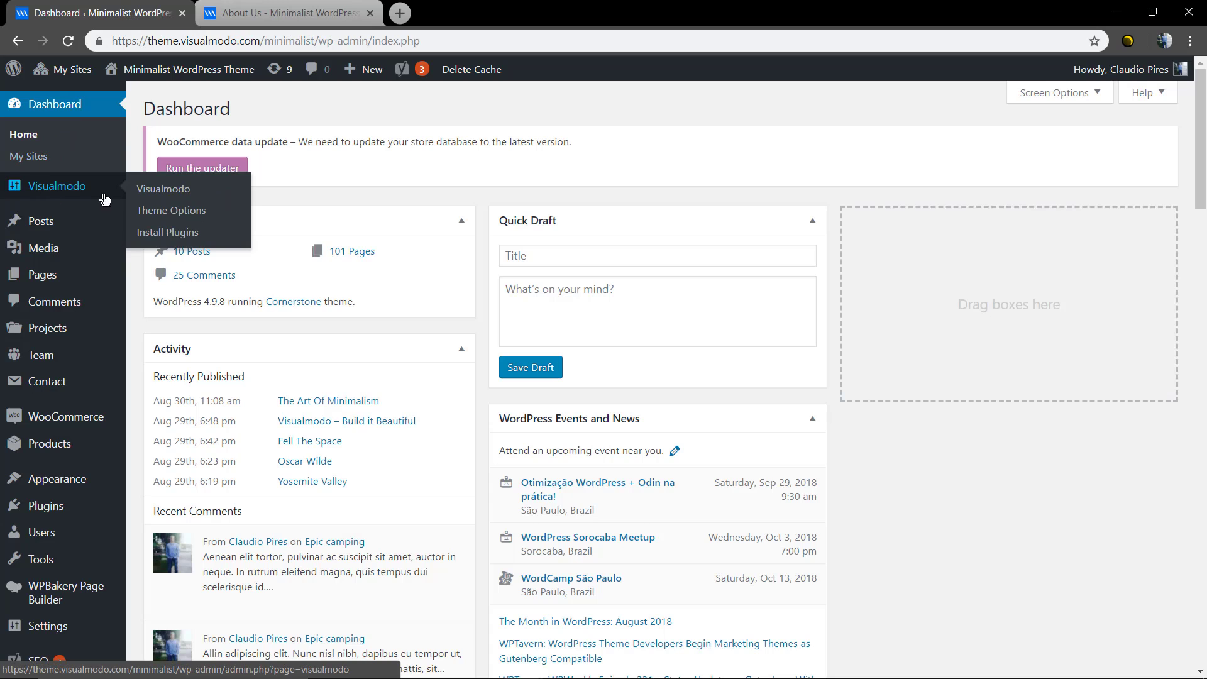
click(172, 214)
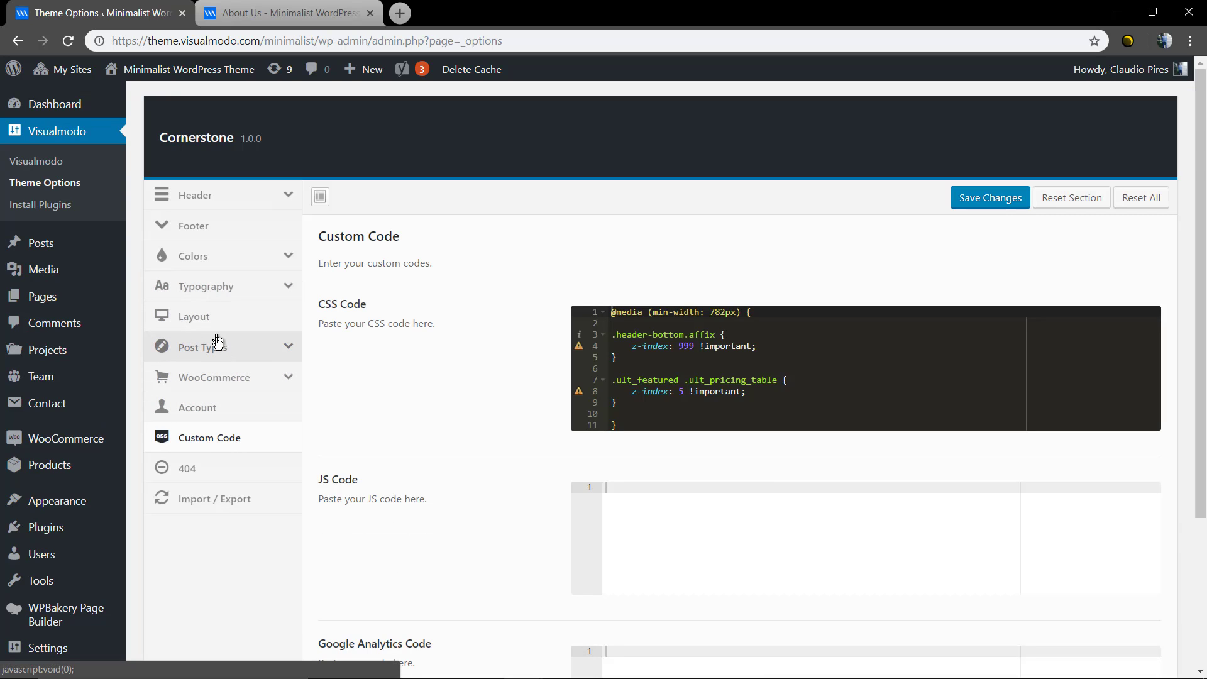
click(216, 352)
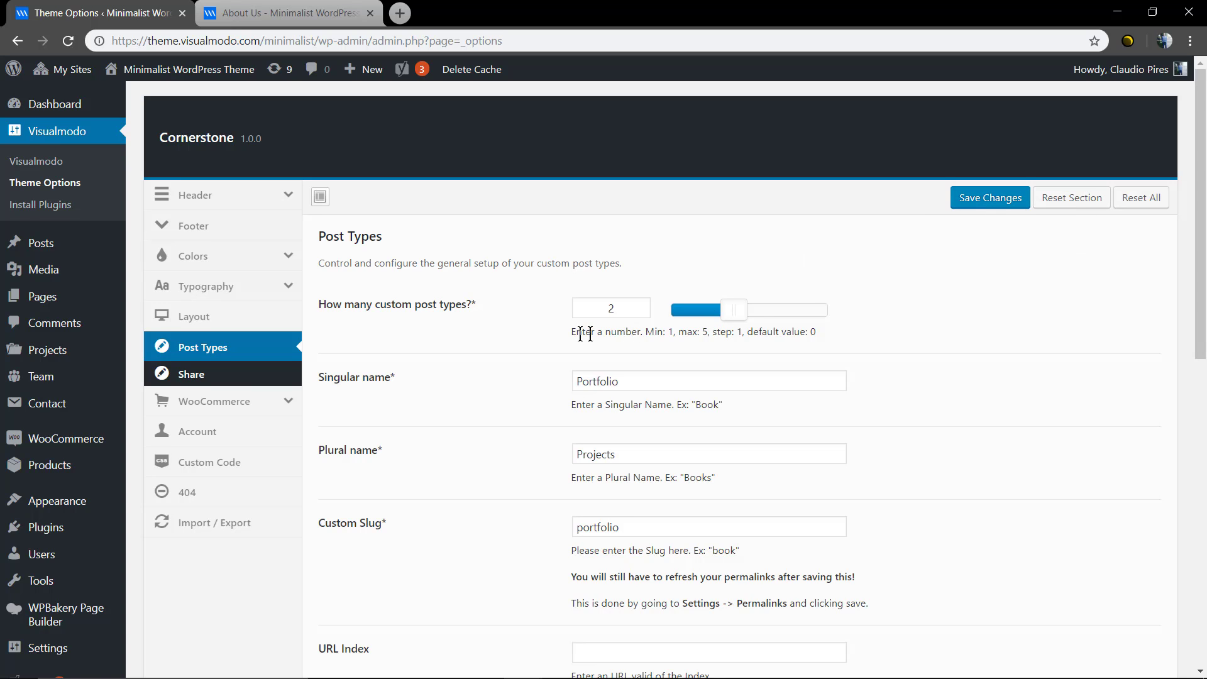
- Review the Team post type fields and save the post type settings
scroll(567, 333, down, 6)
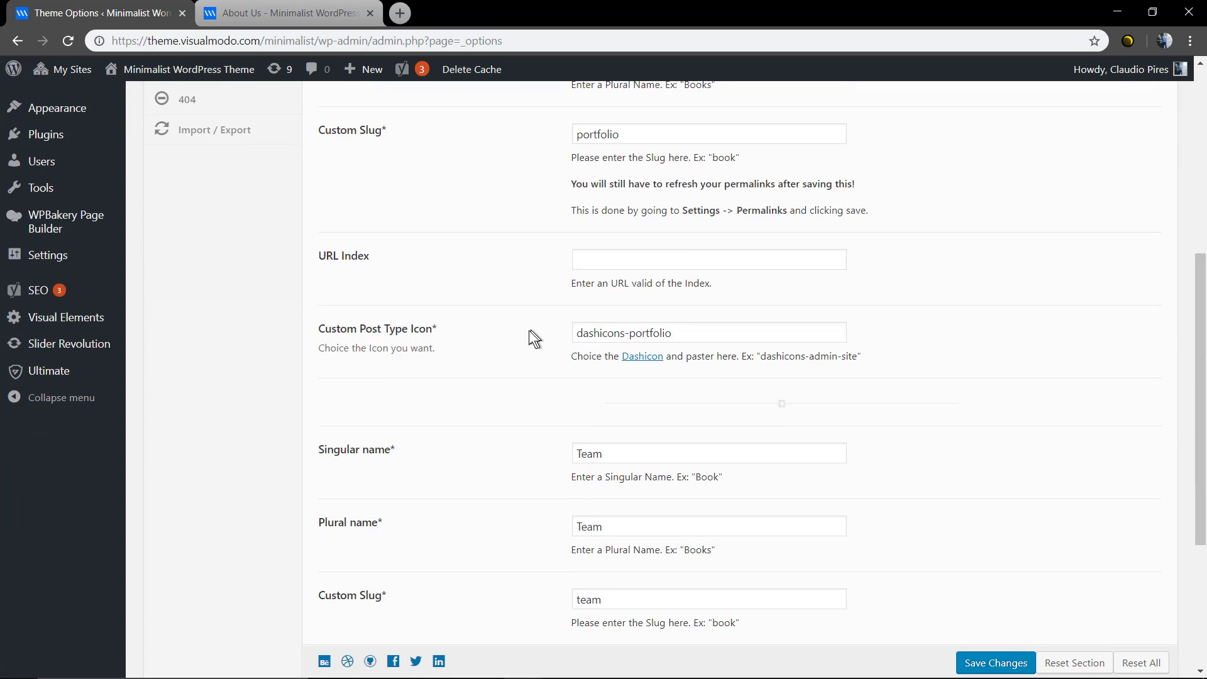
scroll(529, 331, down, 4)
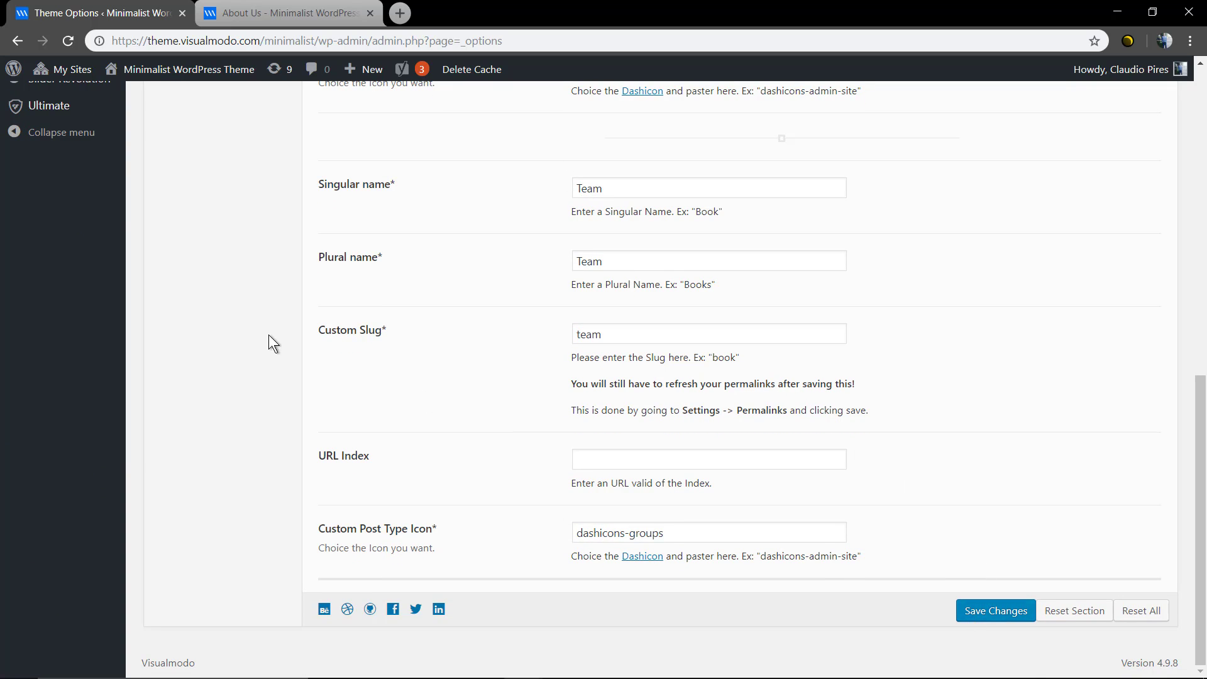
click(991, 610)
scroll(390, 379, up, 1)
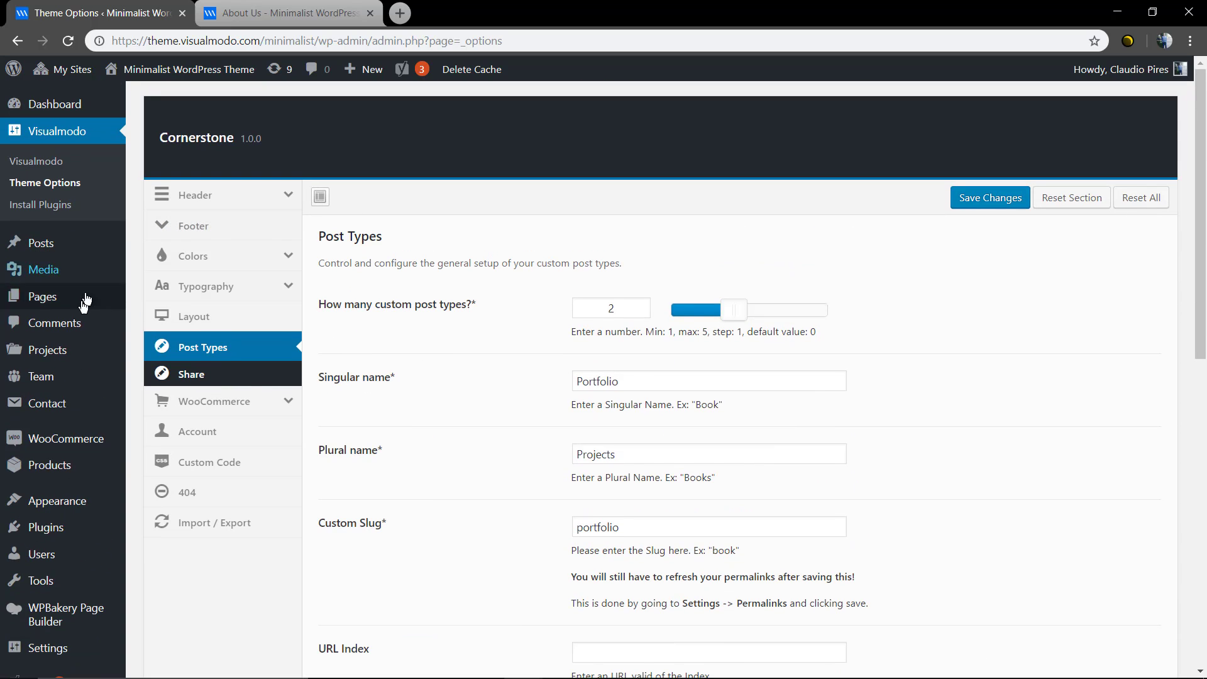
mouse_move(61, 385)
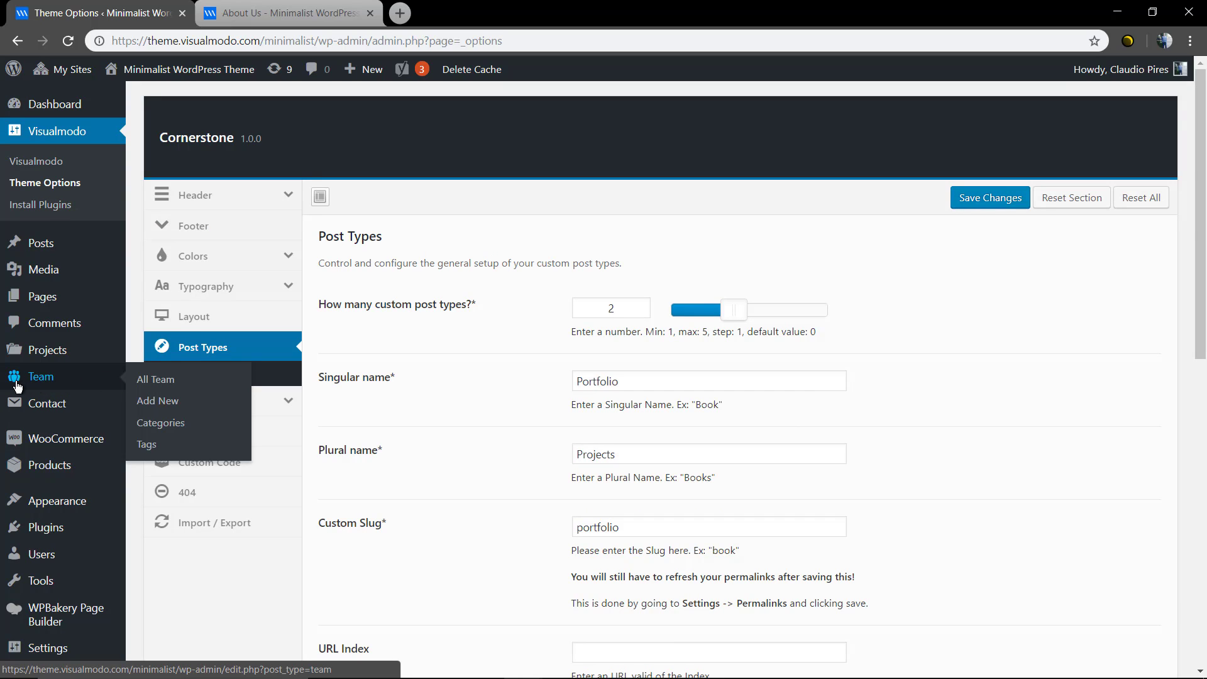
- Create a new Team item titled with the member's name in the Backend Editor
click(154, 402)
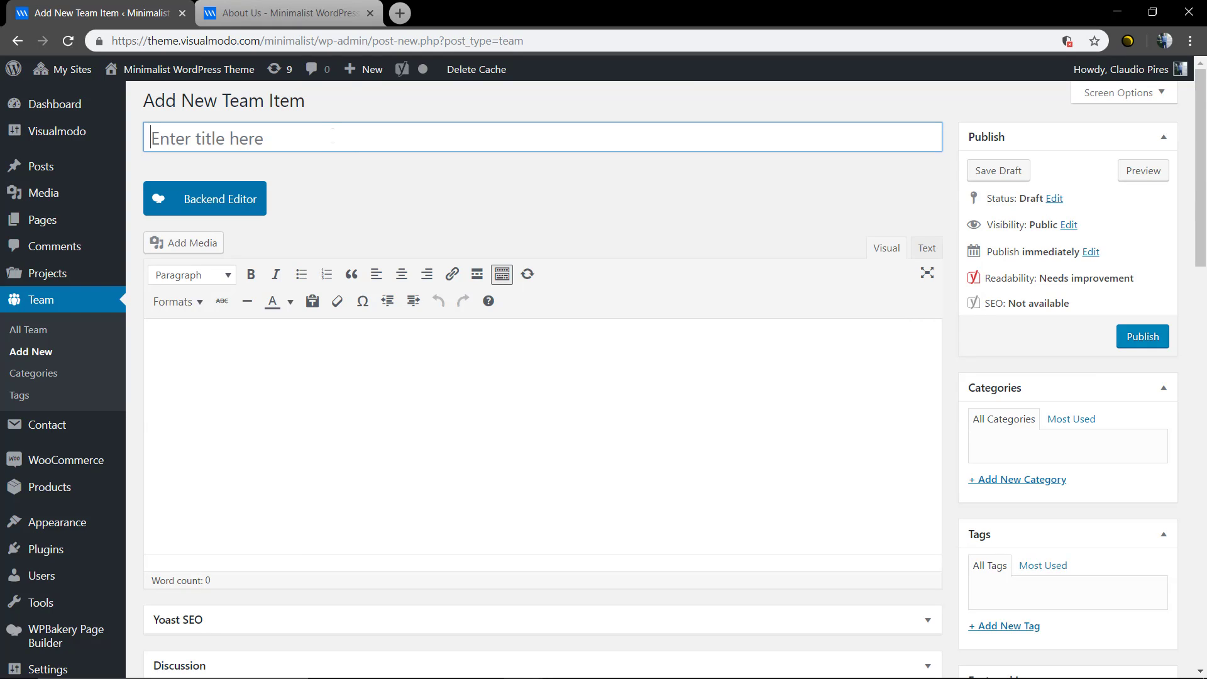
text(Claudio P.)
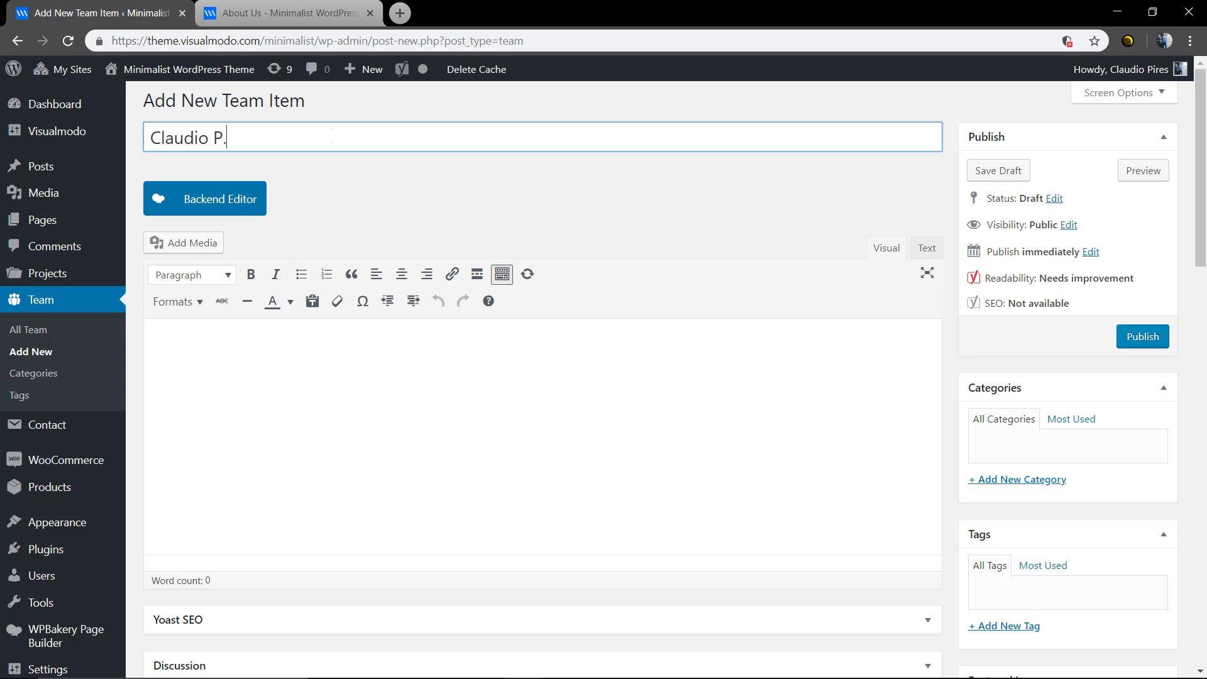
click(299, 334)
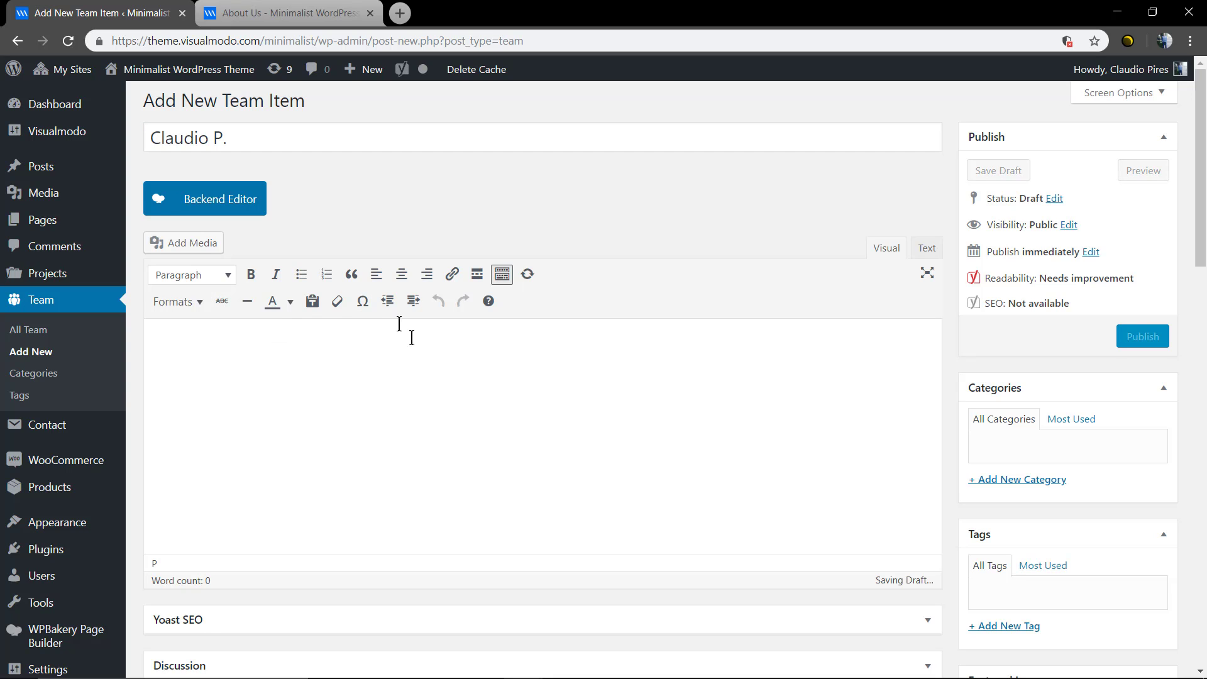
click(198, 198)
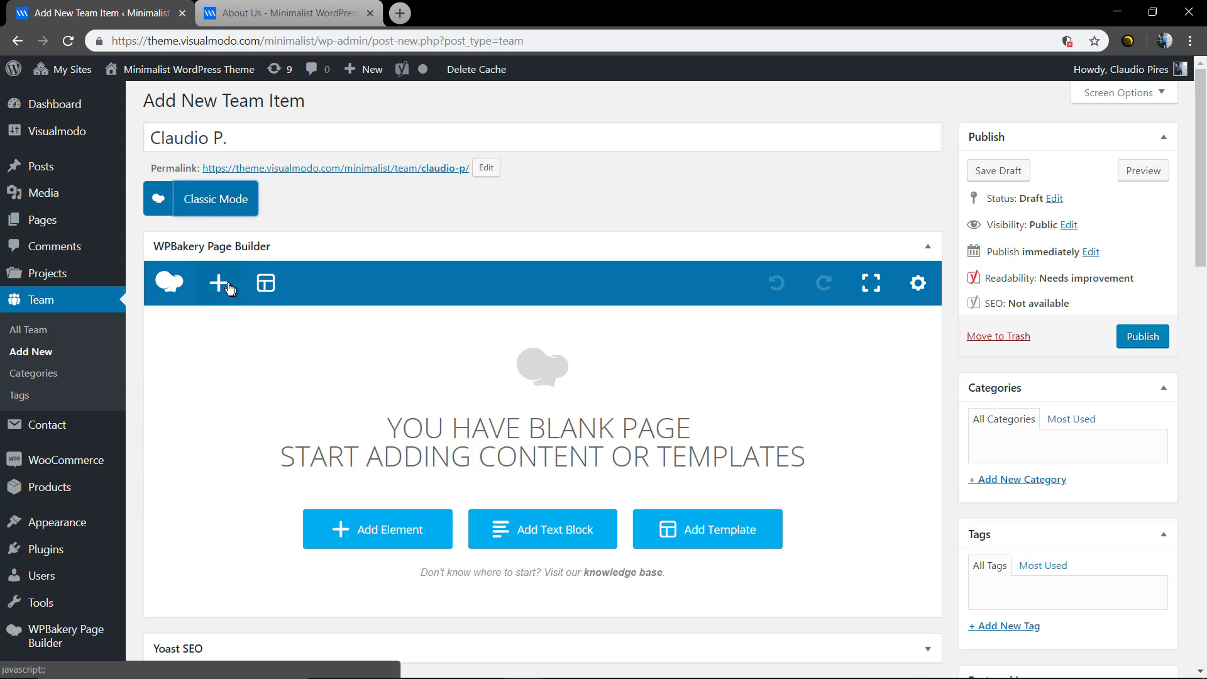
- Add Contact Form 7 (Form 01) centred in a three-column row
click(241, 291)
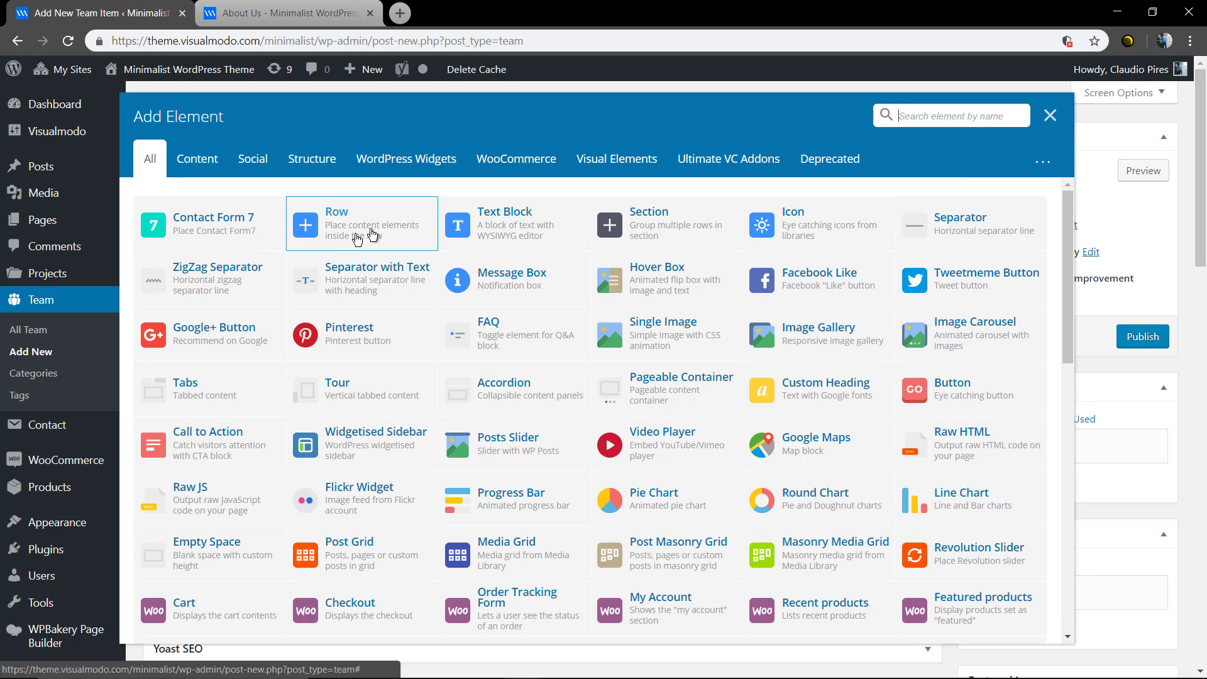
click(234, 237)
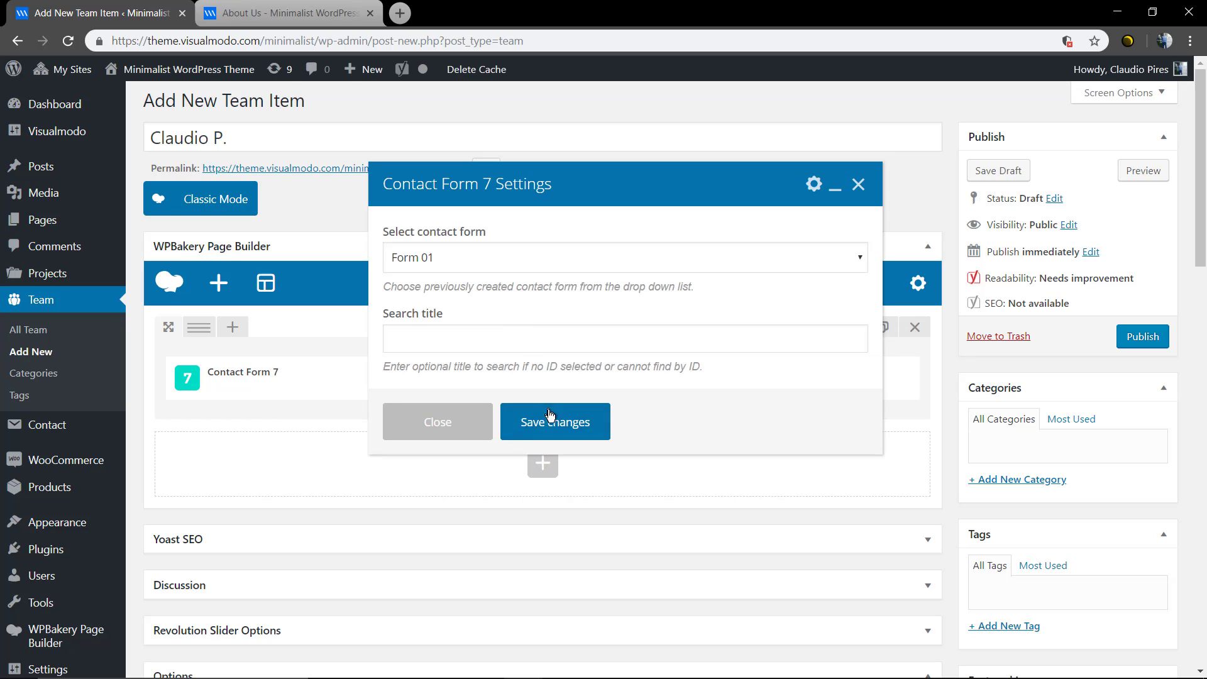
click(552, 417)
mouse_move(218, 337)
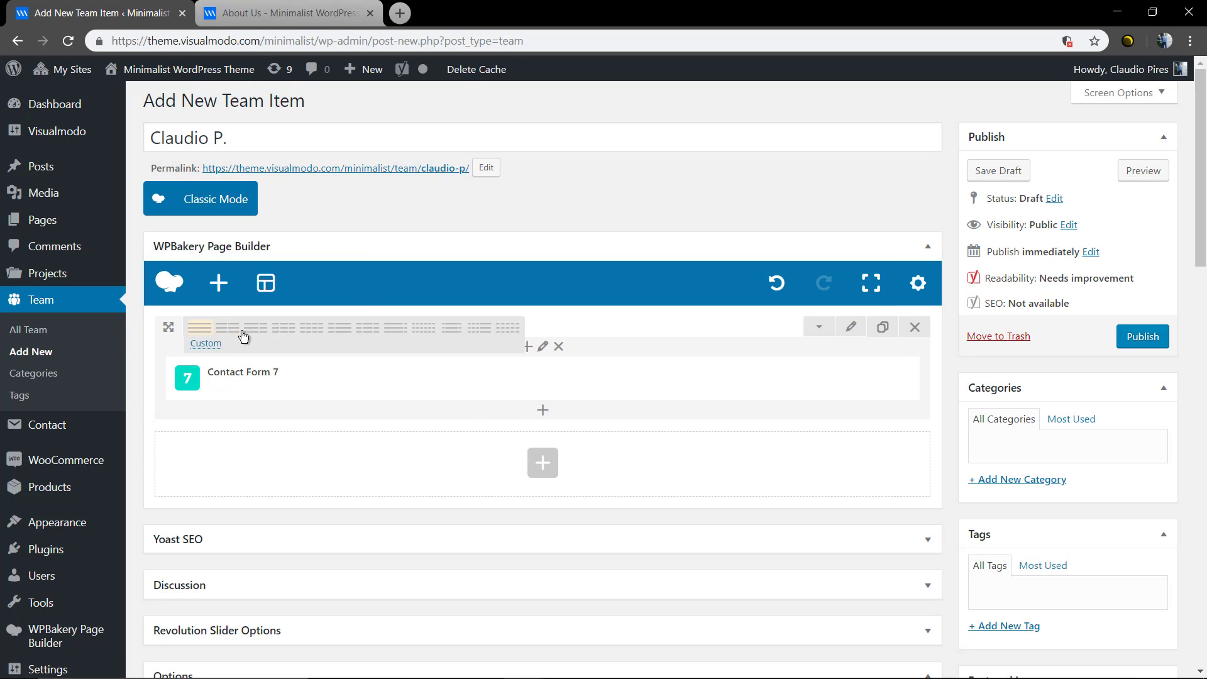
click(293, 338)
drag(264, 375, 503, 379)
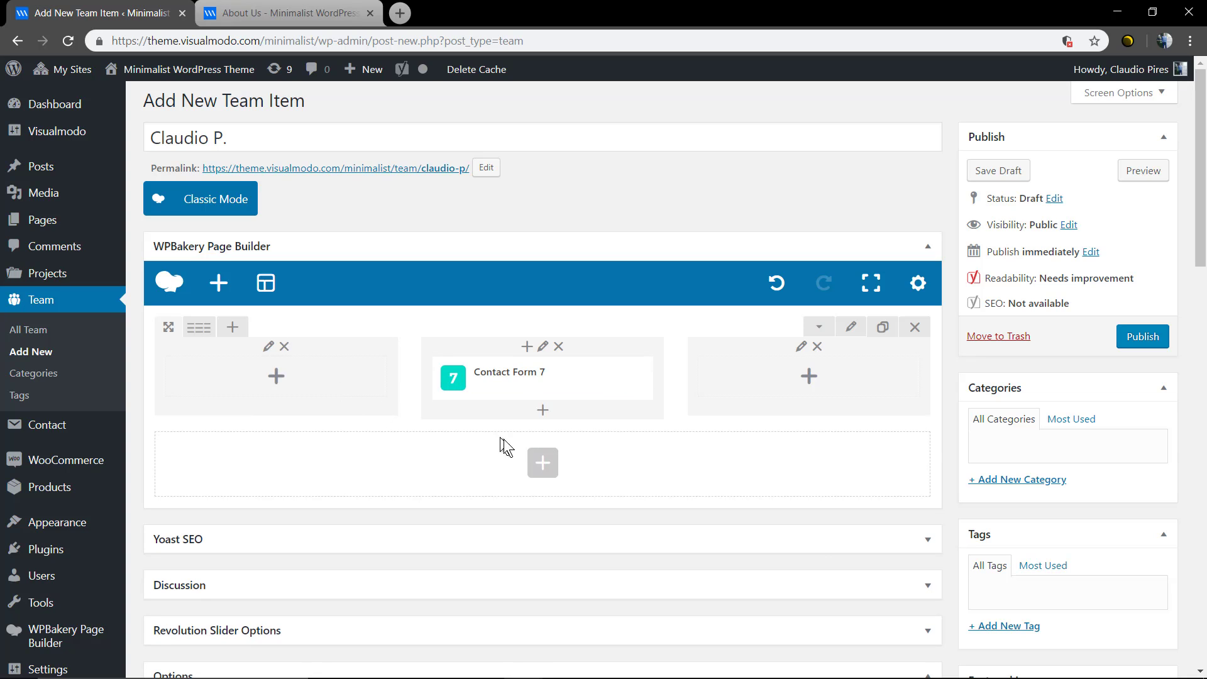
- Add a default Text Block row and place it above the contact form row
click(540, 463)
click(523, 223)
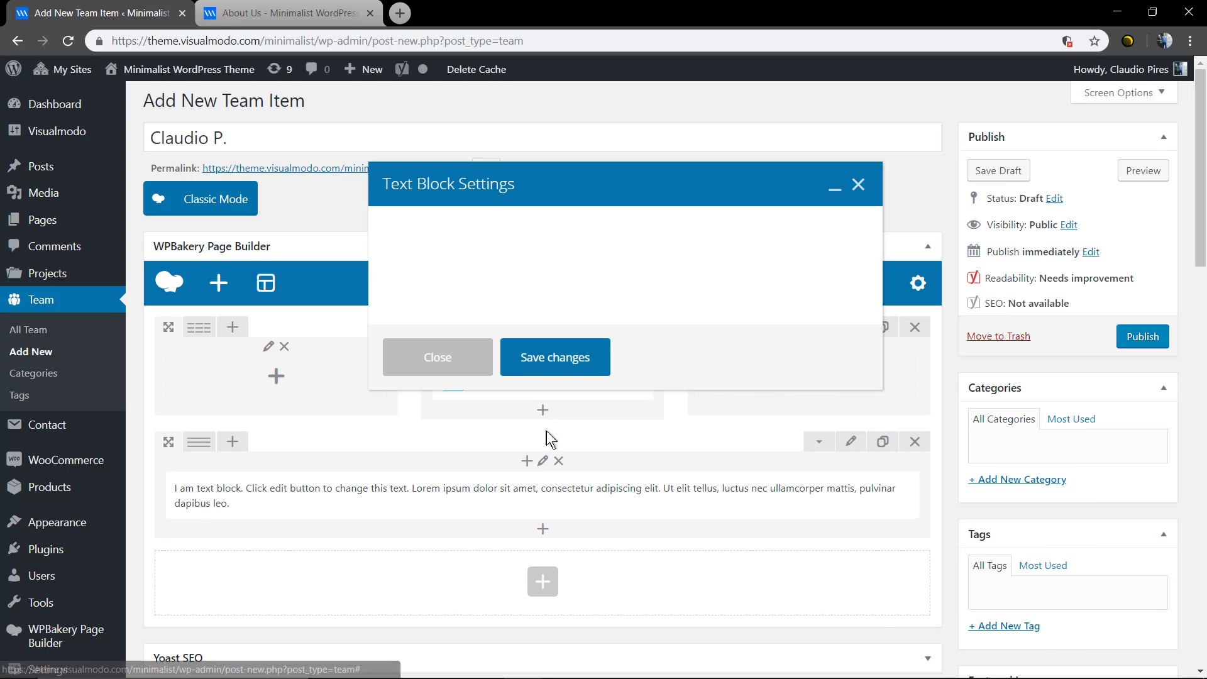
click(541, 606)
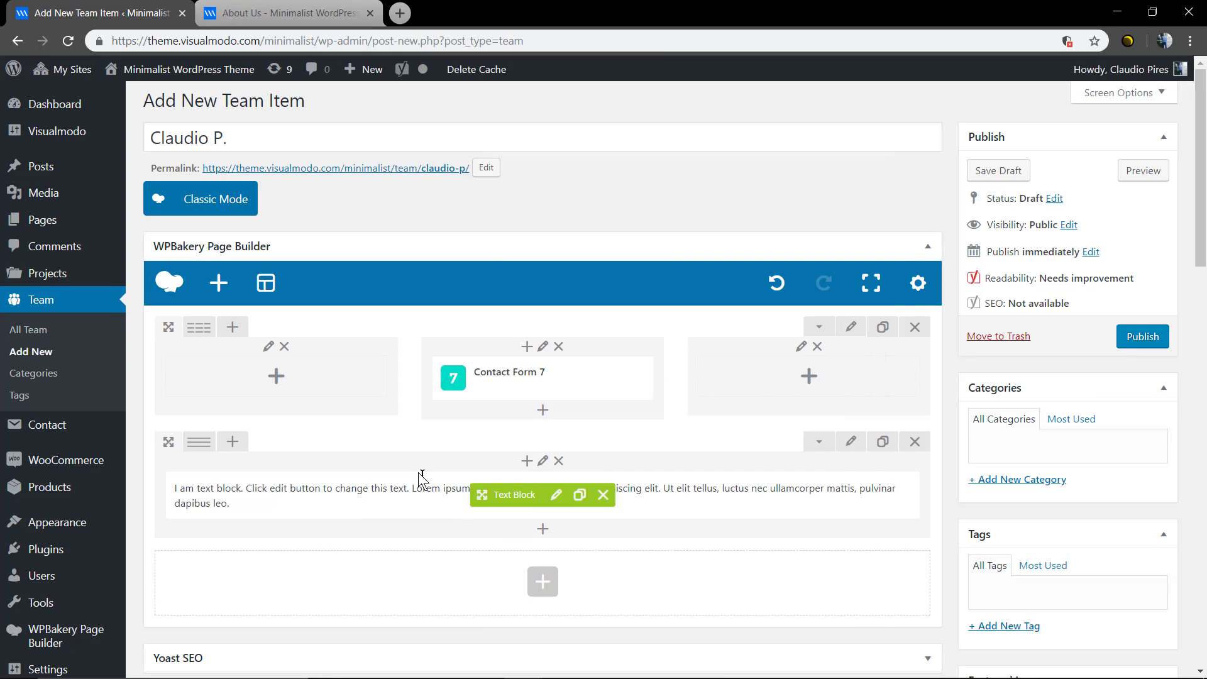
drag(168, 509, 258, 408)
scroll(408, 433, down, 1)
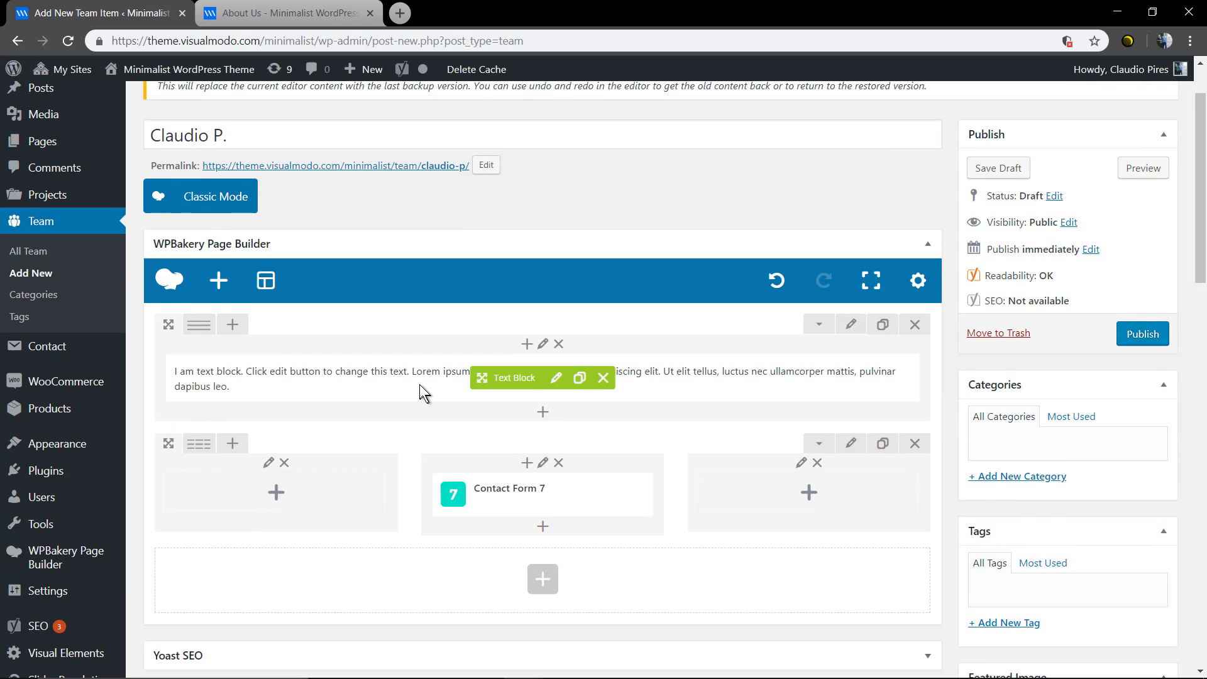
- Set raymond-tusk.jpg, the black-and-white beanie portrait, as the featured image
scroll(420, 383, down, 2)
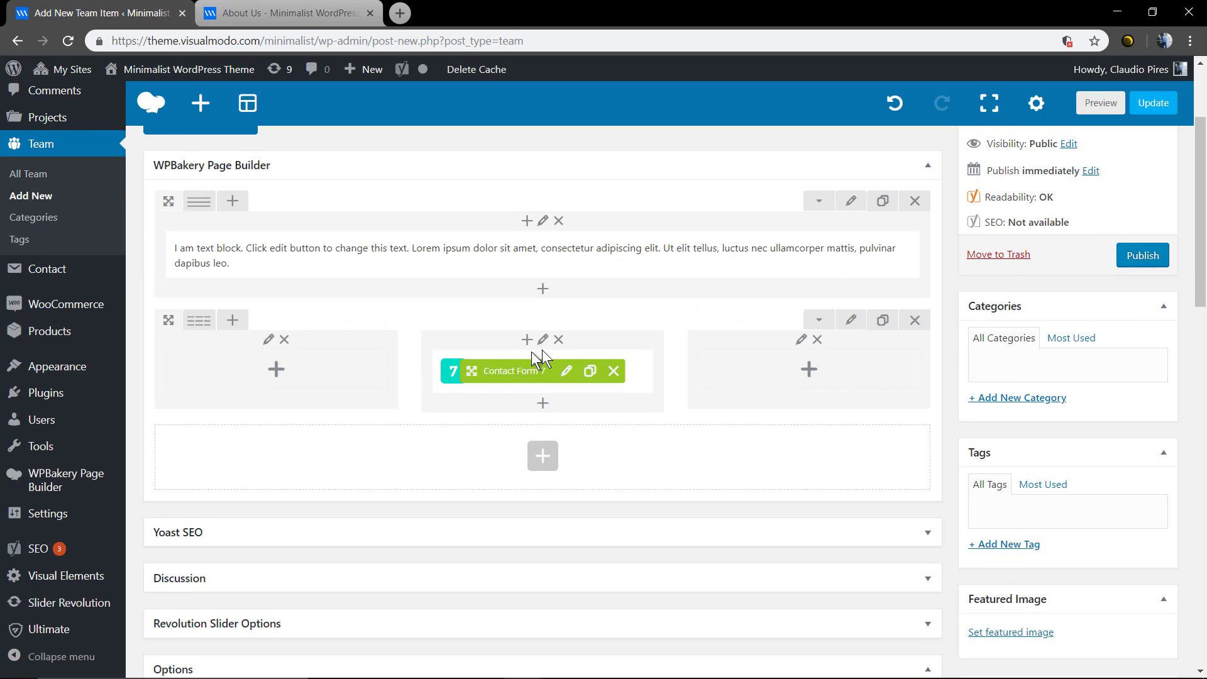
scroll(803, 364, up, 2)
scroll(902, 377, down, 2)
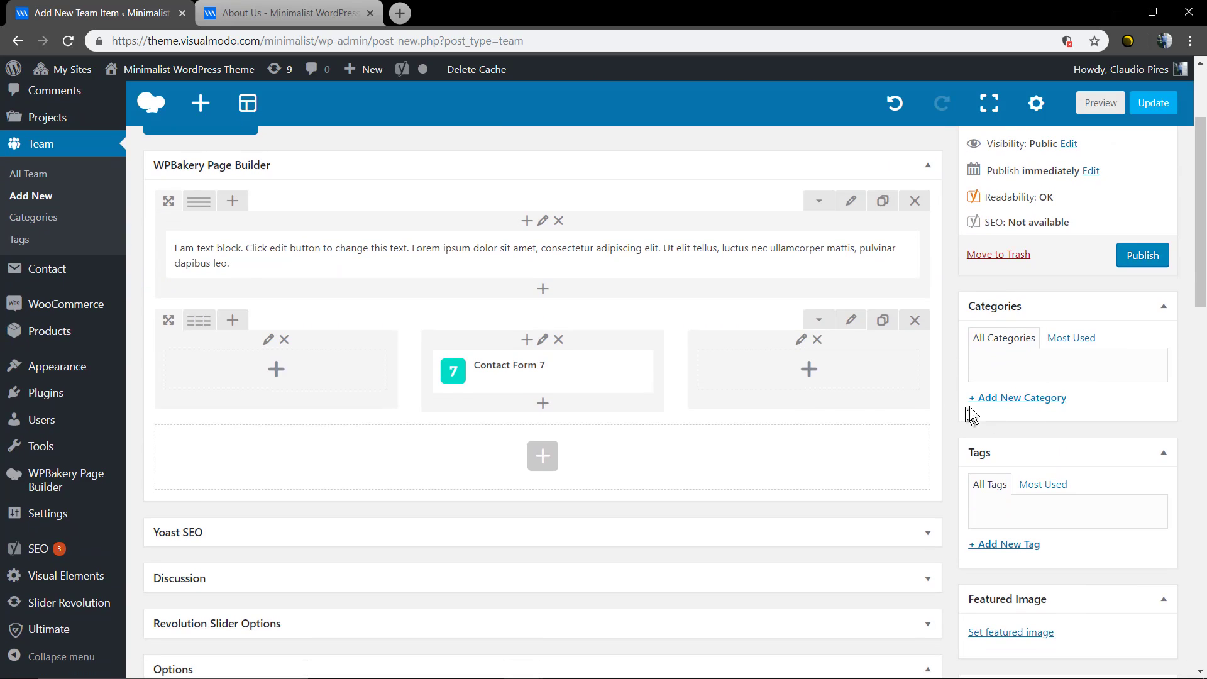
scroll(1031, 402, down, 2)
scroll(917, 399, down, 1)
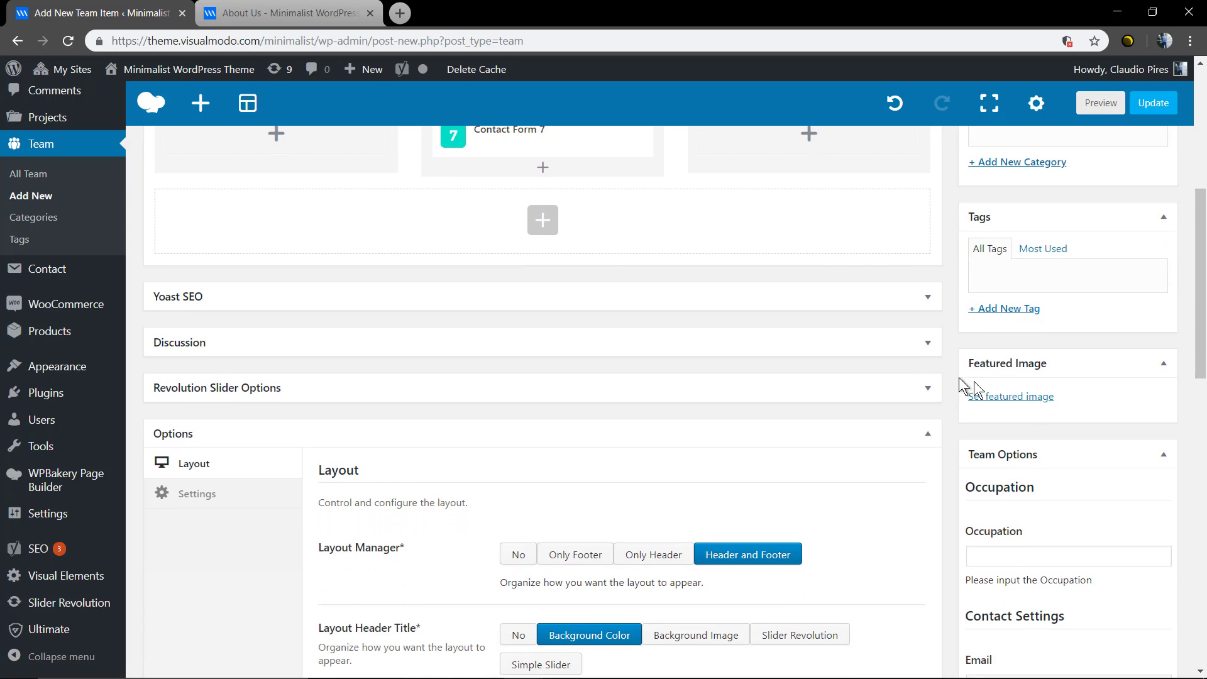
click(1025, 398)
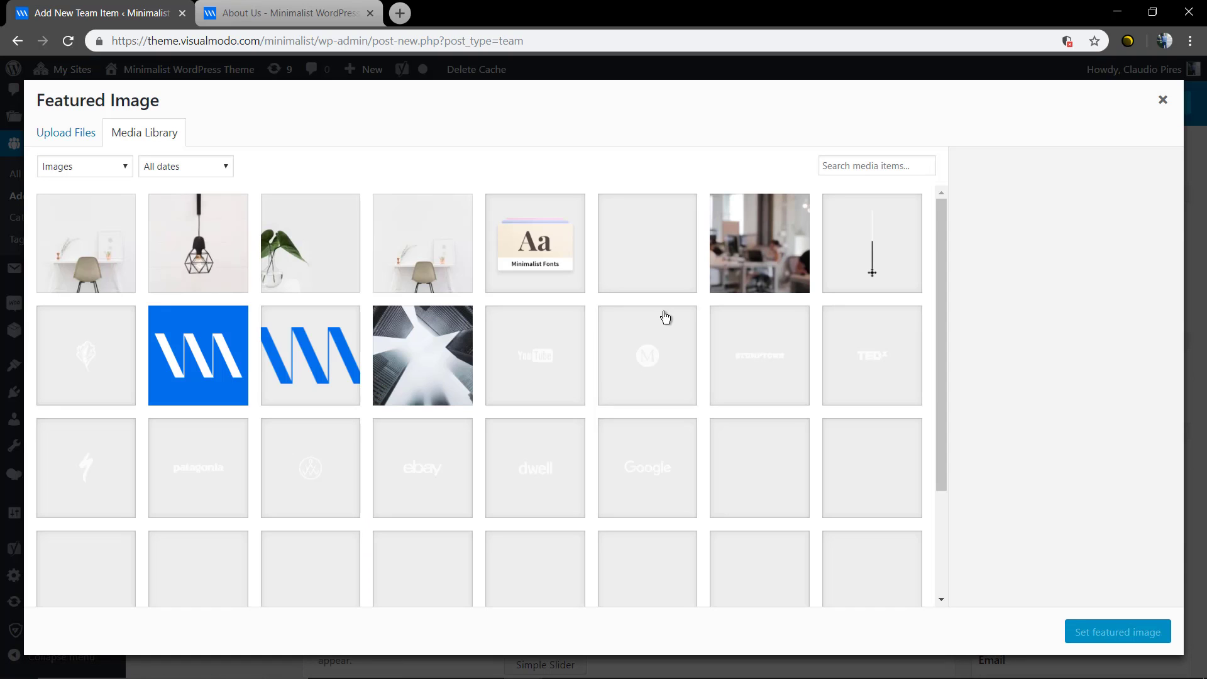
scroll(631, 349, down, 1)
scroll(632, 348, down, 8)
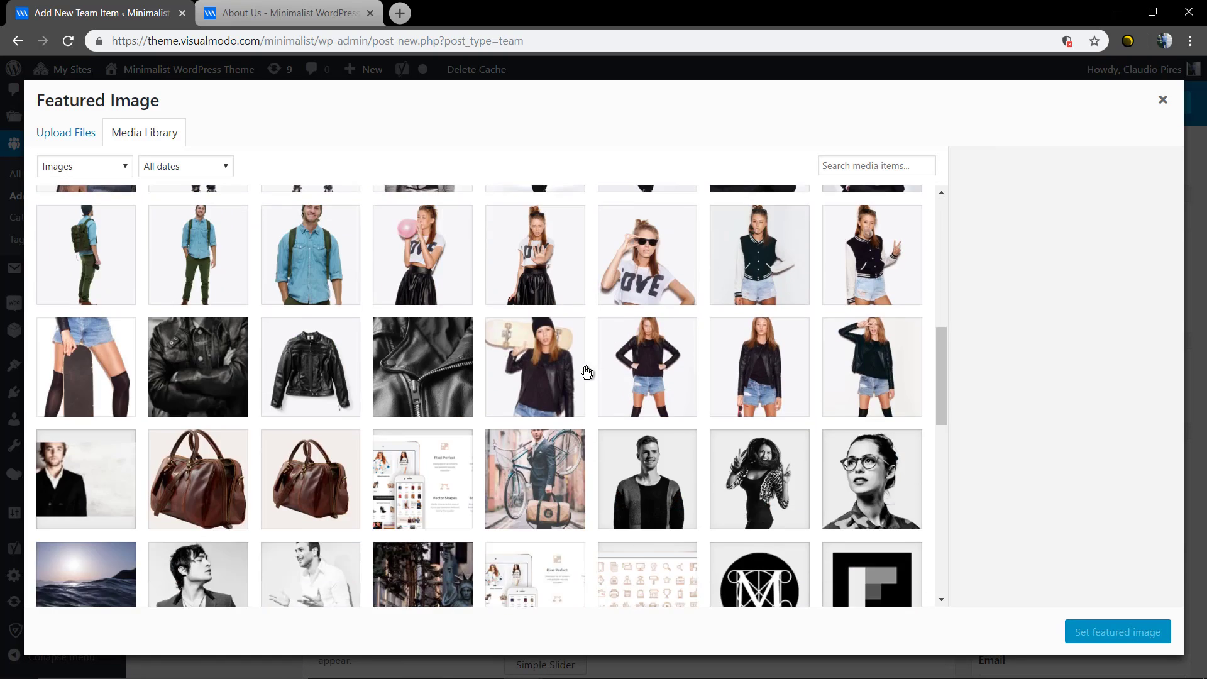
scroll(577, 376, down, 3)
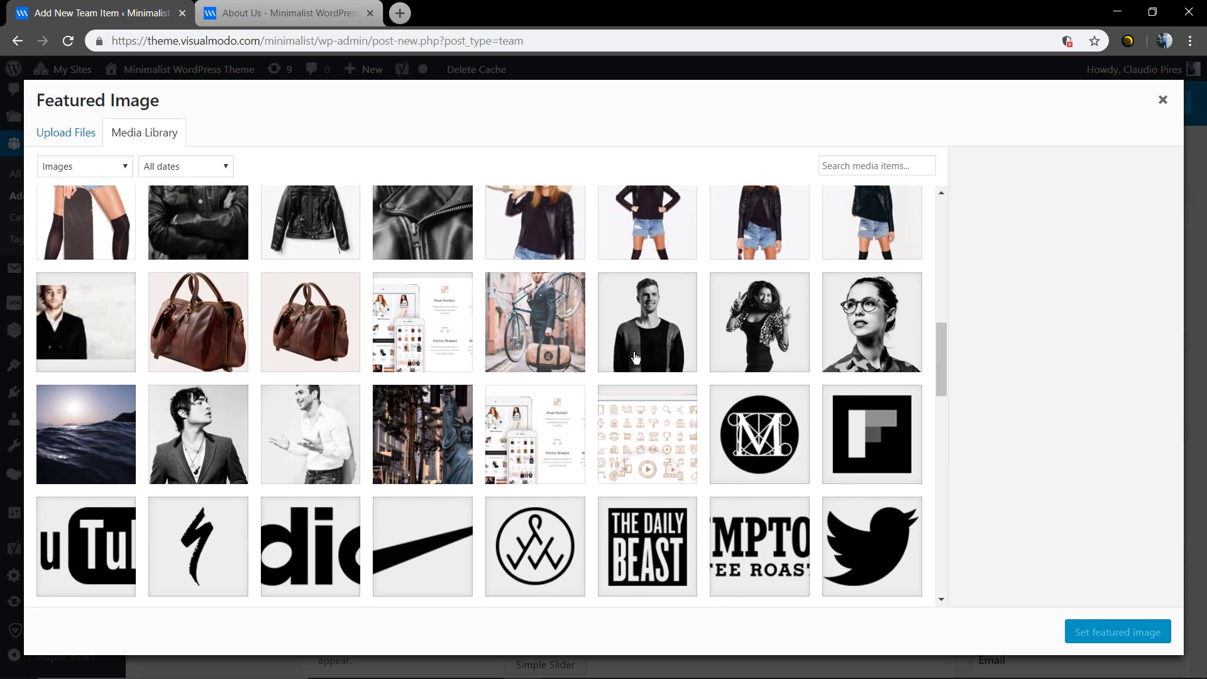
scroll(452, 425, down, 4)
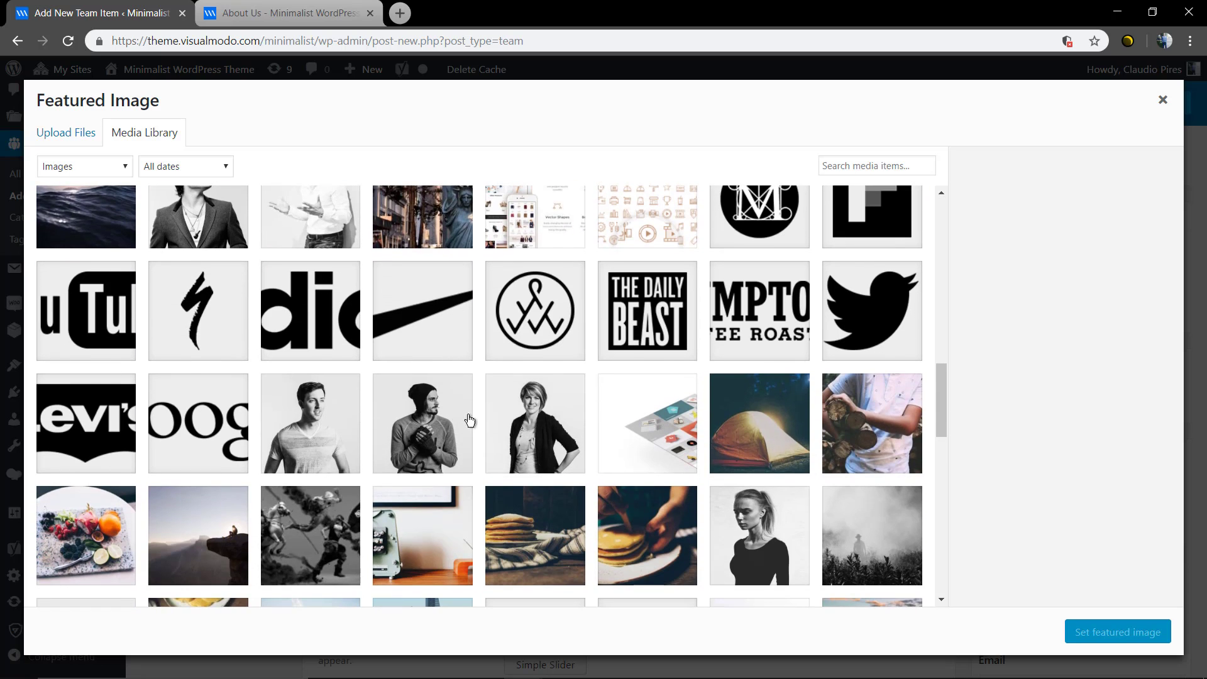
click(432, 432)
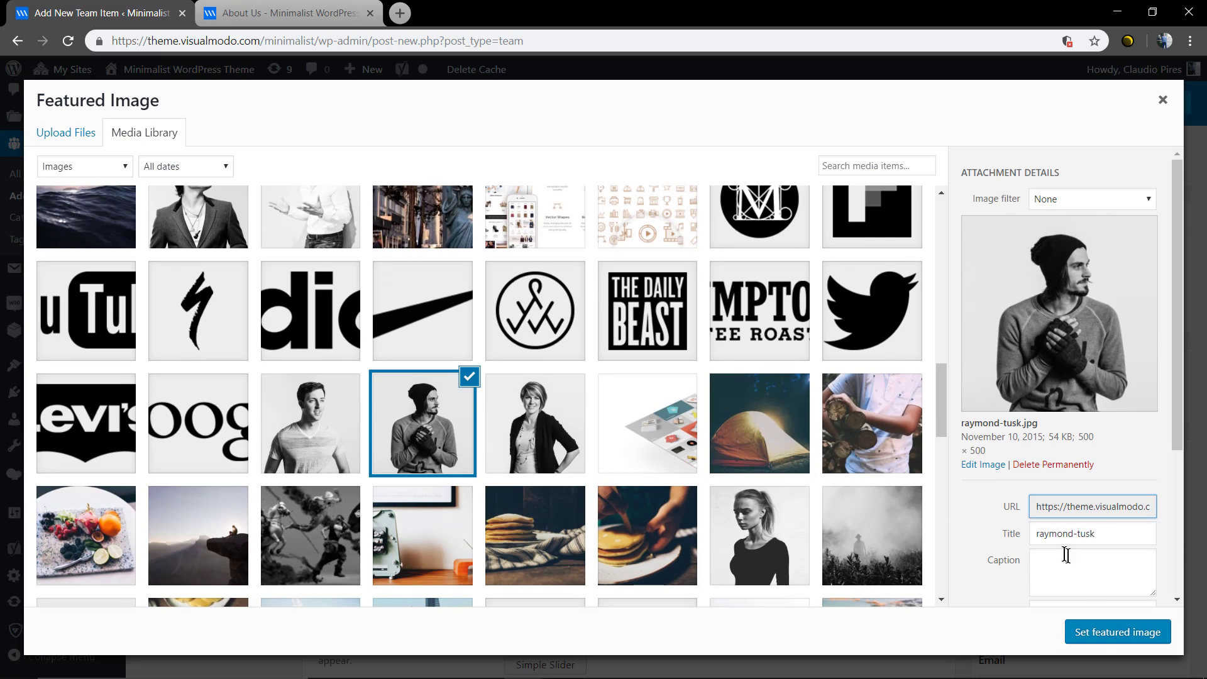
click(1093, 633)
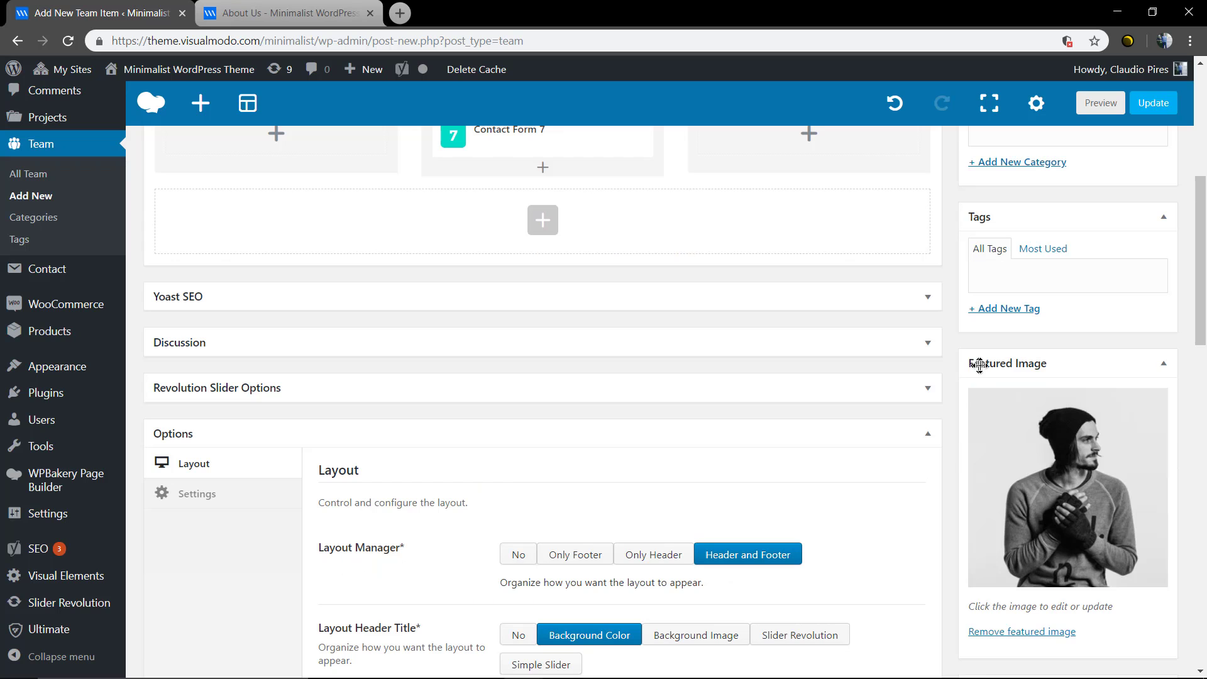
- Enter Youtuber as the team member's occupation
scroll(959, 459, down, 1)
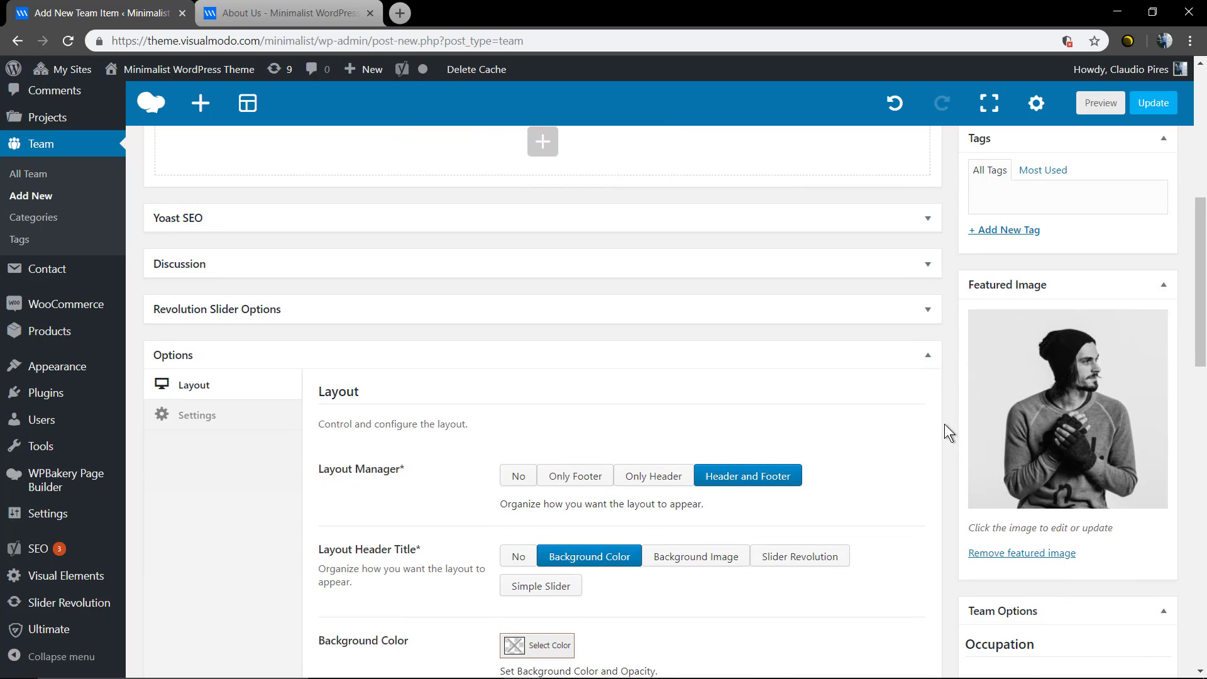
scroll(944, 424, down, 3)
click(1019, 477)
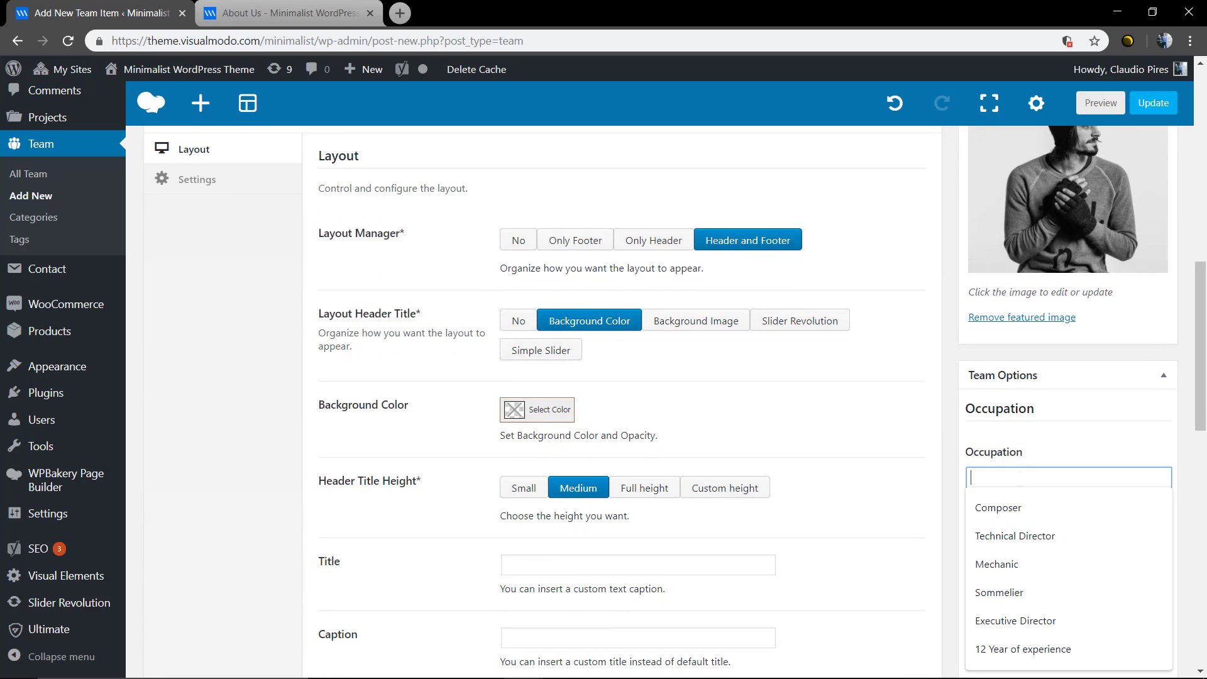
text(Youtuber)
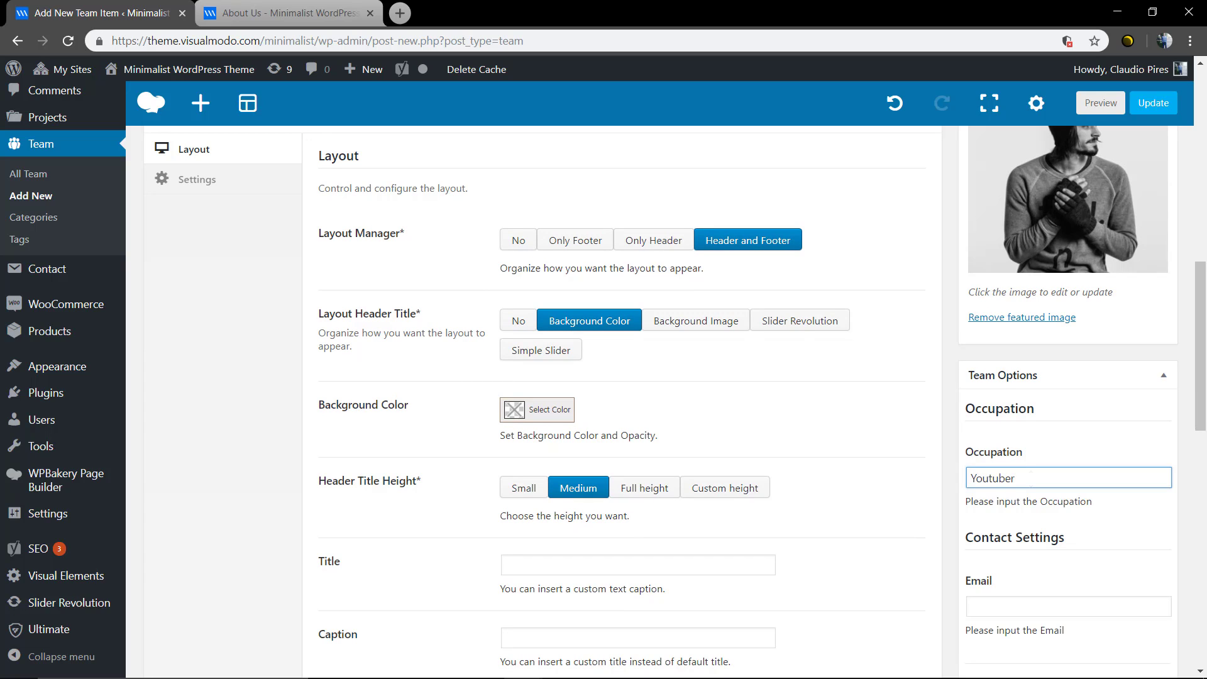
- Fill the Email, Facebook and Instagram URL fields from saved autocomplete entries
scroll(986, 463, down, 1)
click(1029, 526)
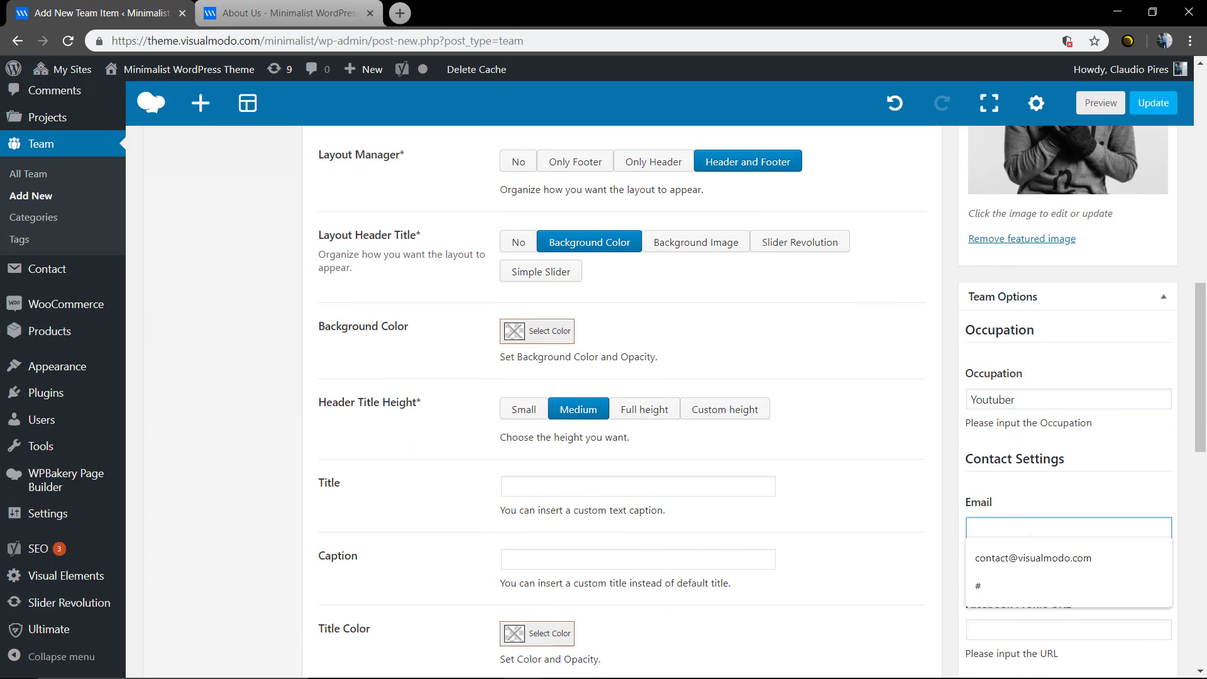
click(1034, 546)
scroll(990, 539, down, 2)
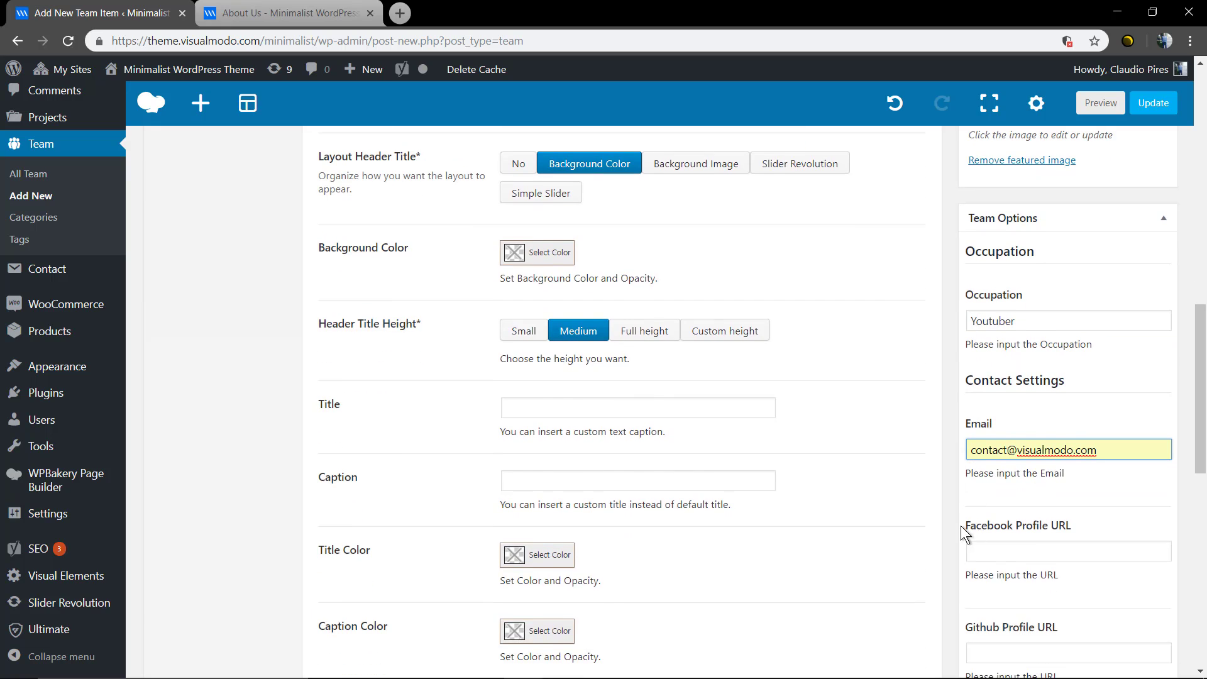
click(1028, 473)
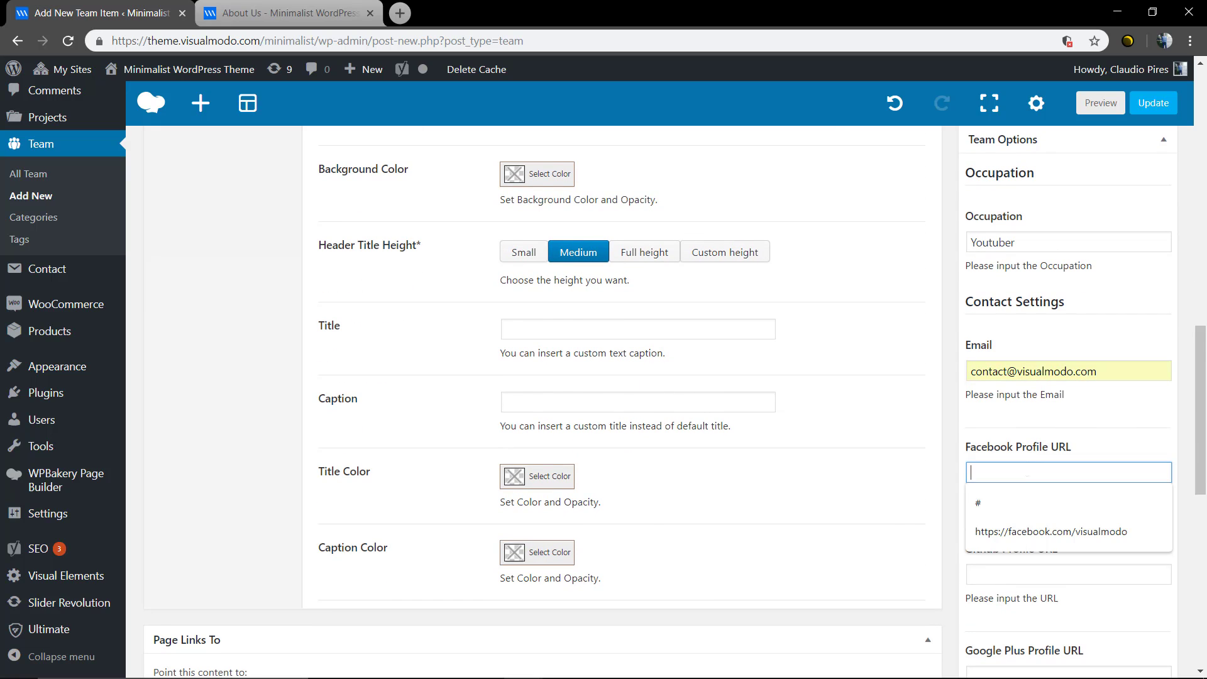
click(1019, 530)
scroll(1006, 516, down, 2)
scroll(1030, 503, down, 1)
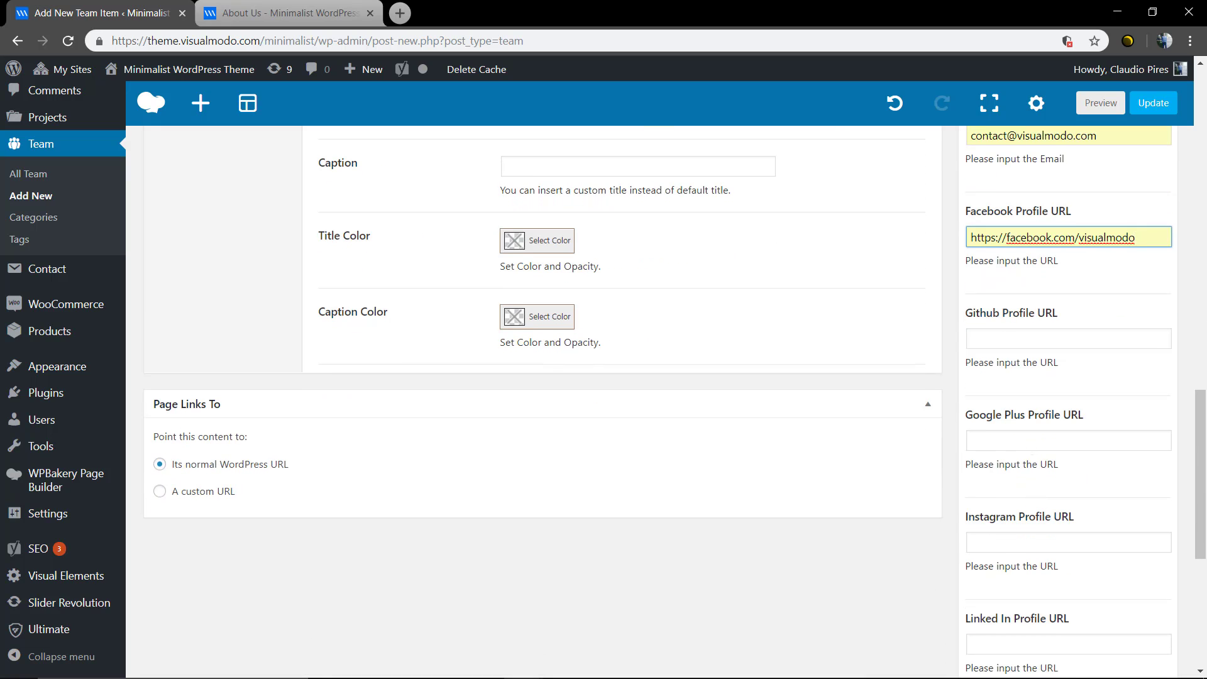
scroll(1014, 475, down, 1)
click(1014, 464)
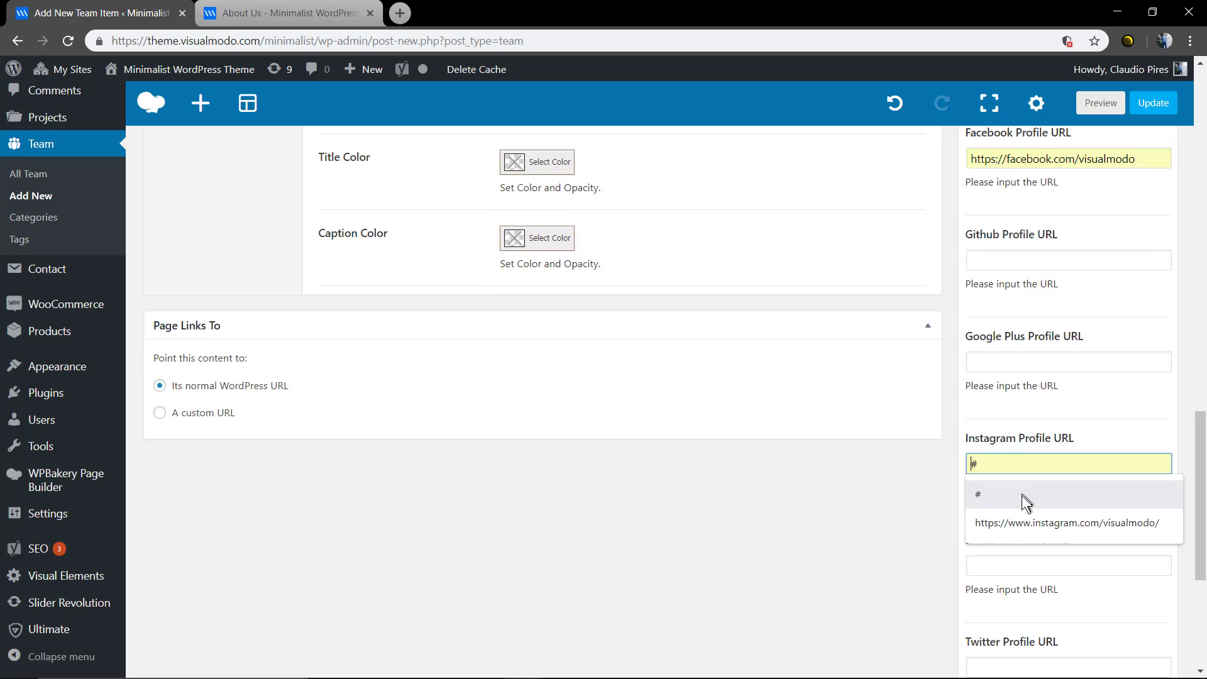
click(980, 524)
- Publish the new team member
scroll(891, 527, down, 5)
scroll(896, 522, up, 15)
scroll(900, 525, down, 2)
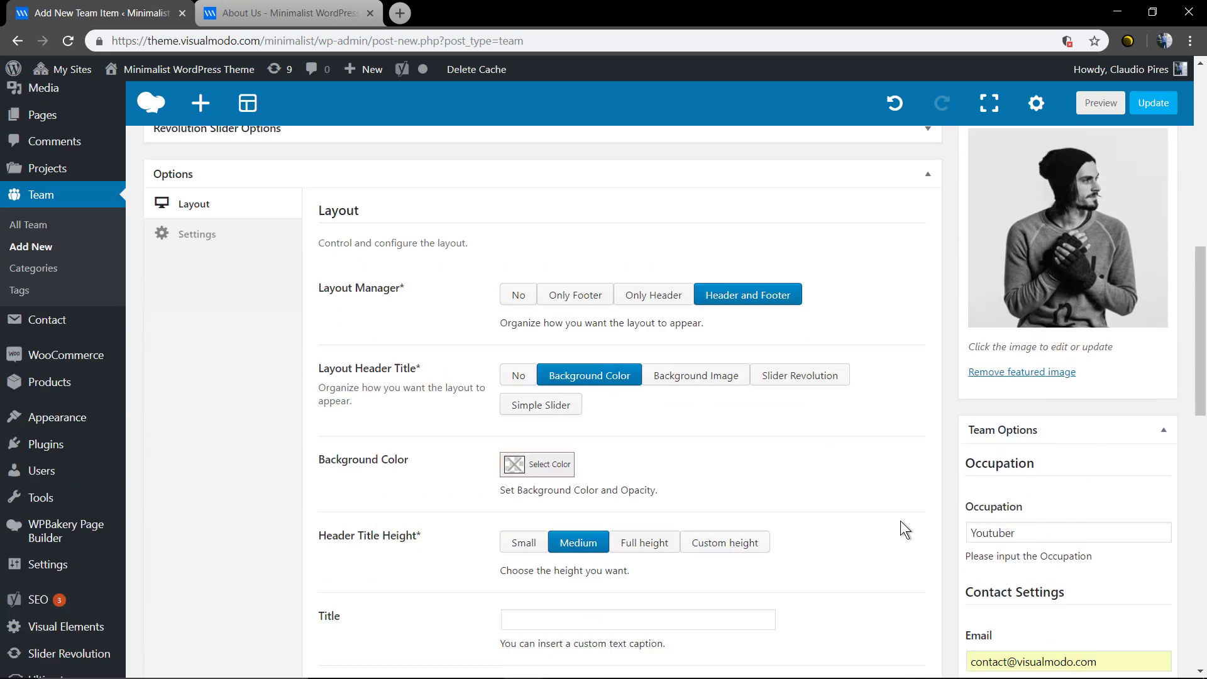
scroll(512, 487, up, 2)
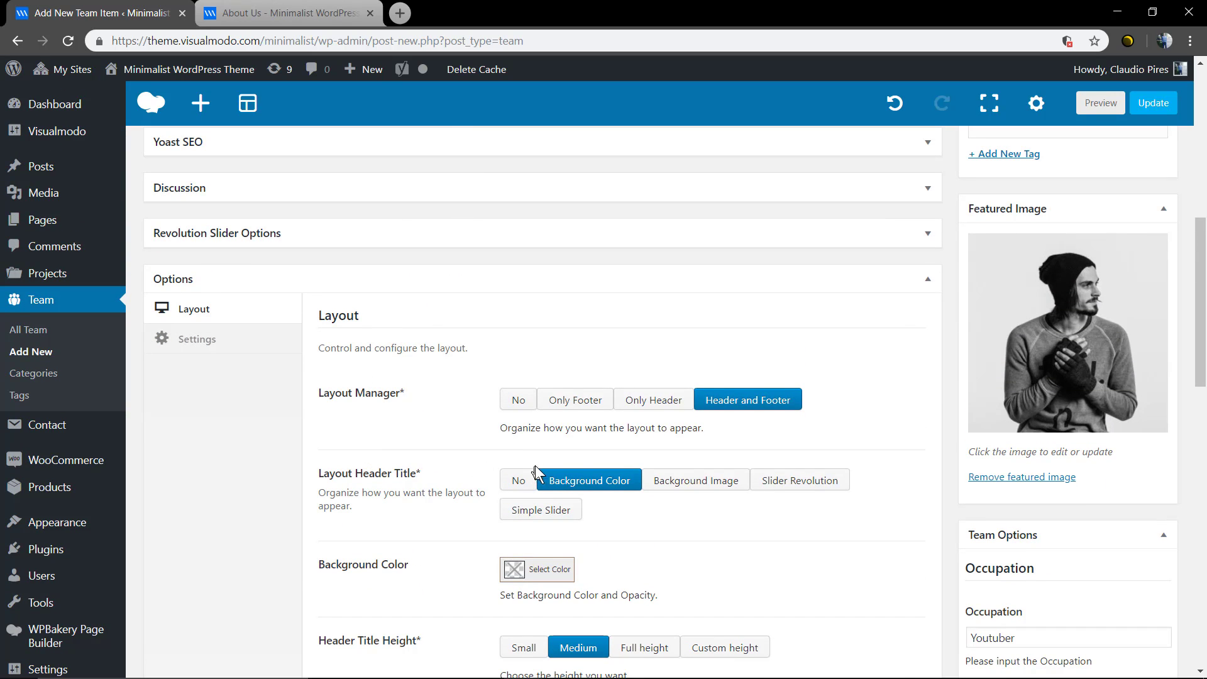
scroll(565, 461, down, 4)
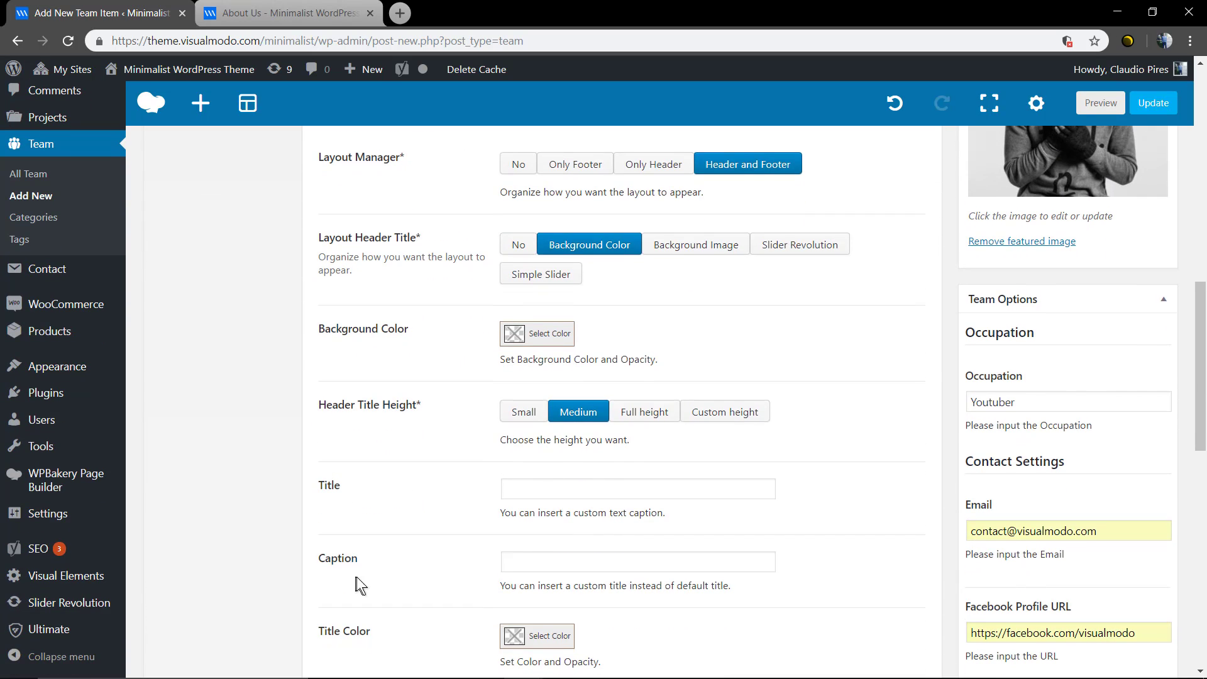
scroll(479, 565, up, 10)
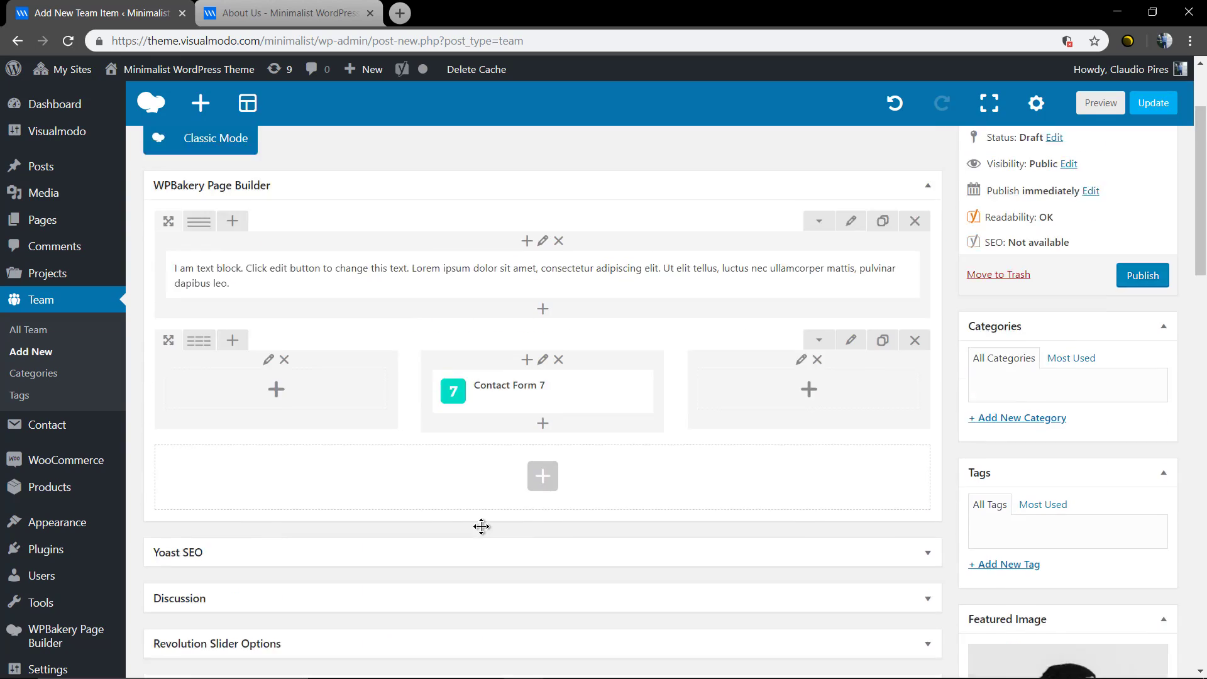
scroll(481, 527, up, 2)
scroll(773, 525, down, 1)
click(1137, 340)
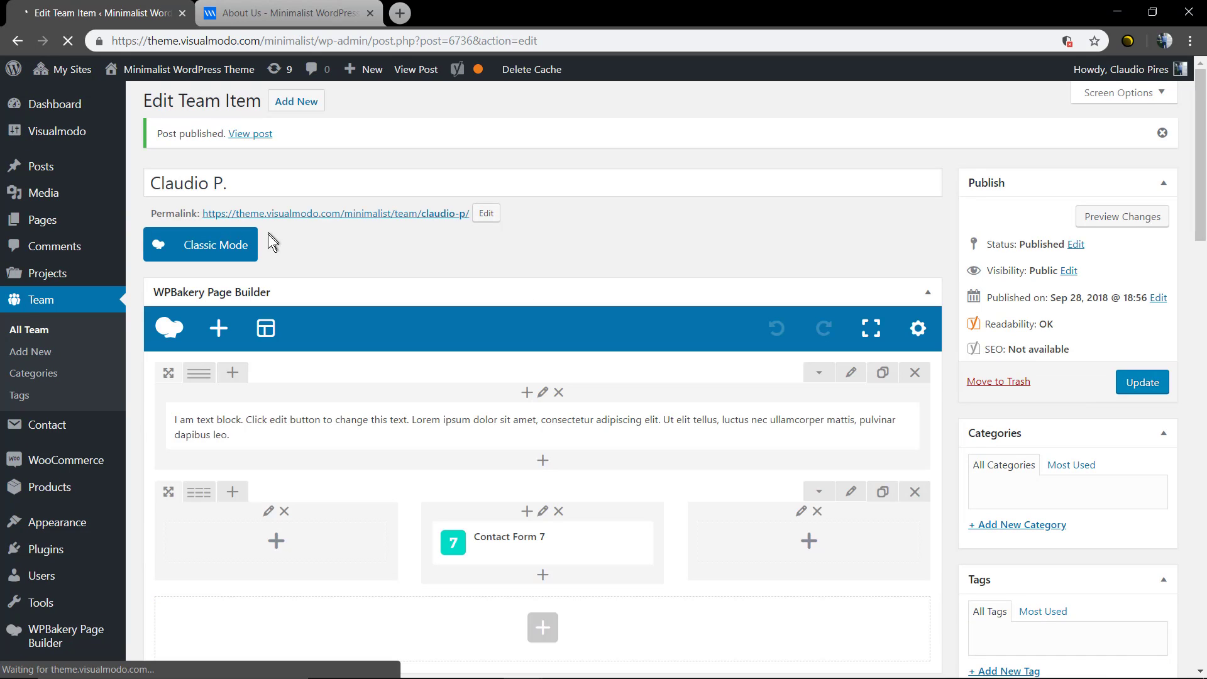
- Check the All Team list and live About Us cards, then start a new page
click(50, 305)
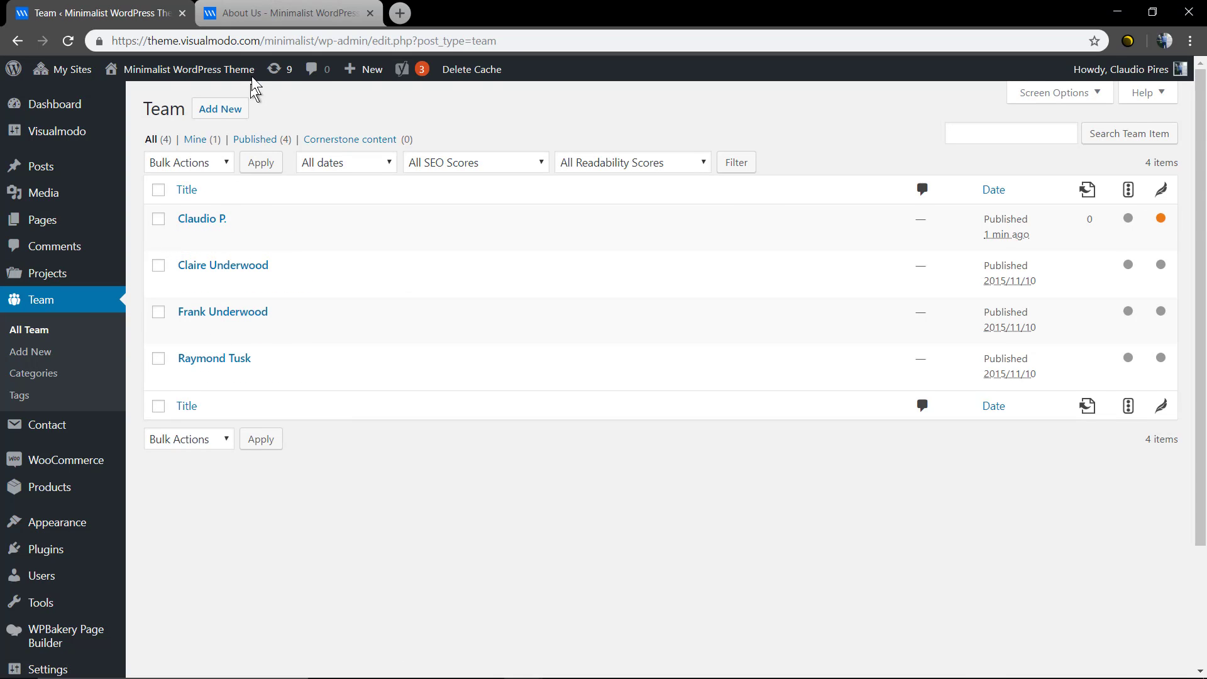
click(277, 12)
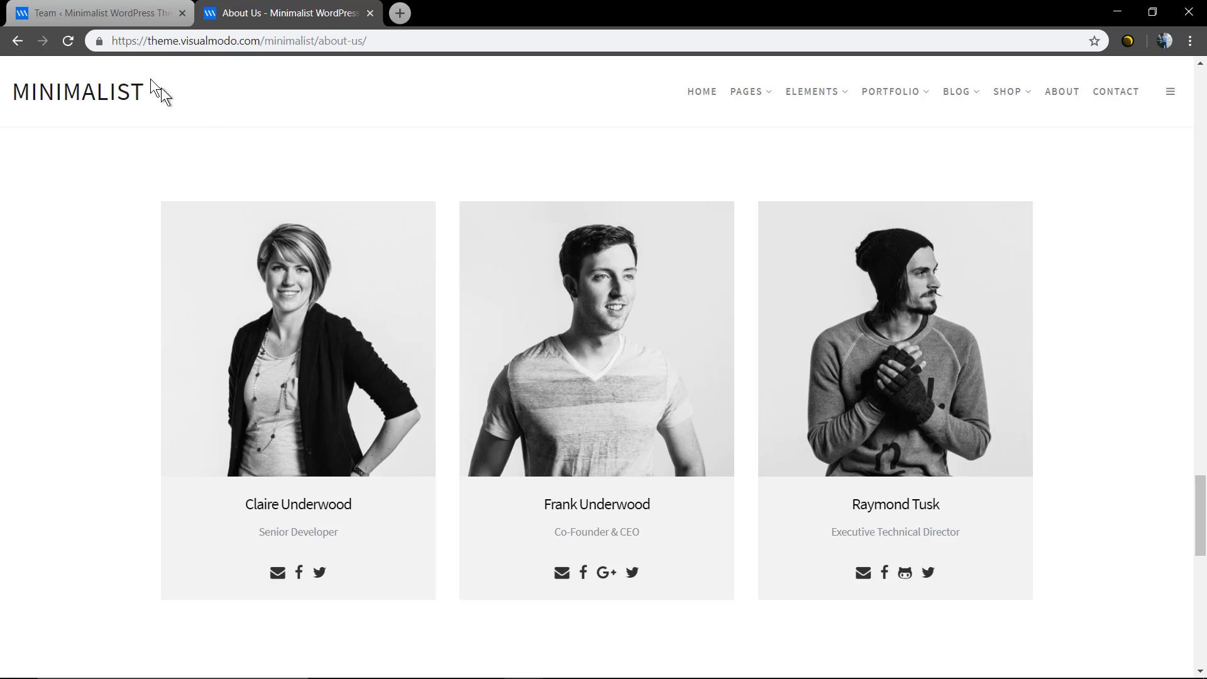
click(94, 13)
mouse_move(54, 233)
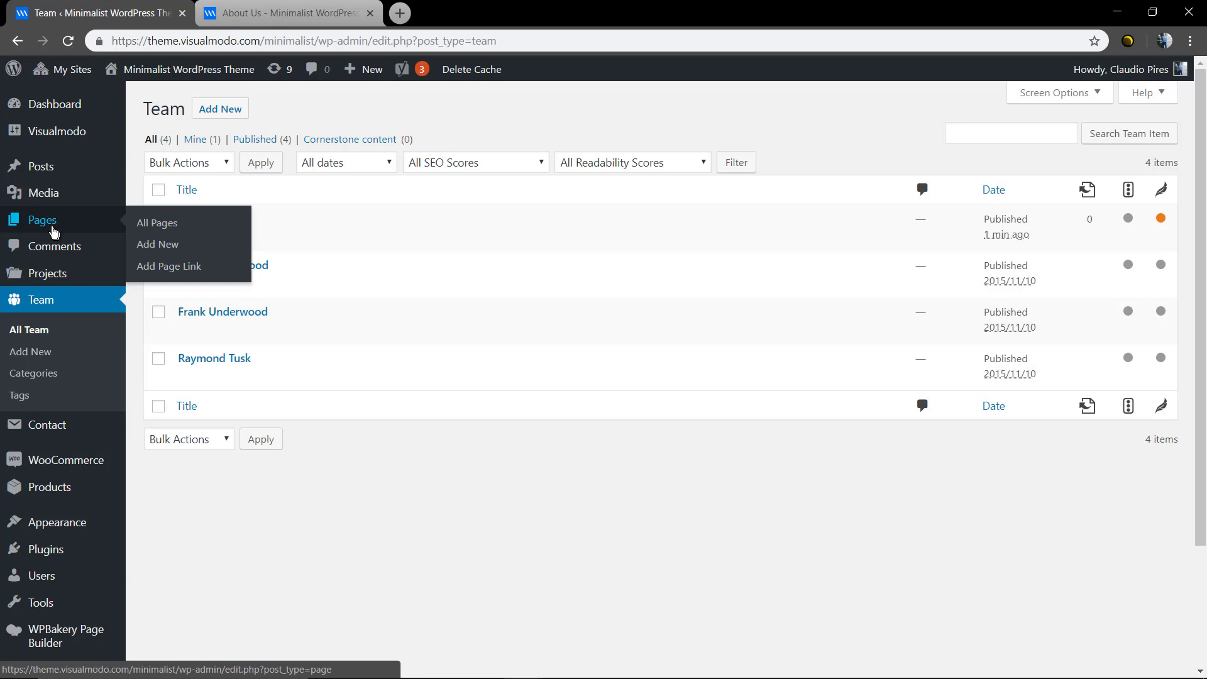
click(163, 245)
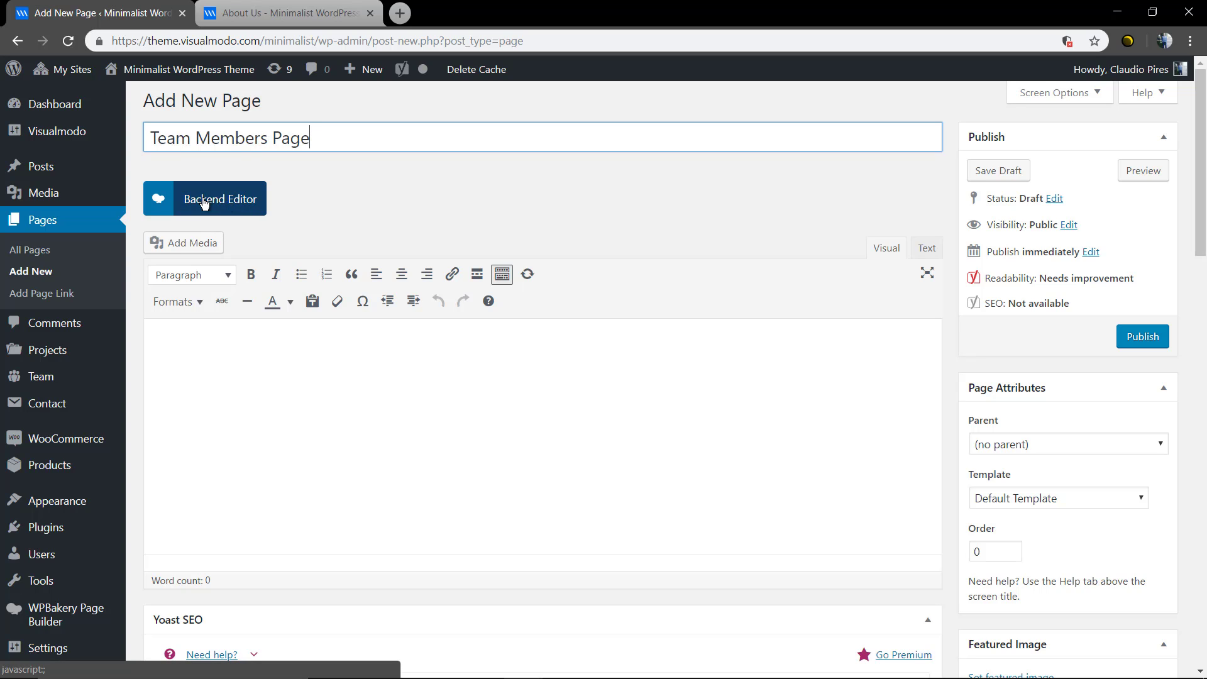
- Switch the page to the Backend Editor and show the Visual Elements category
click(215, 209)
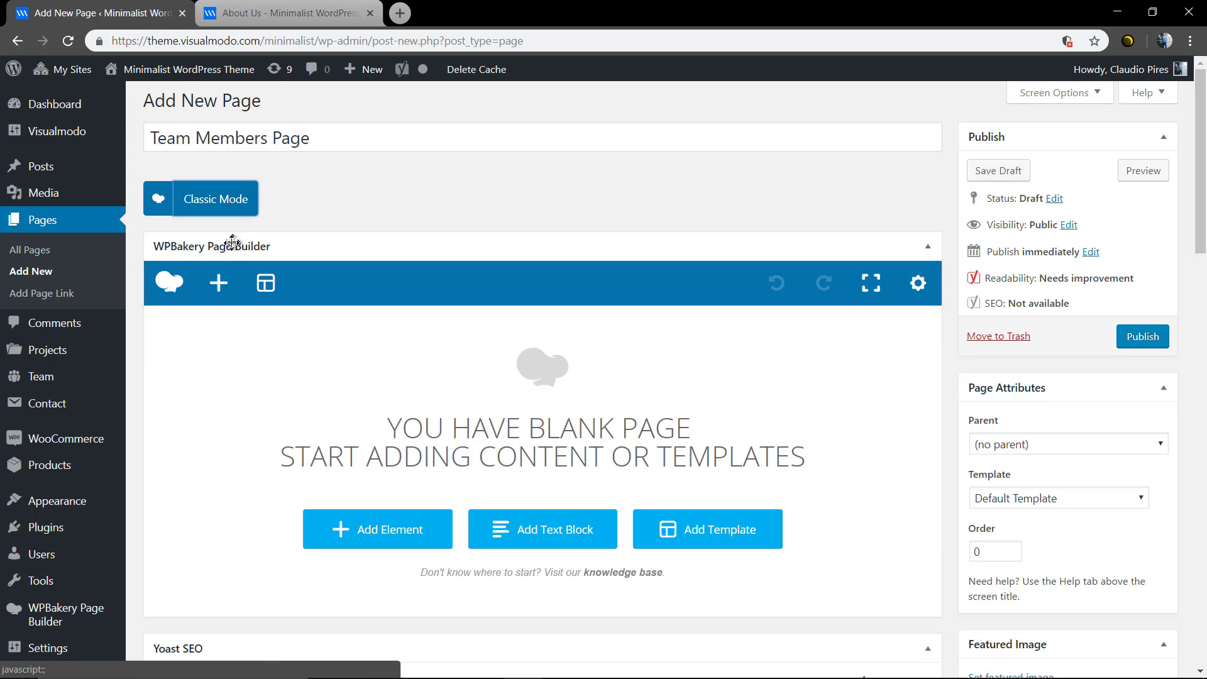
click(226, 298)
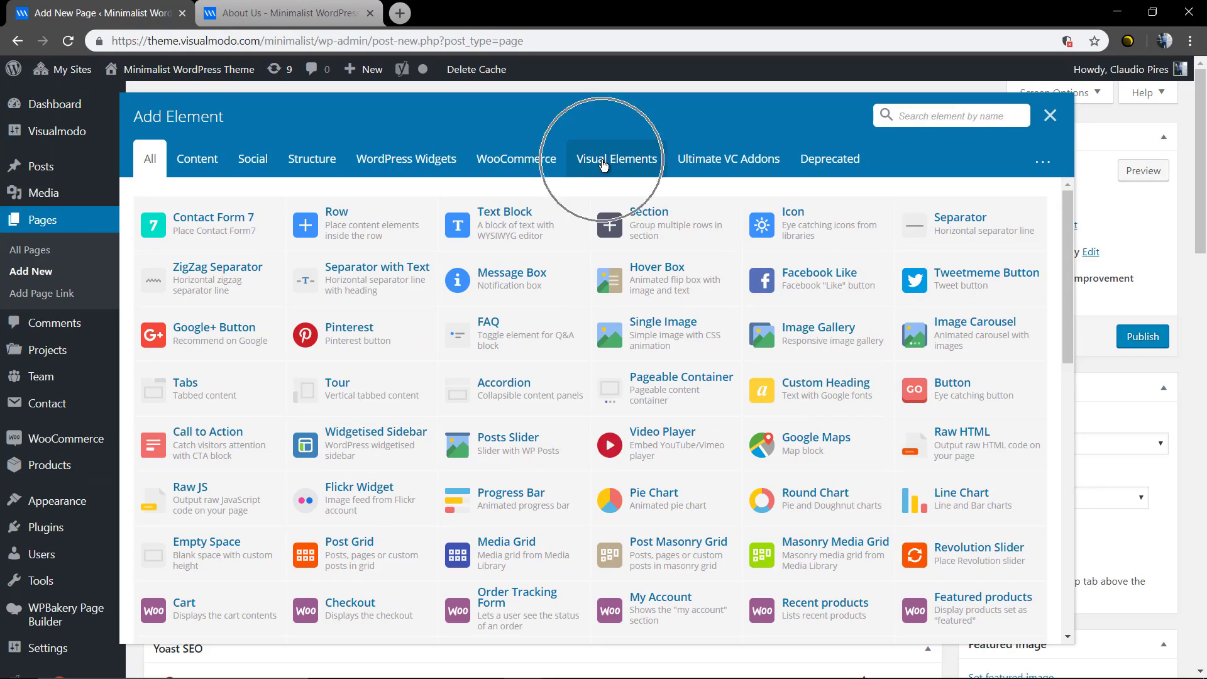
click(602, 163)
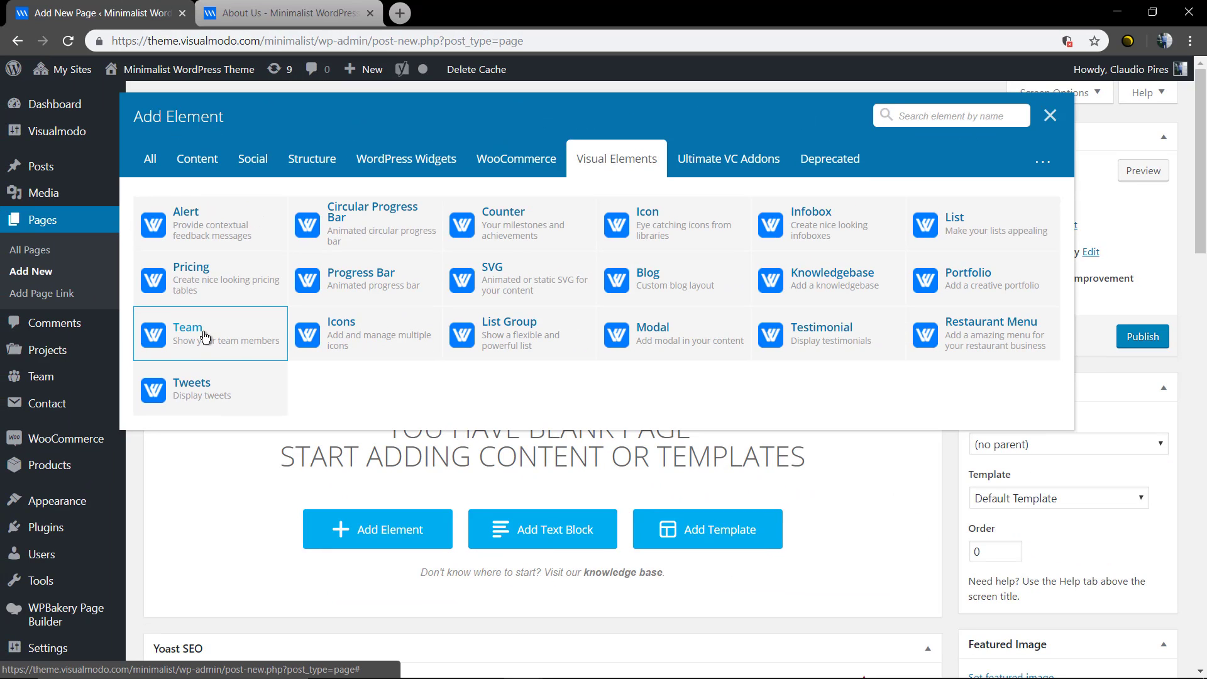
- Add a Team element set to 4 columns with fadeInUpBig animation
click(206, 339)
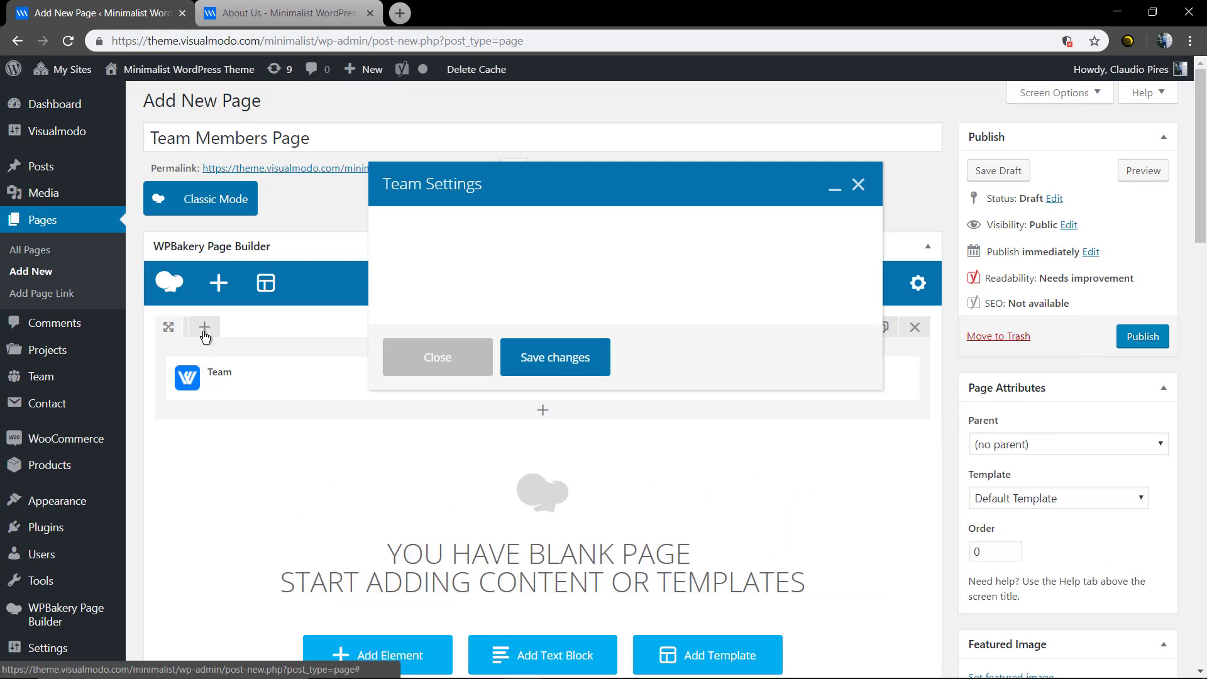
click(488, 299)
click(485, 344)
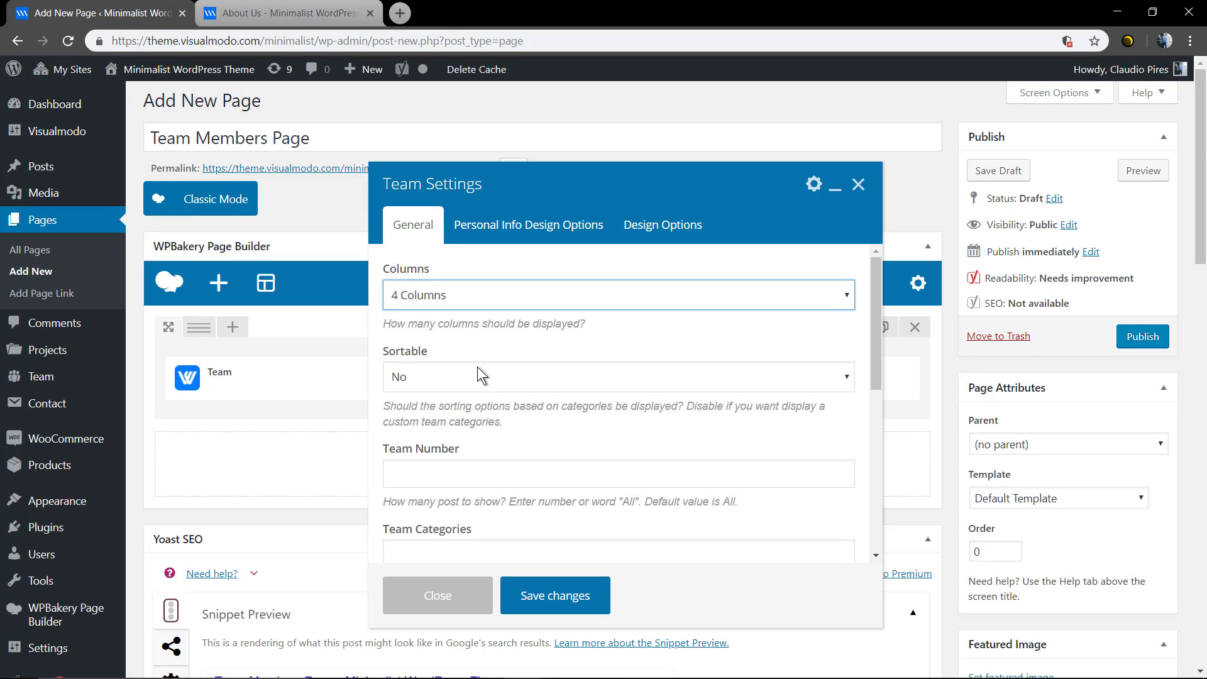
scroll(484, 376, down, 1)
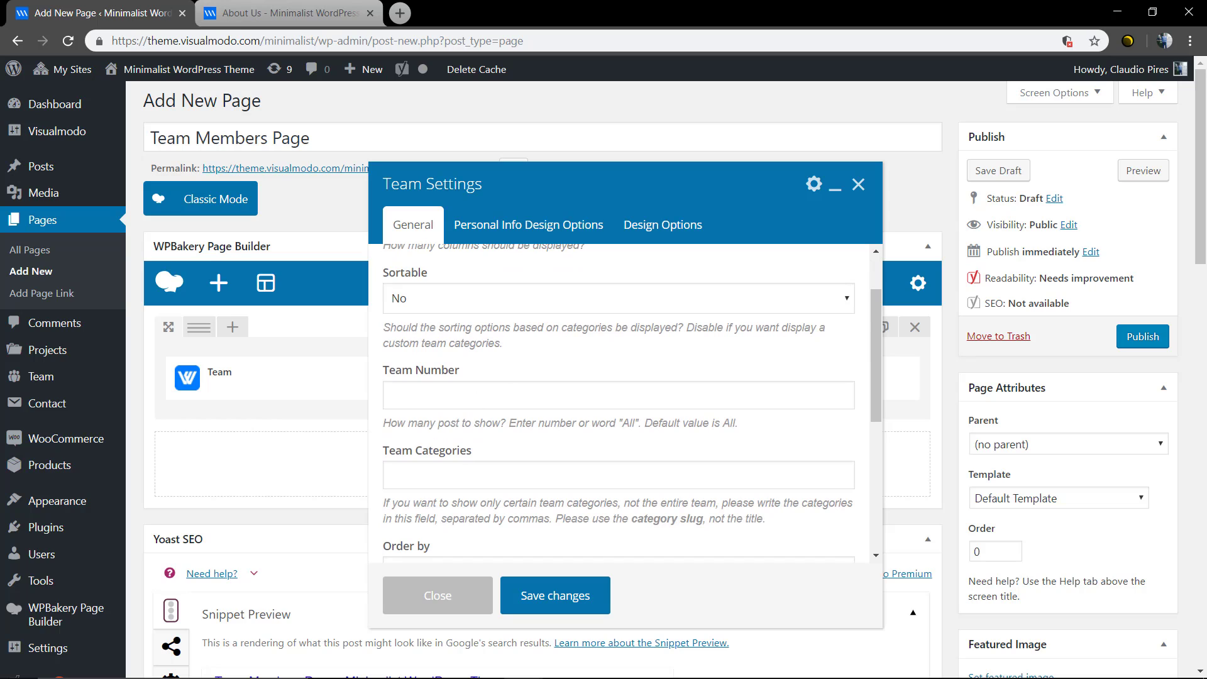
scroll(484, 401, down, 3)
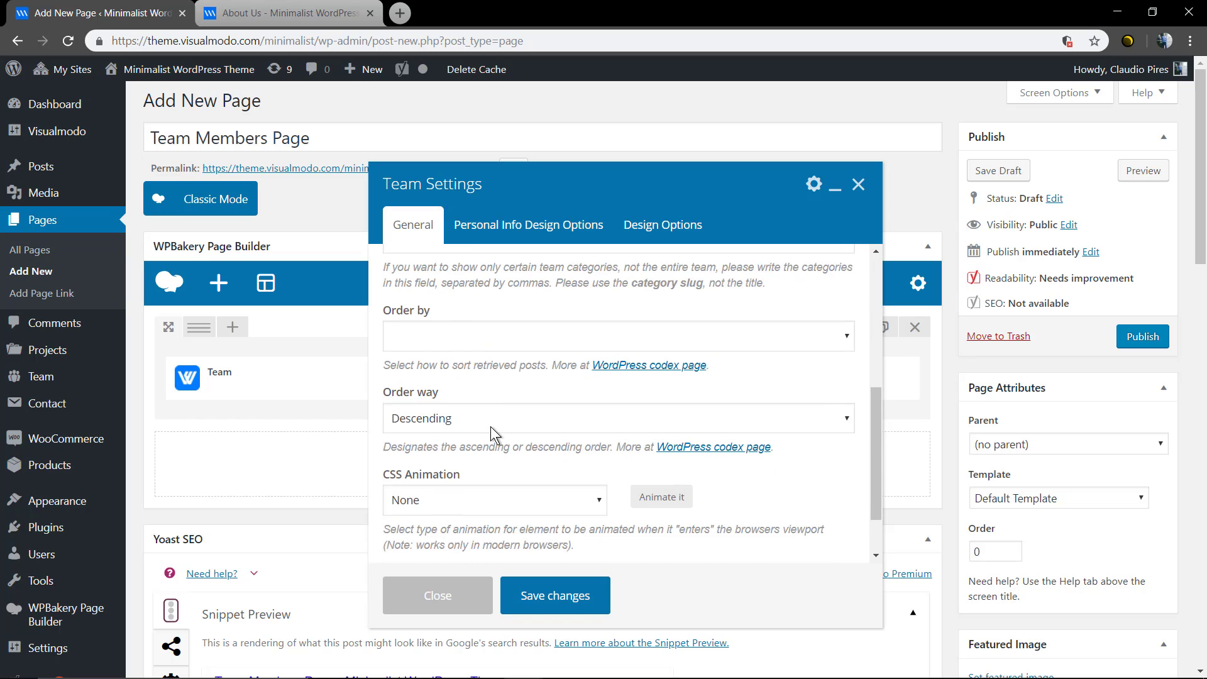
scroll(492, 425, down, 1)
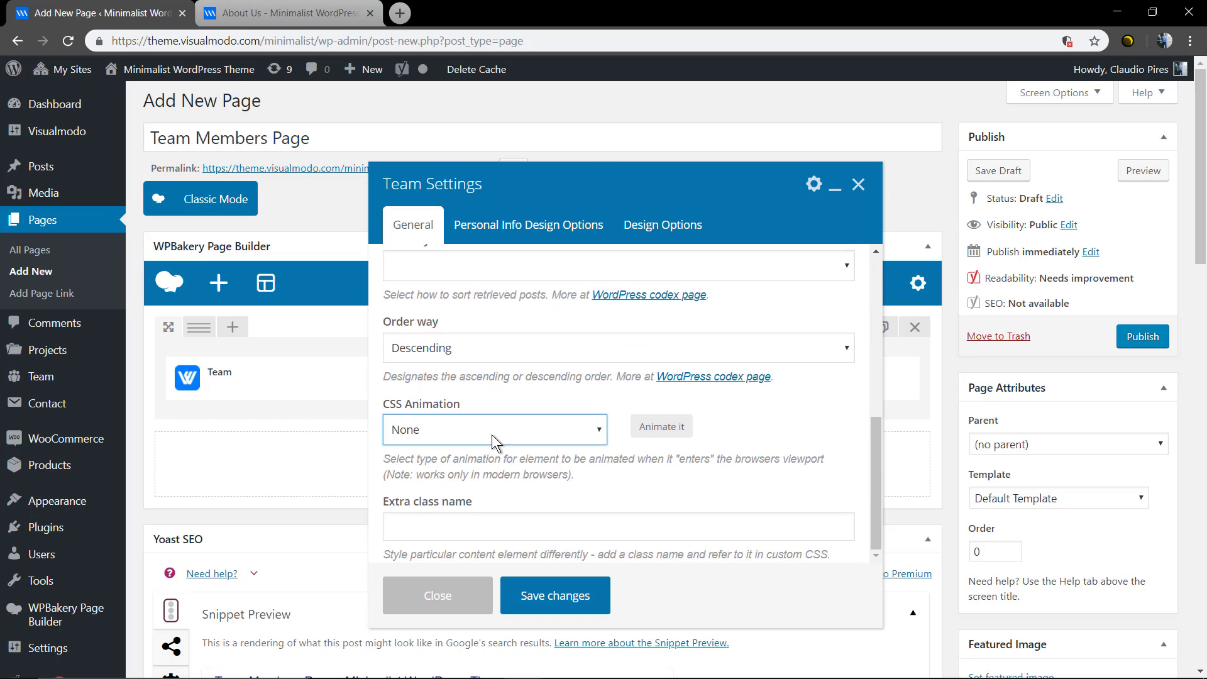
click(491, 435)
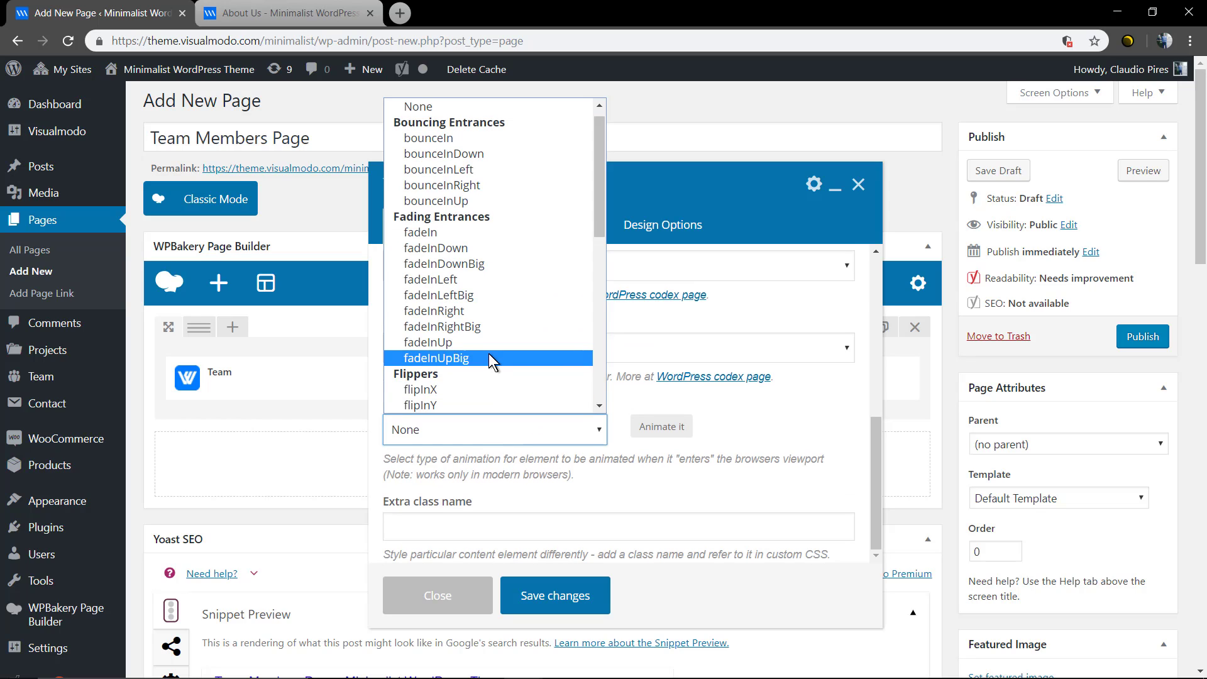
click(489, 359)
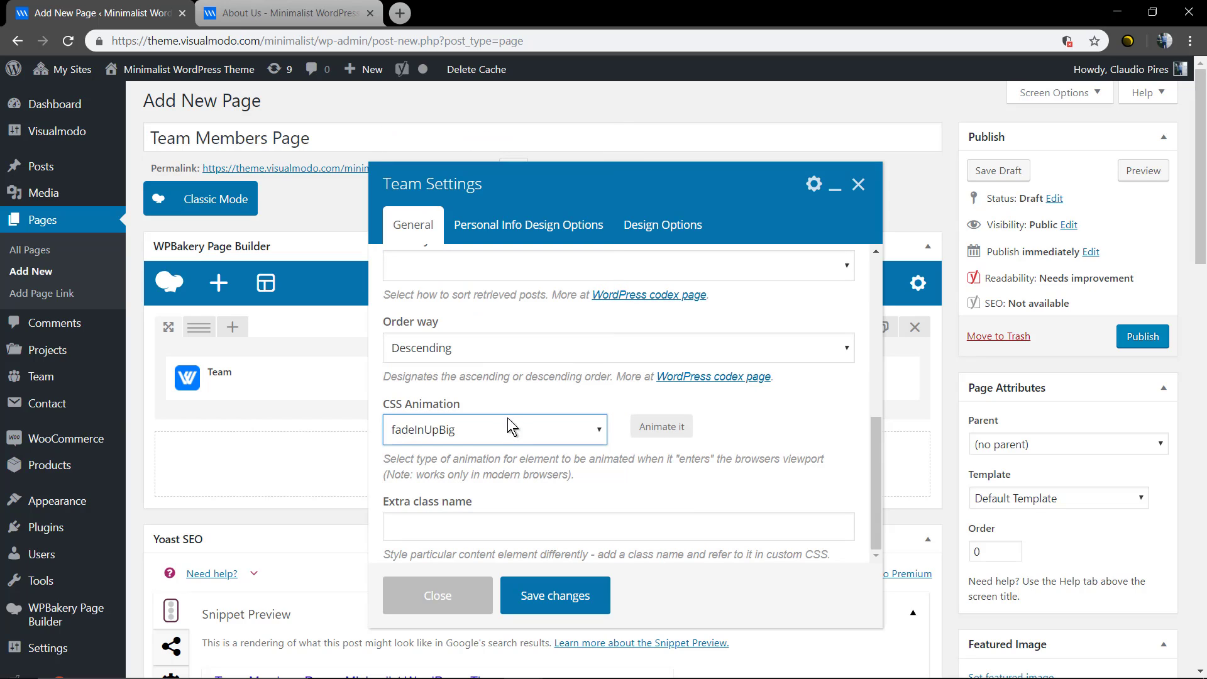
- Keep the Content Block card structure and save the Team element settings
click(511, 232)
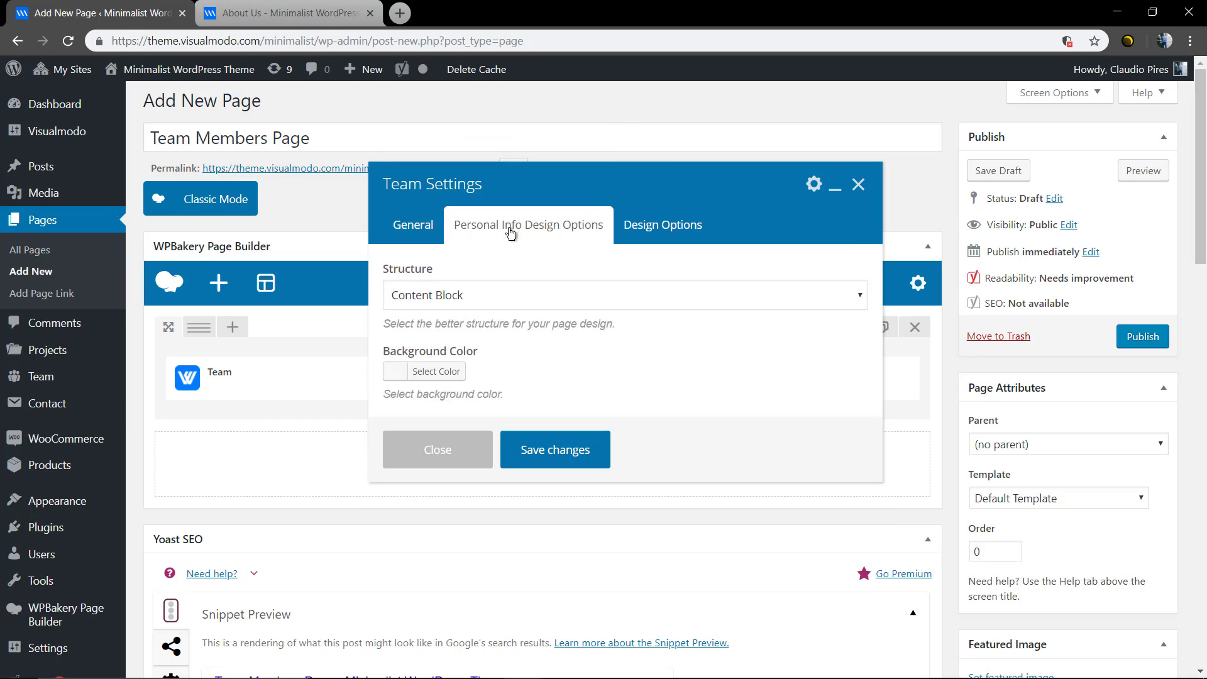
click(507, 307)
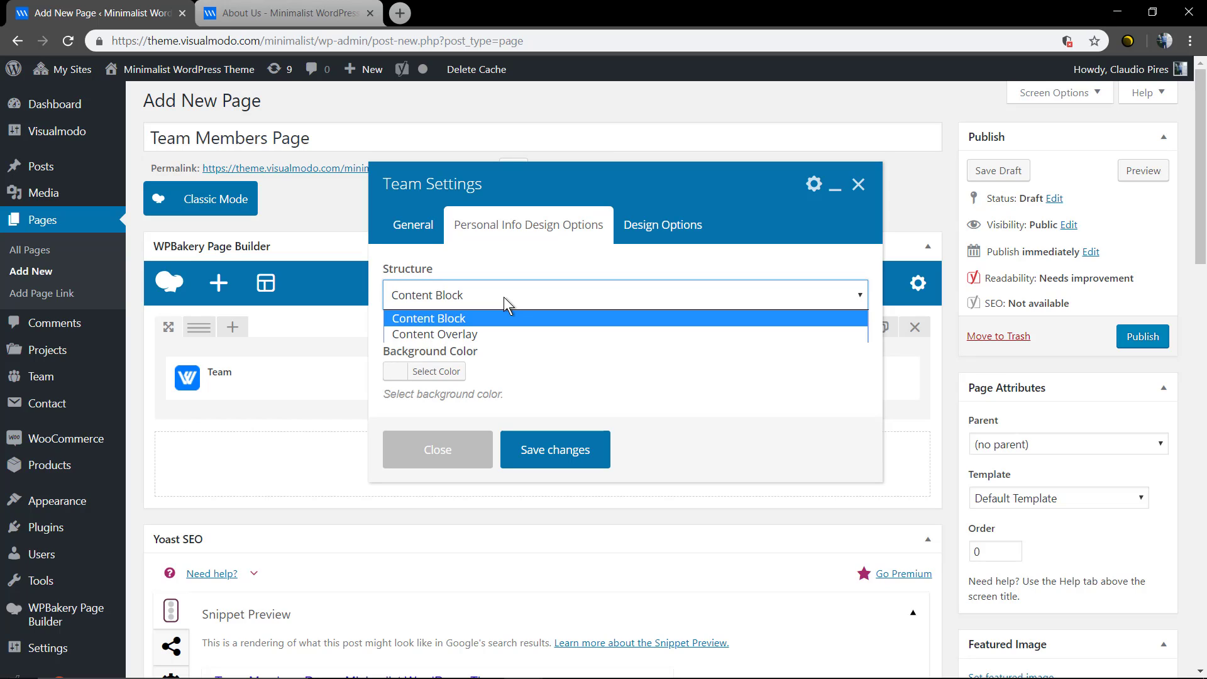
click(503, 297)
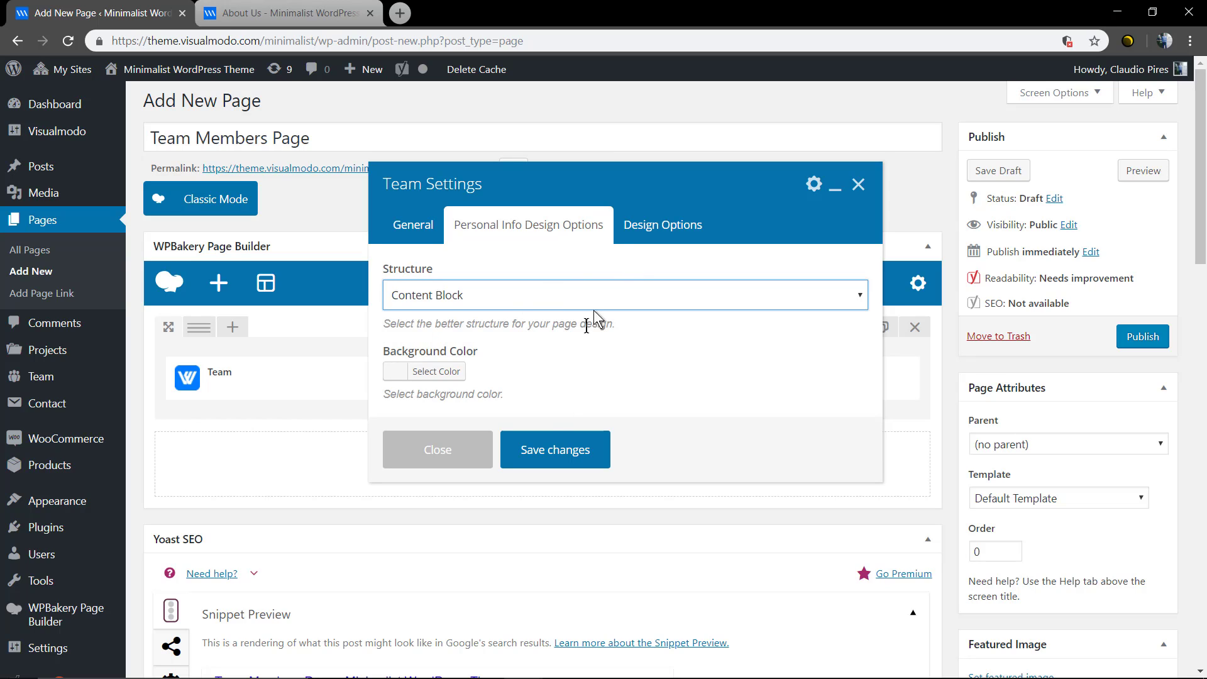
click(542, 464)
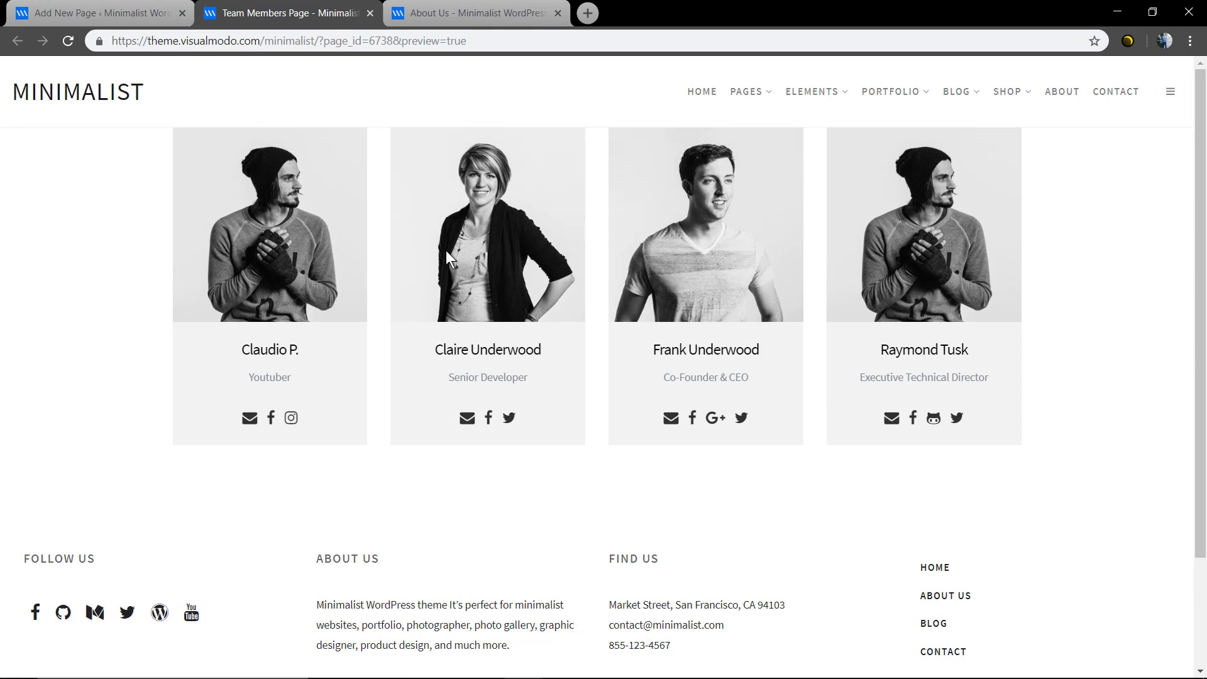
- Reopen the Team element, switch its card structure to Content Overlay, and save
click(62, 13)
click(546, 379)
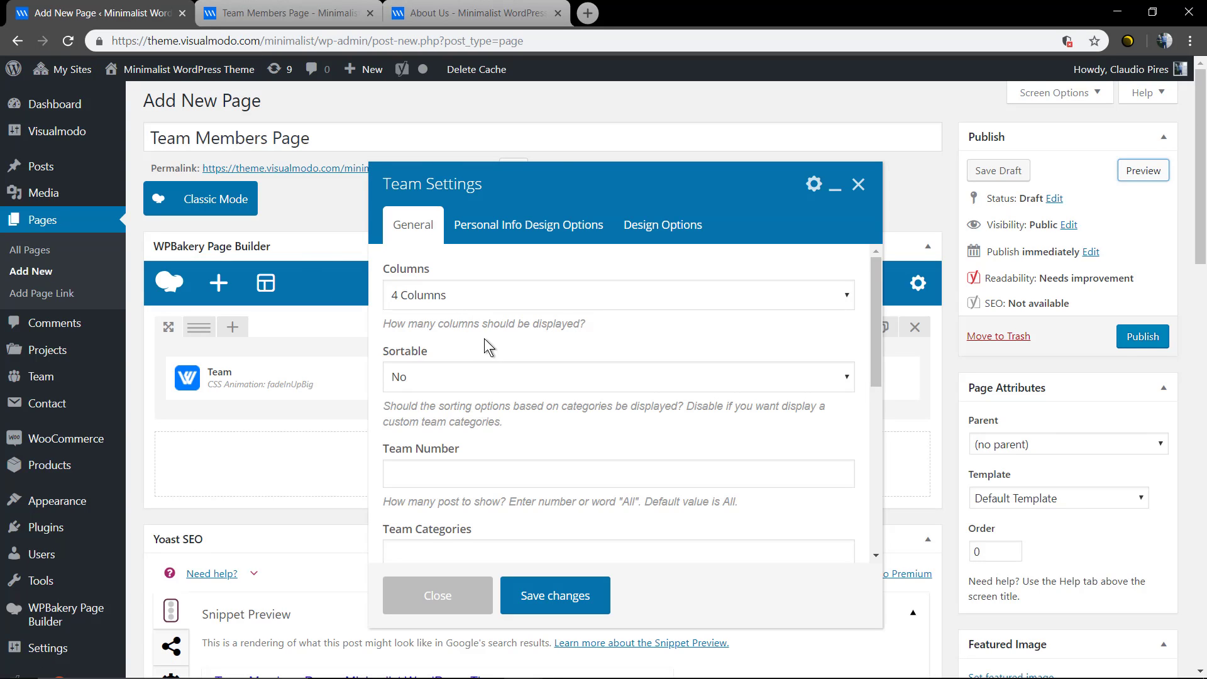
scroll(488, 348, down, 4)
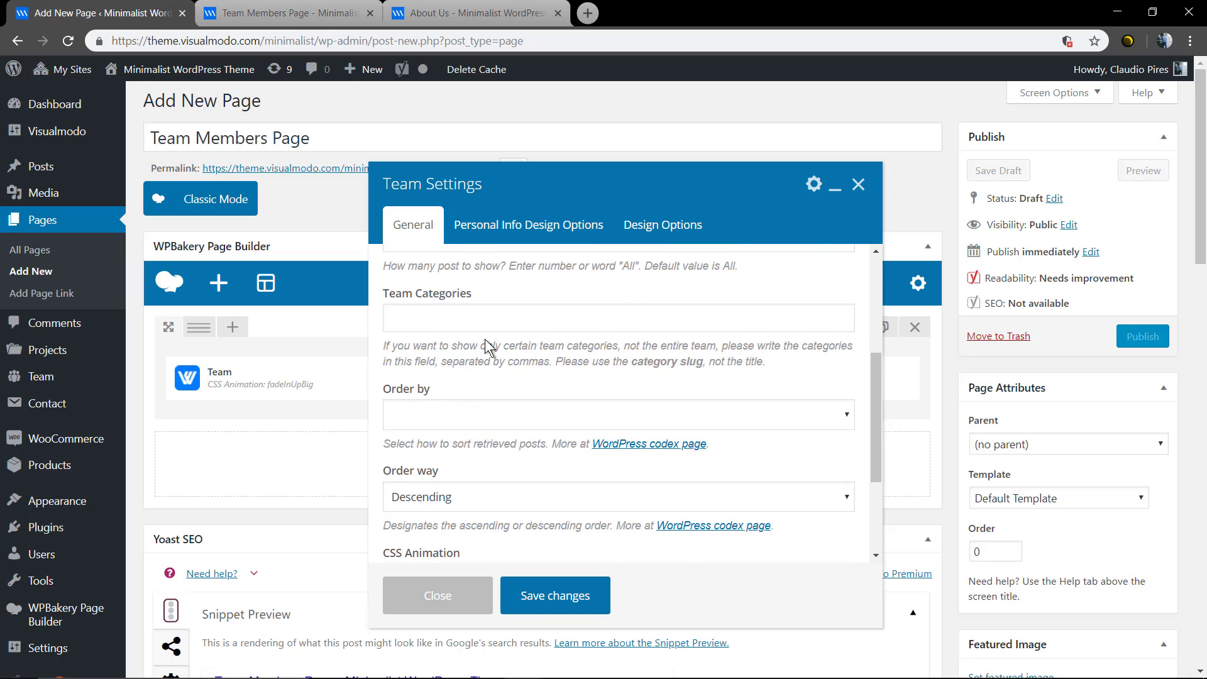
scroll(484, 339, down, 2)
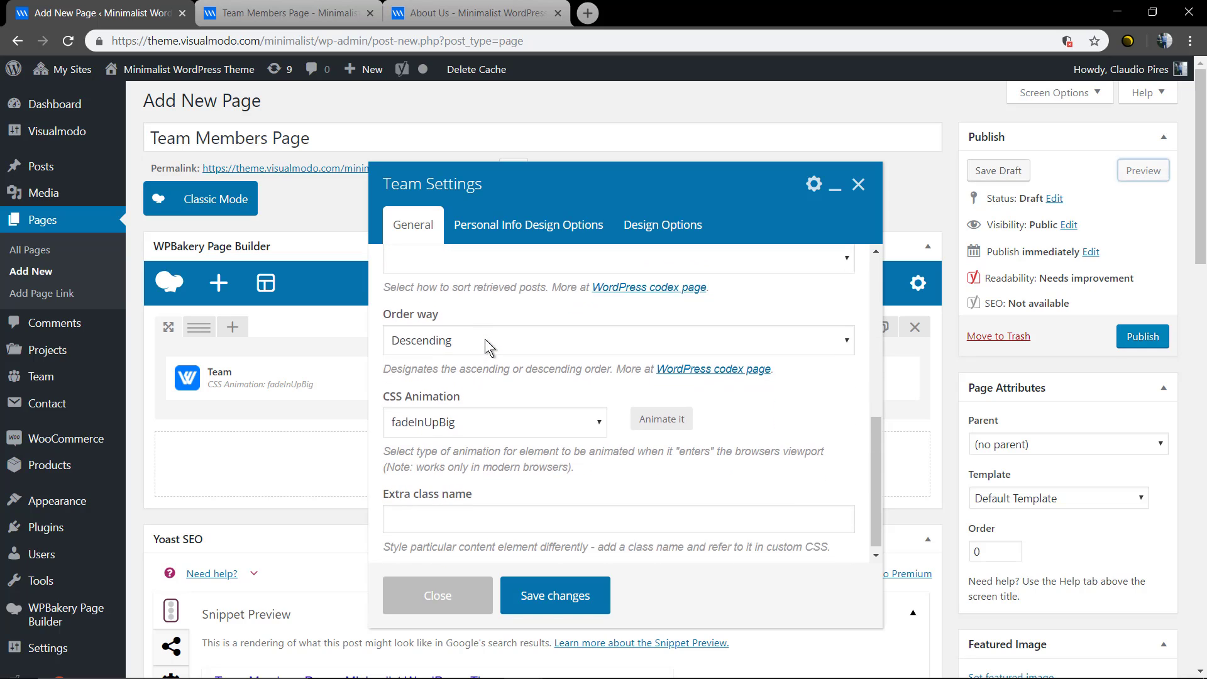
click(488, 238)
click(510, 299)
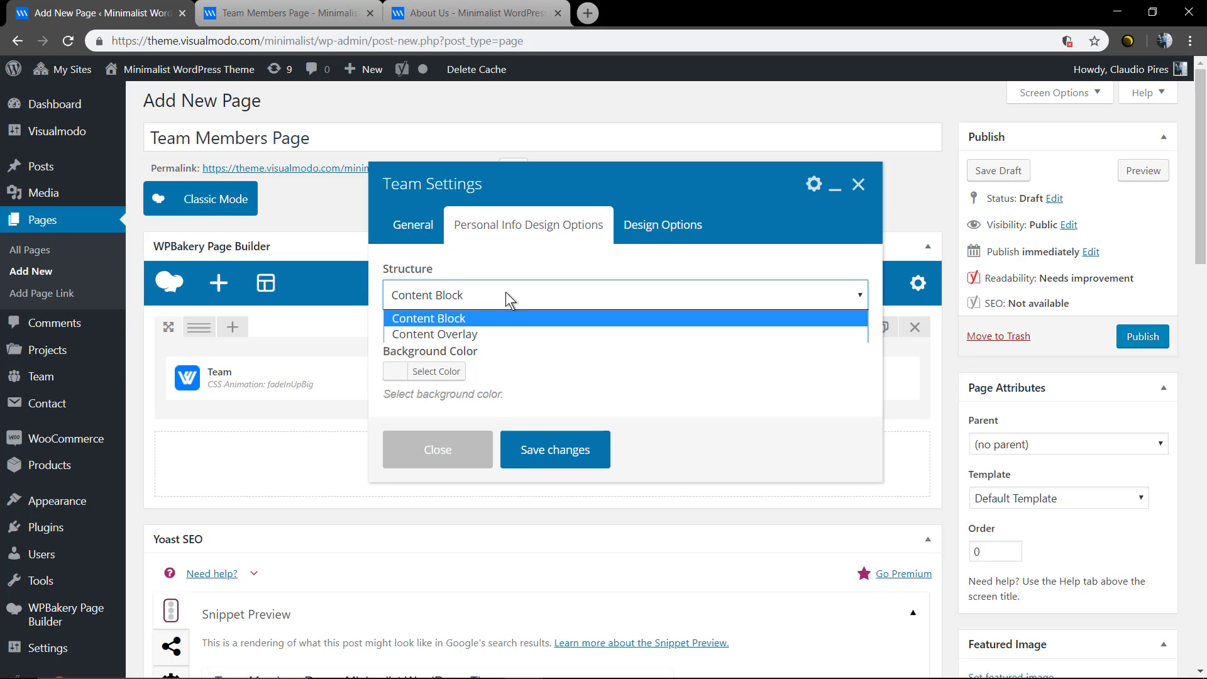
click(485, 334)
click(542, 396)
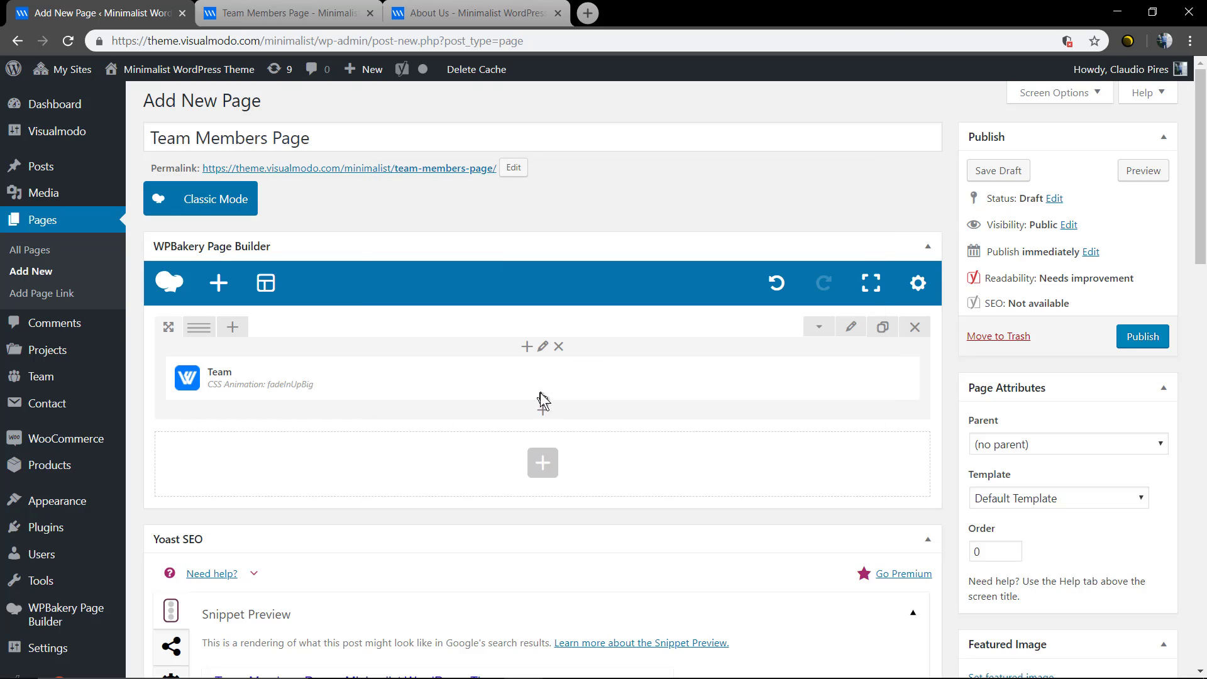
- Give the team row a top padding of 50 and preview the overlay team grid
click(852, 329)
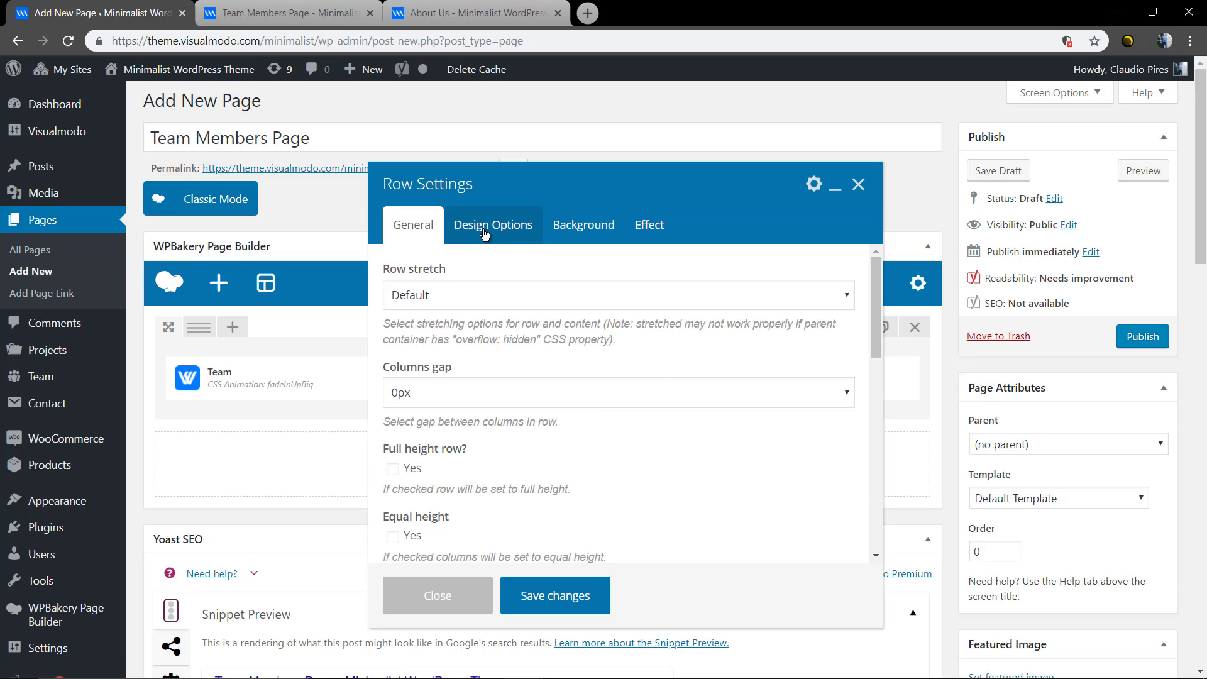
click(489, 226)
text(50)
click(544, 601)
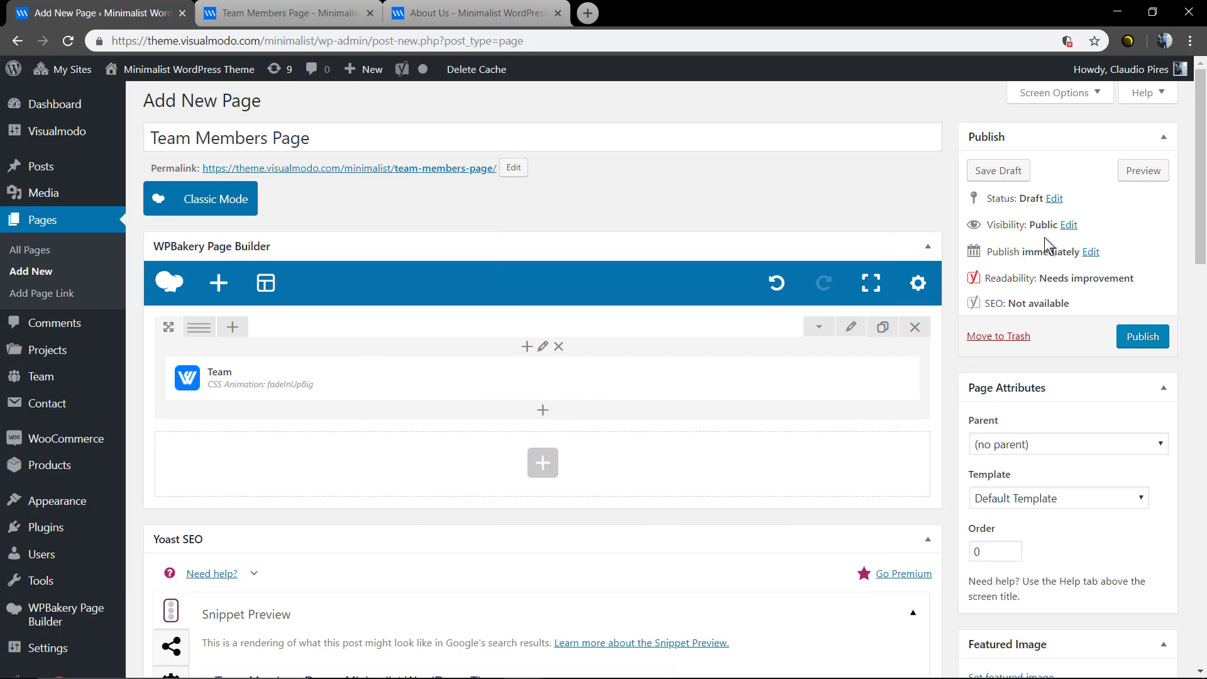
click(1141, 173)
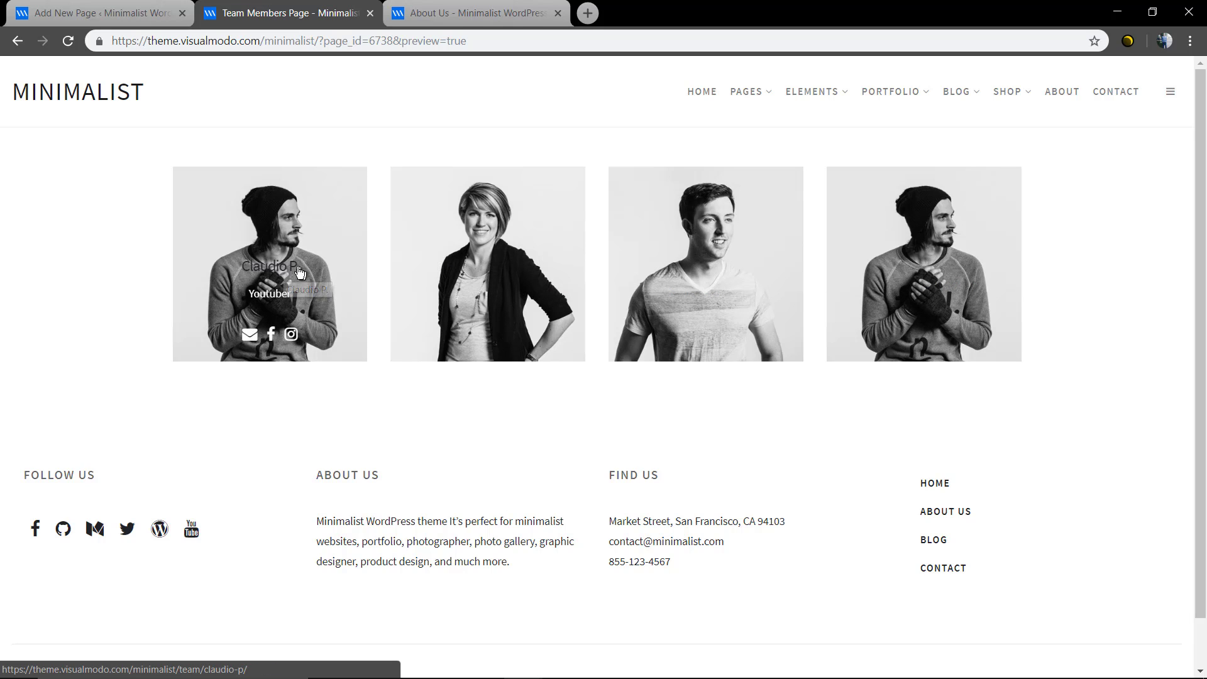
click(151, 9)
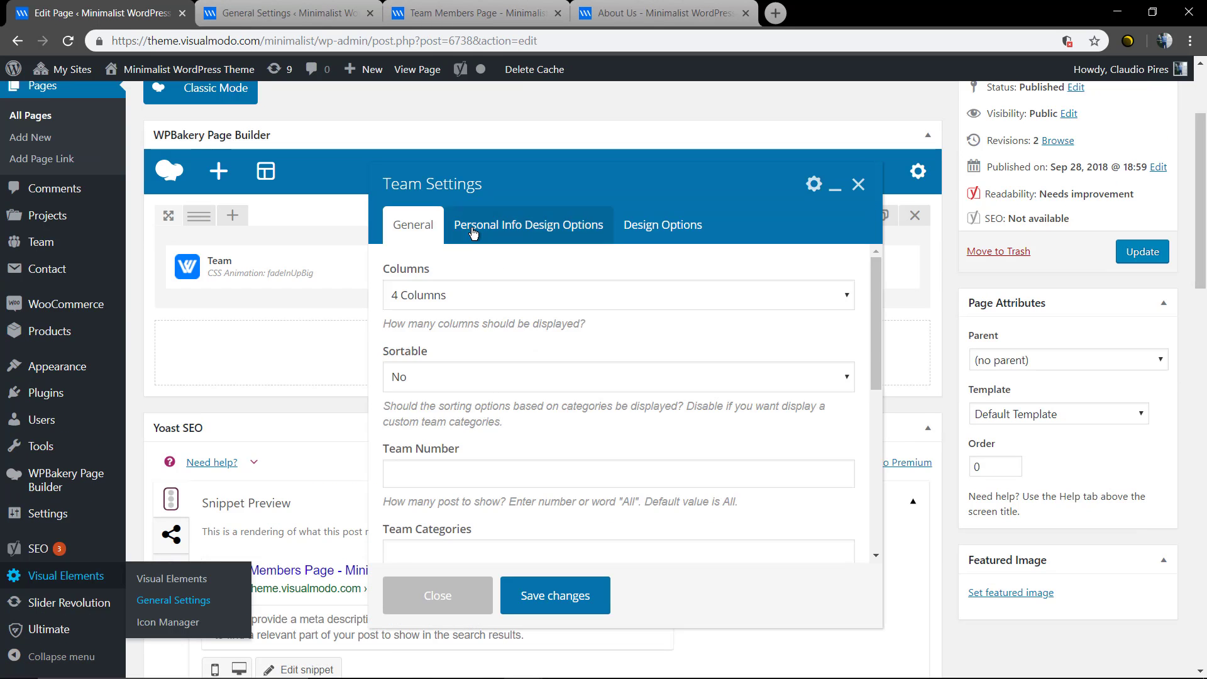
- Set the member cards back to Content Block and glance over the Team design options
click(471, 227)
click(508, 306)
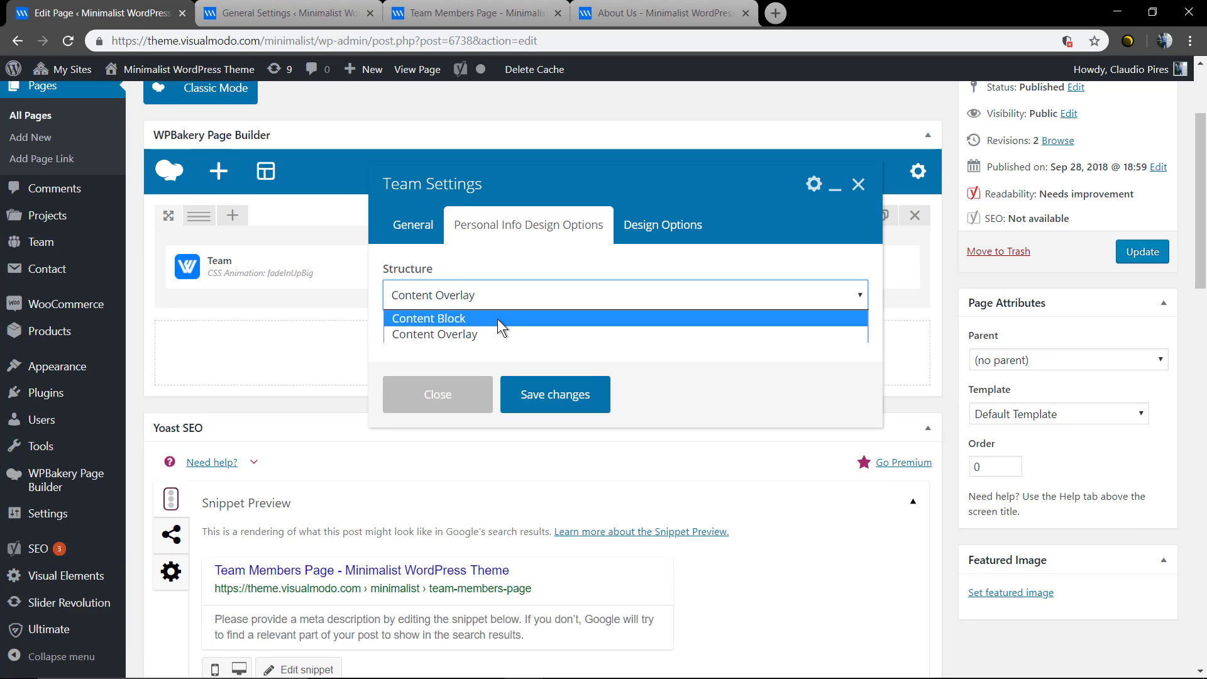
click(497, 319)
click(464, 370)
scroll(459, 377, down, 1)
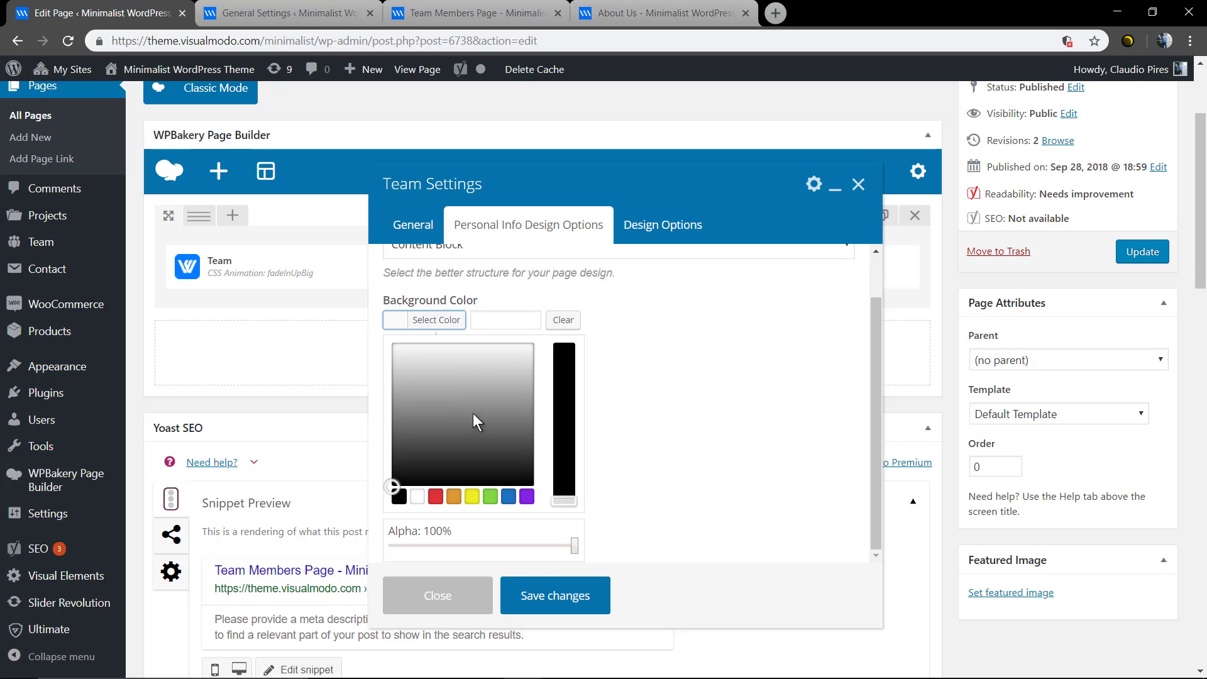
scroll(659, 364, up, 1)
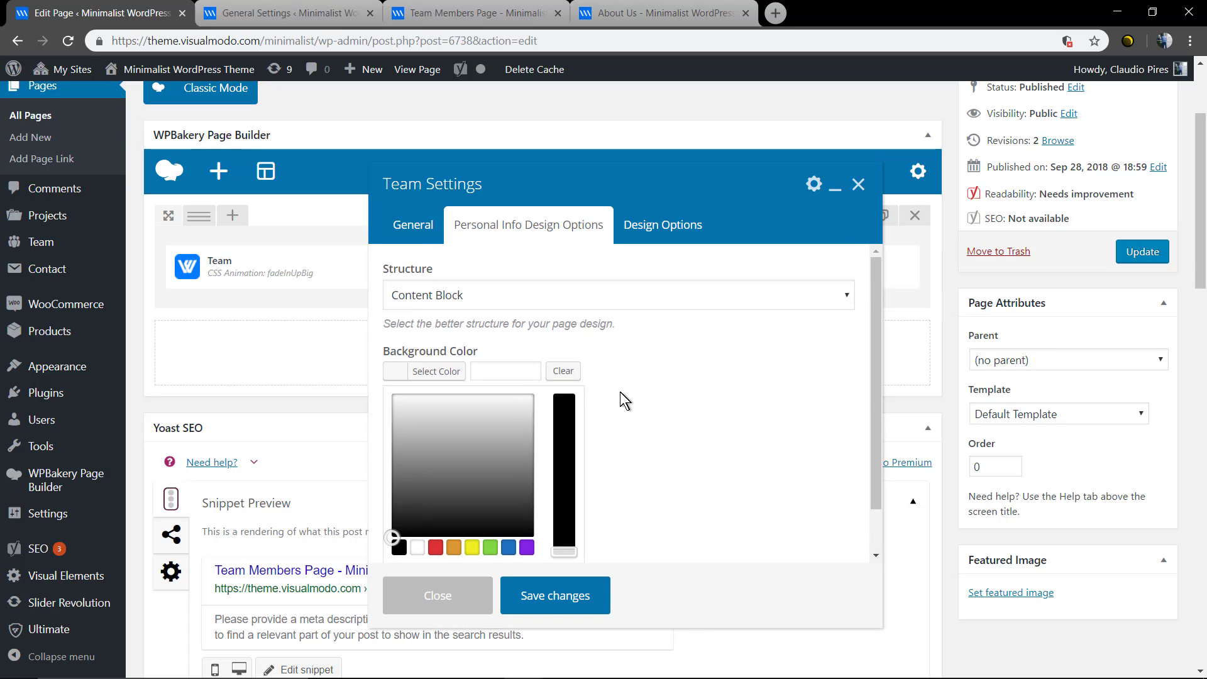
click(653, 226)
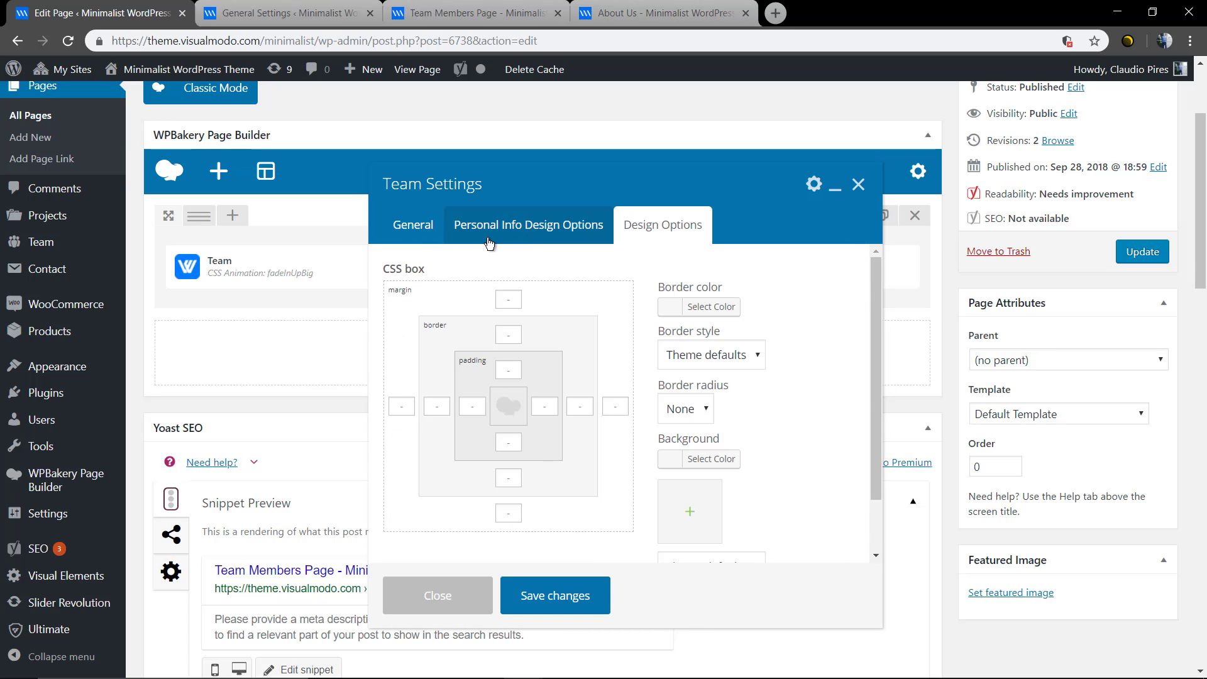
click(414, 234)
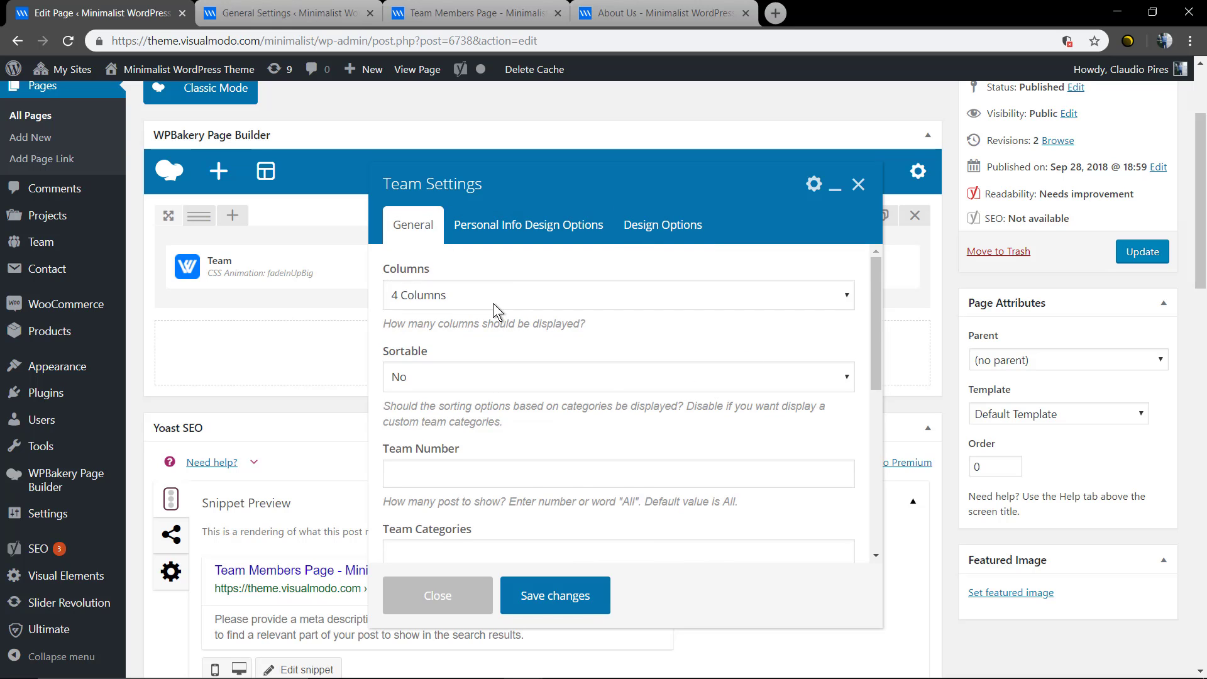
scroll(493, 304, down, 5)
scroll(493, 303, down, 1)
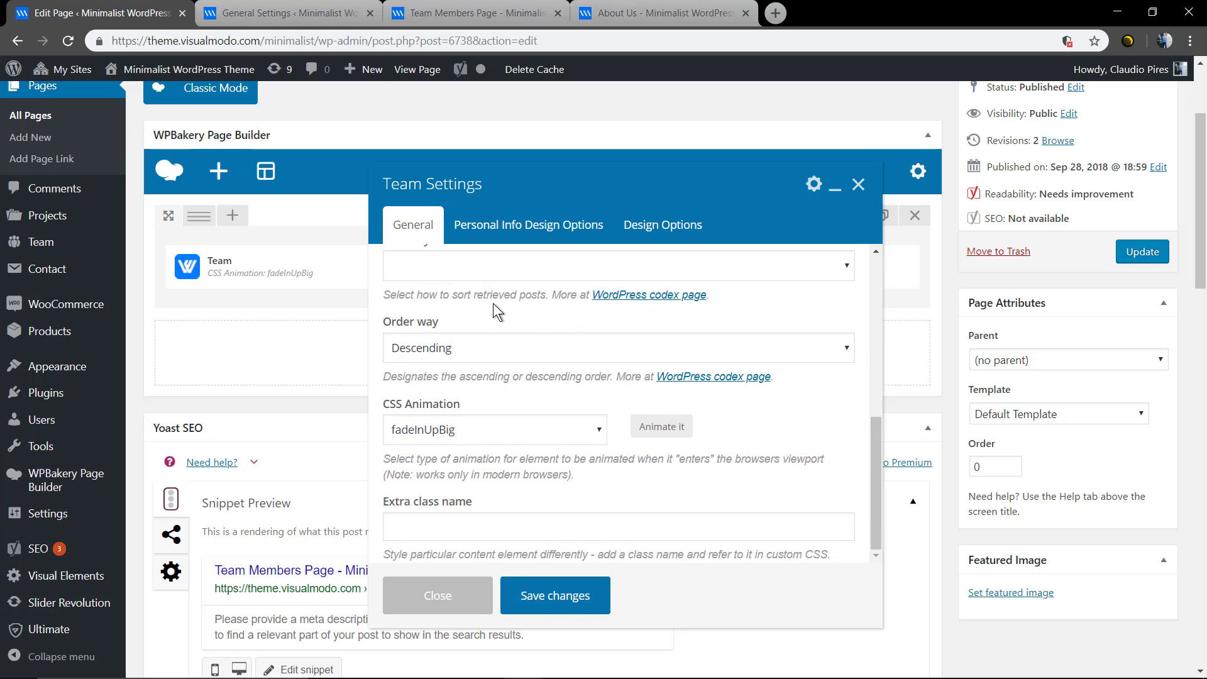
scroll(500, 327, up, 8)
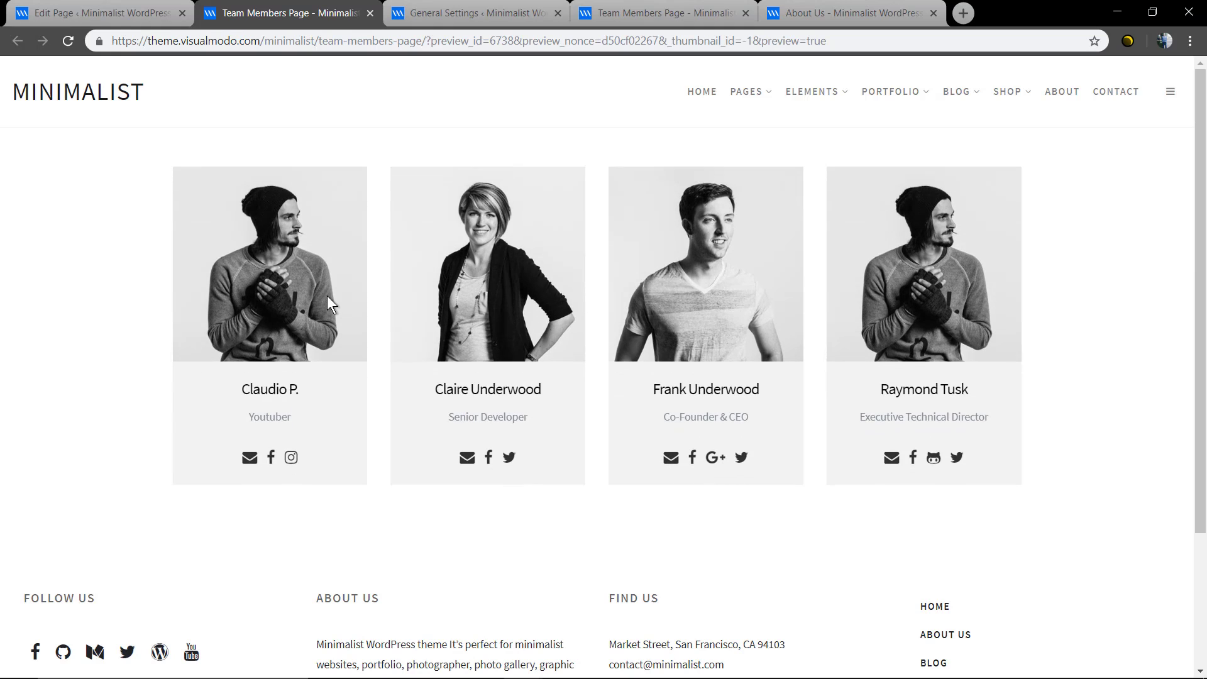
- Open the first team member's own page and look over its contact form
click(264, 395)
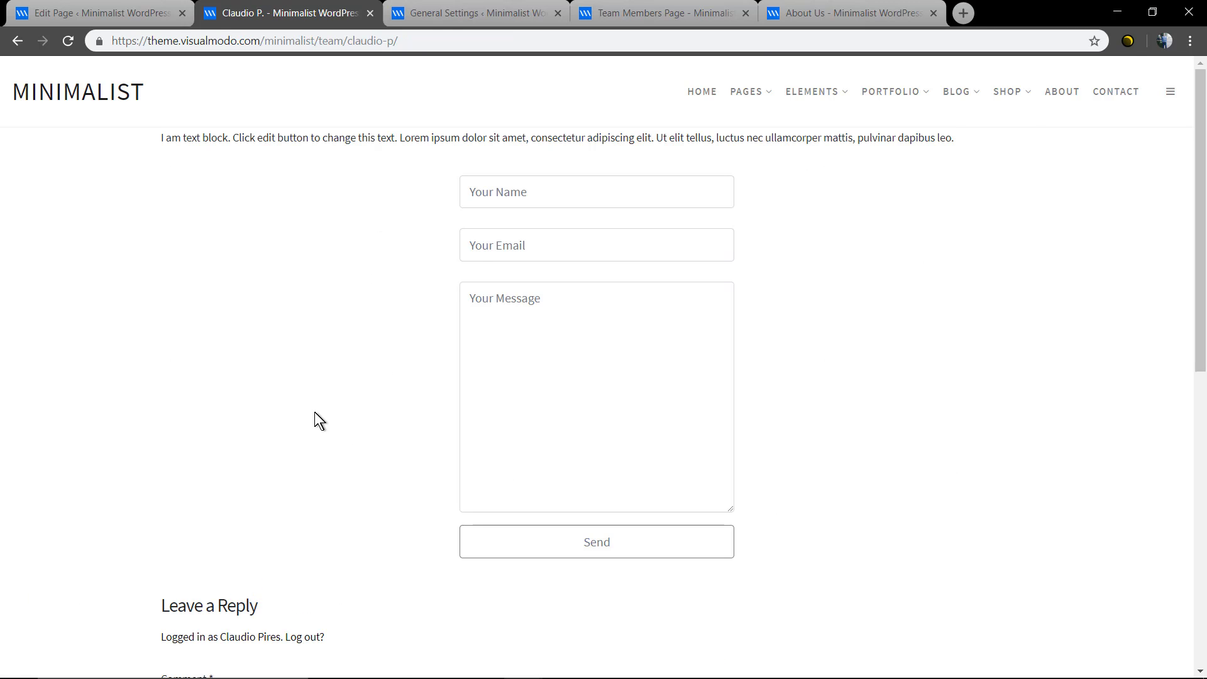
scroll(320, 415, down, 3)
scroll(340, 410, up, 3)
- Return to the page editor and head for the Team list
click(100, 13)
click(283, 12)
click(164, 18)
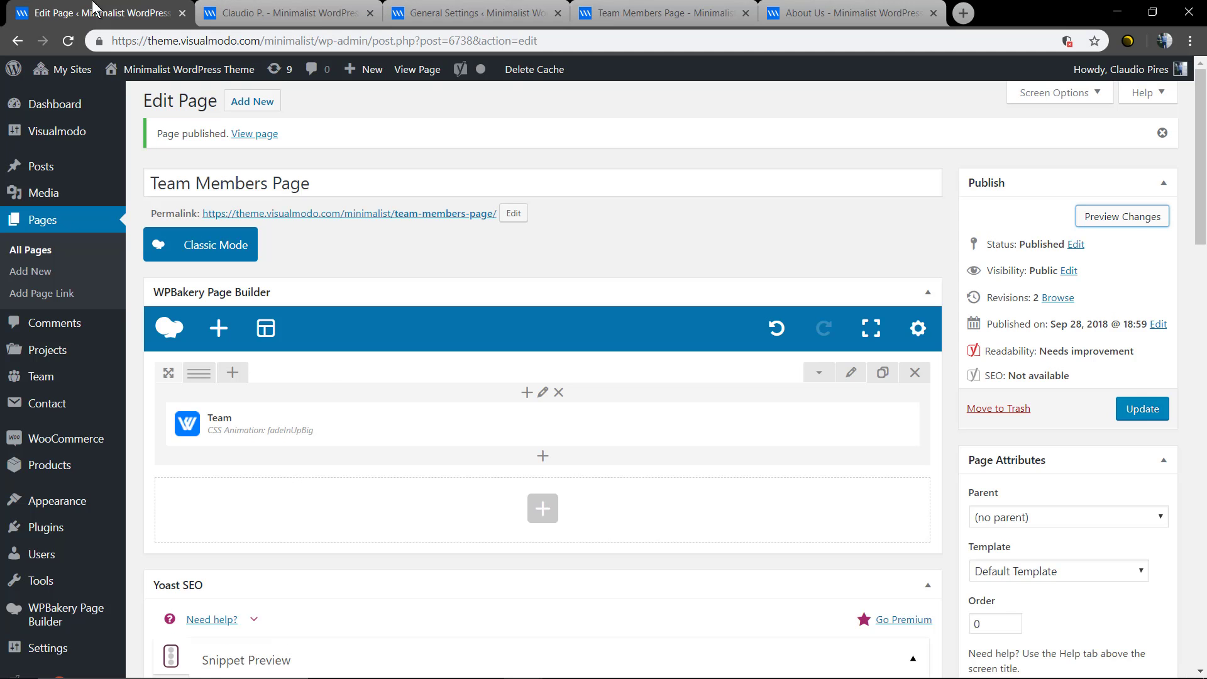
click(60, 381)
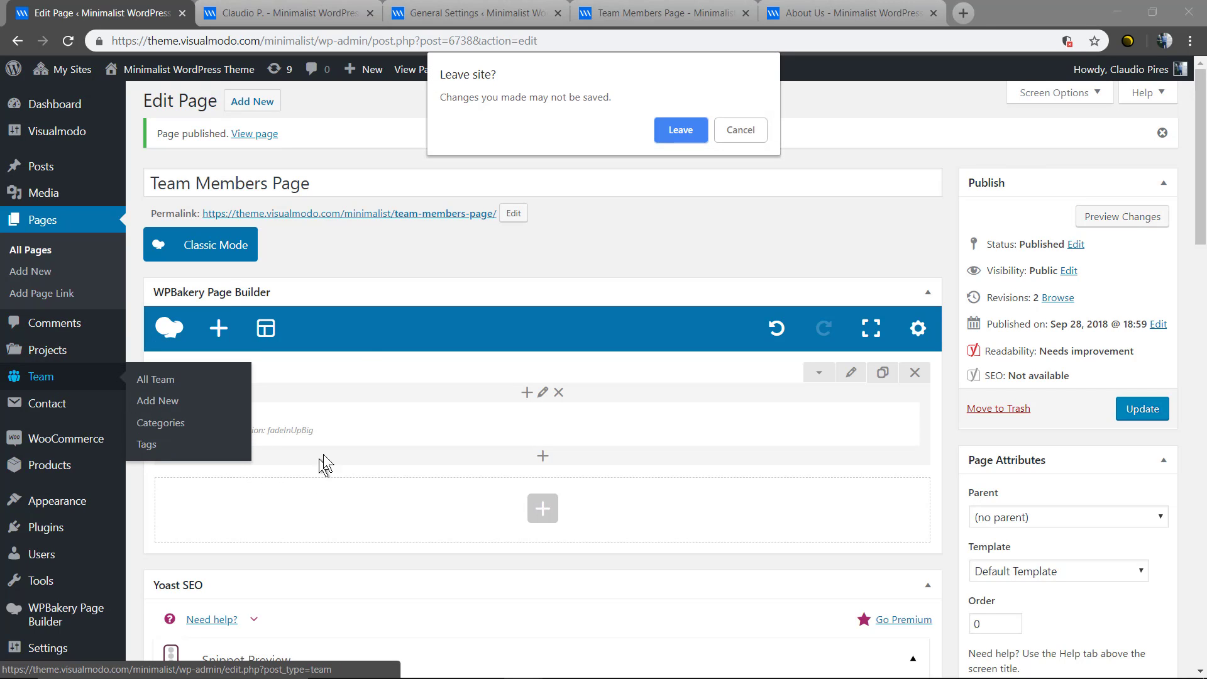
- Leave the page editor and disable Allow Comments for the first team member via Quick Edit
click(679, 131)
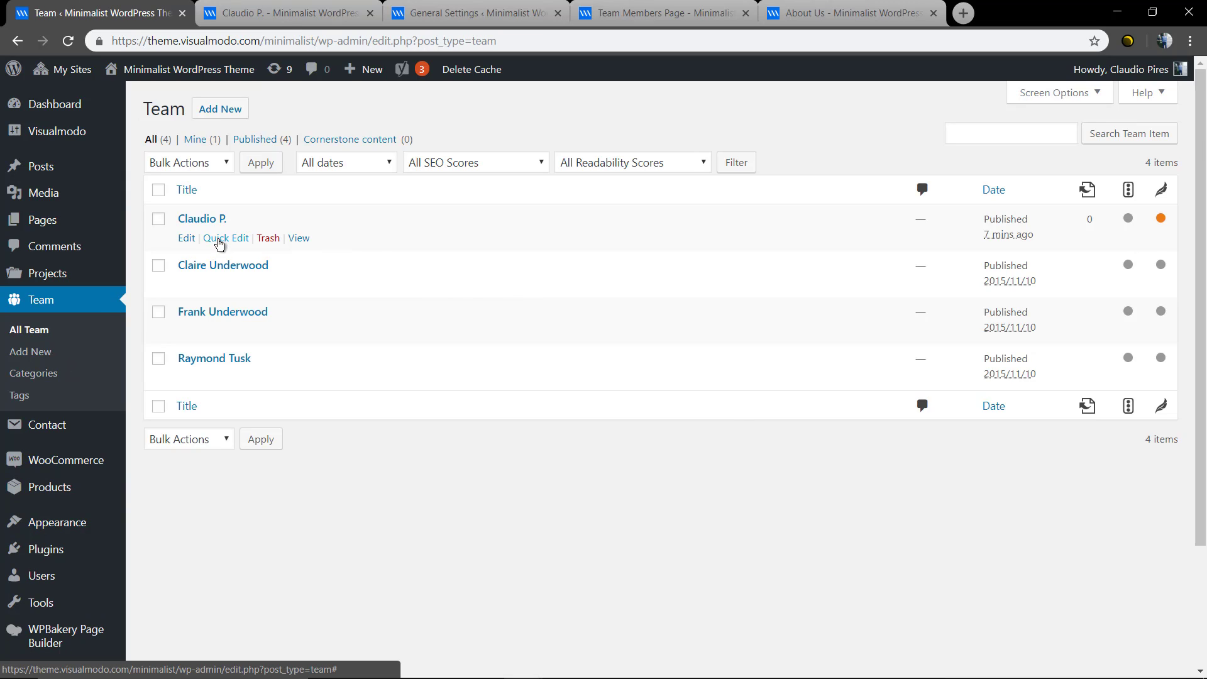
click(218, 241)
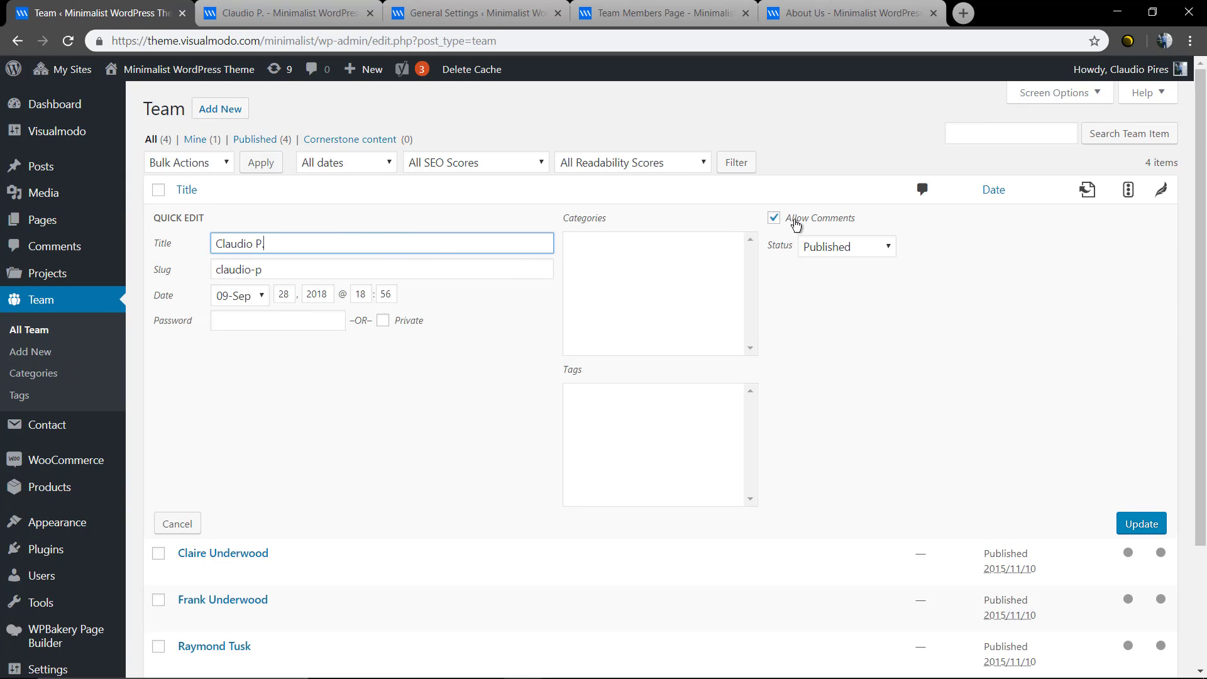
click(773, 218)
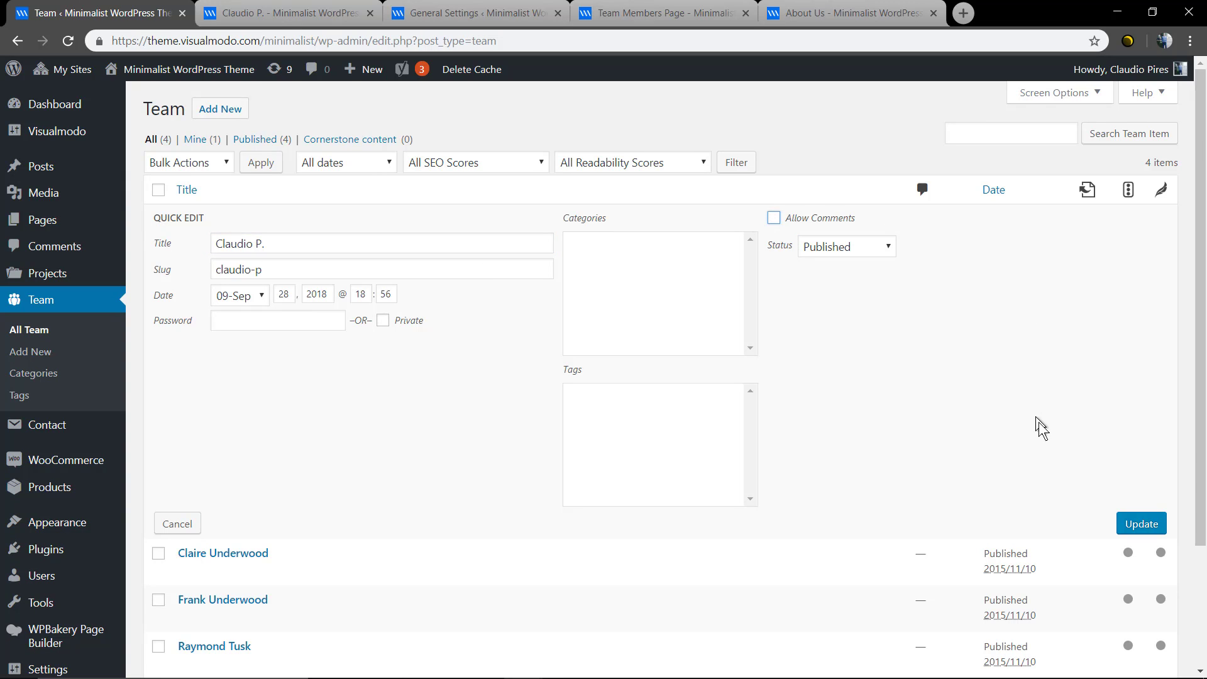
click(1140, 523)
- Reload the member's front-end page to check, then open the member for editing
click(264, 11)
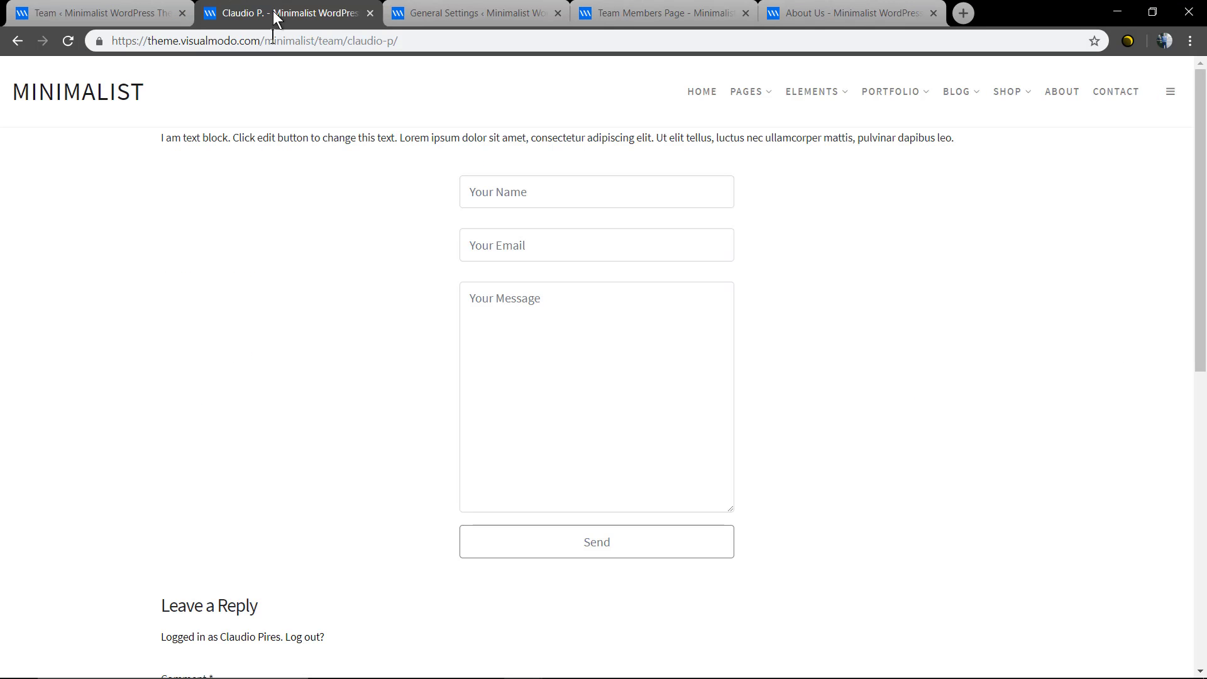
key(F5)
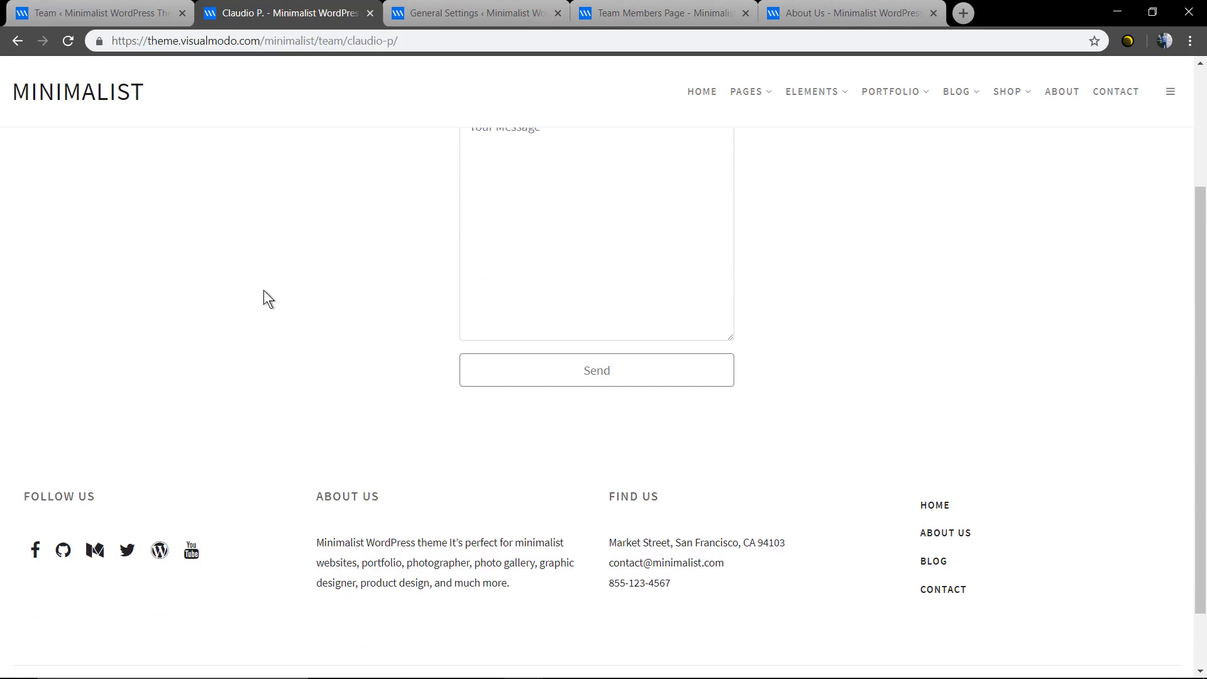
click(144, 13)
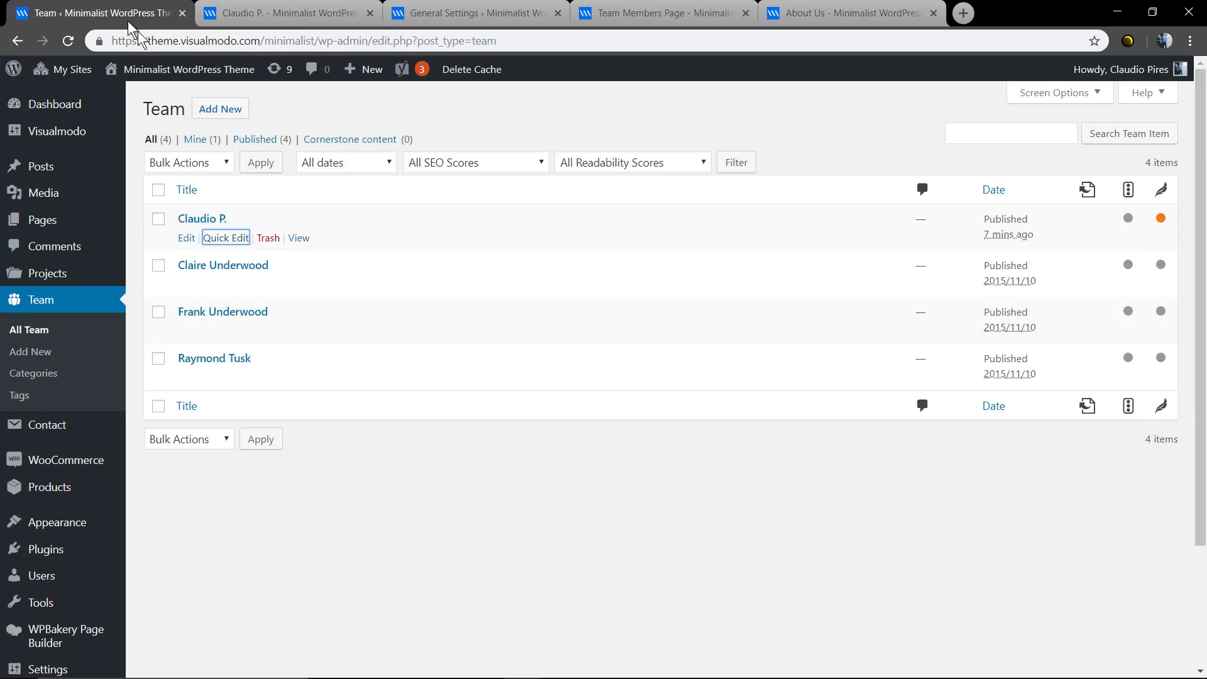
click(189, 218)
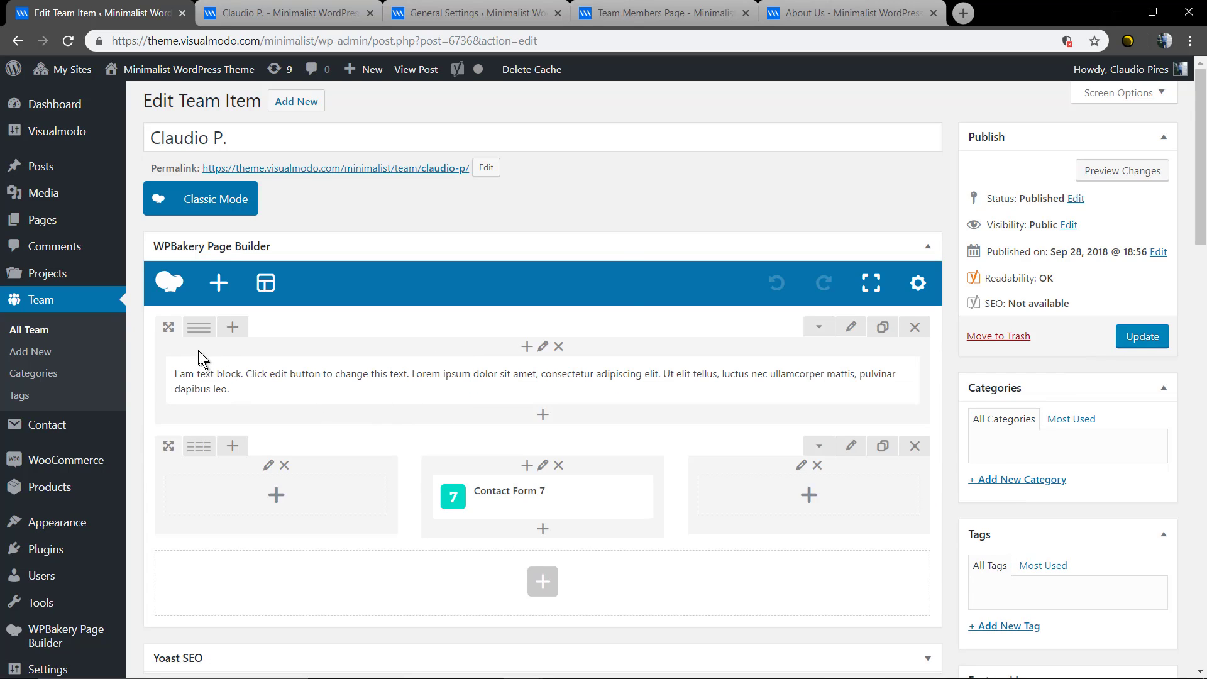
- Split the first row into two half columns, with the empty column left of the text
mouse_move(195, 337)
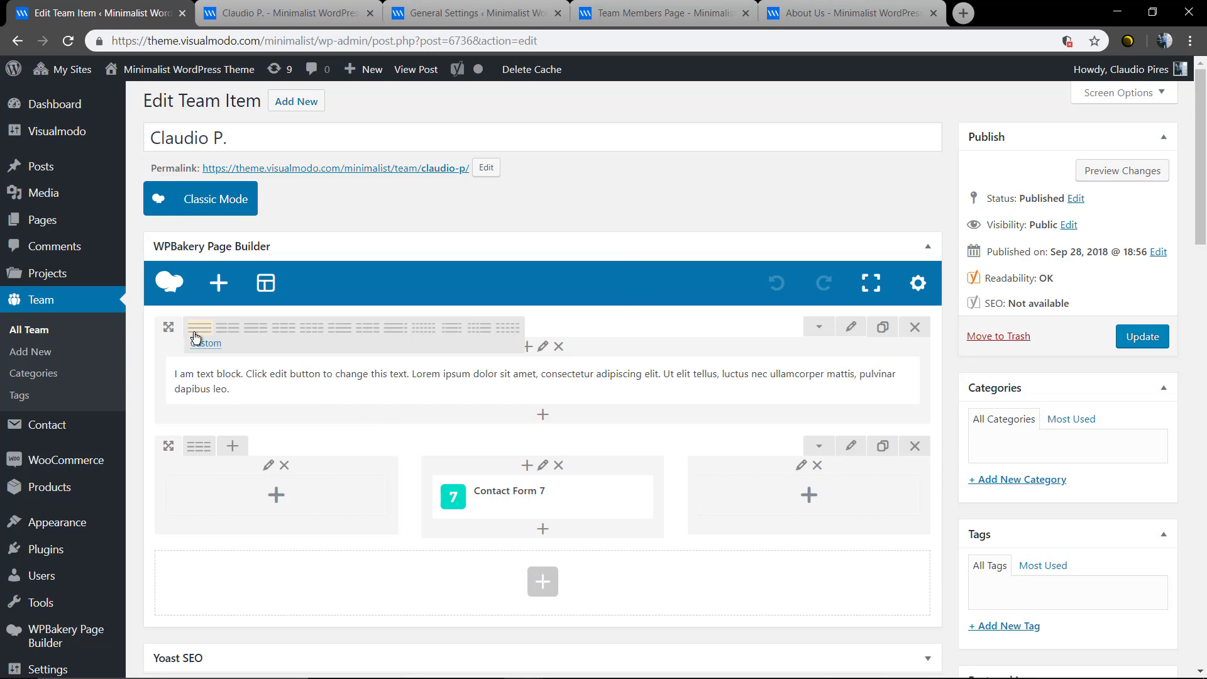
click(228, 328)
drag(637, 363, 327, 367)
- Add a Single Image element in the empty column using raymond-tusk.jpg, the beanie portrait
click(350, 375)
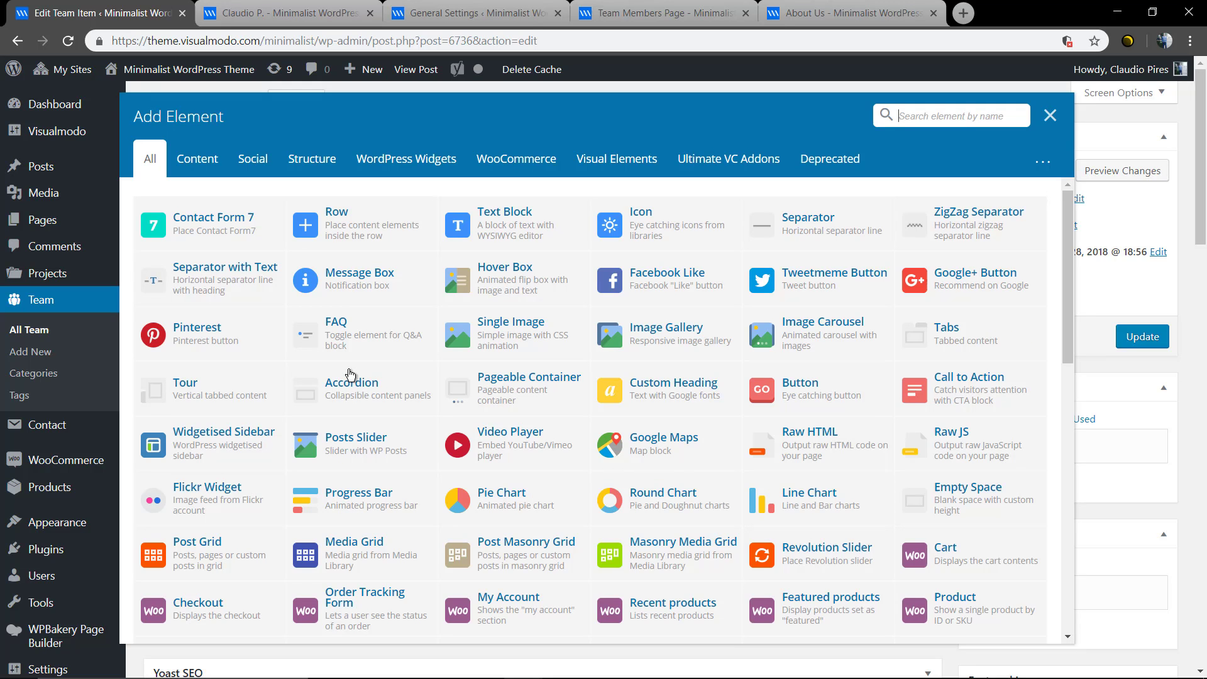
click(519, 346)
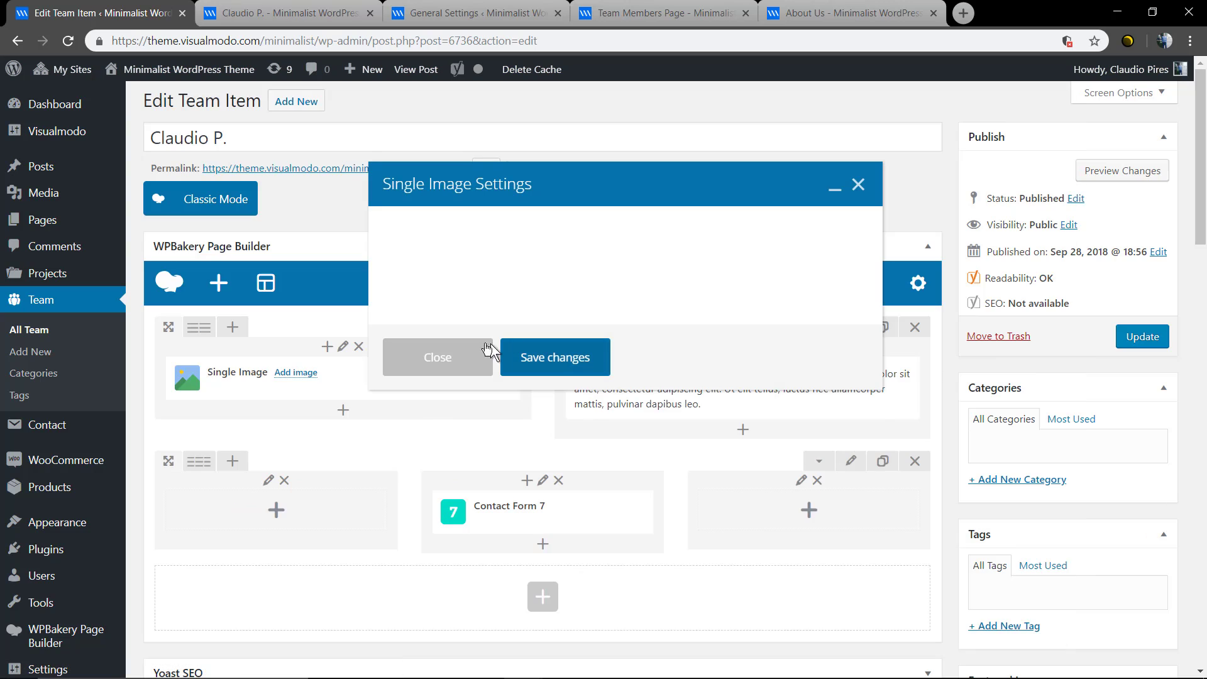
click(397, 463)
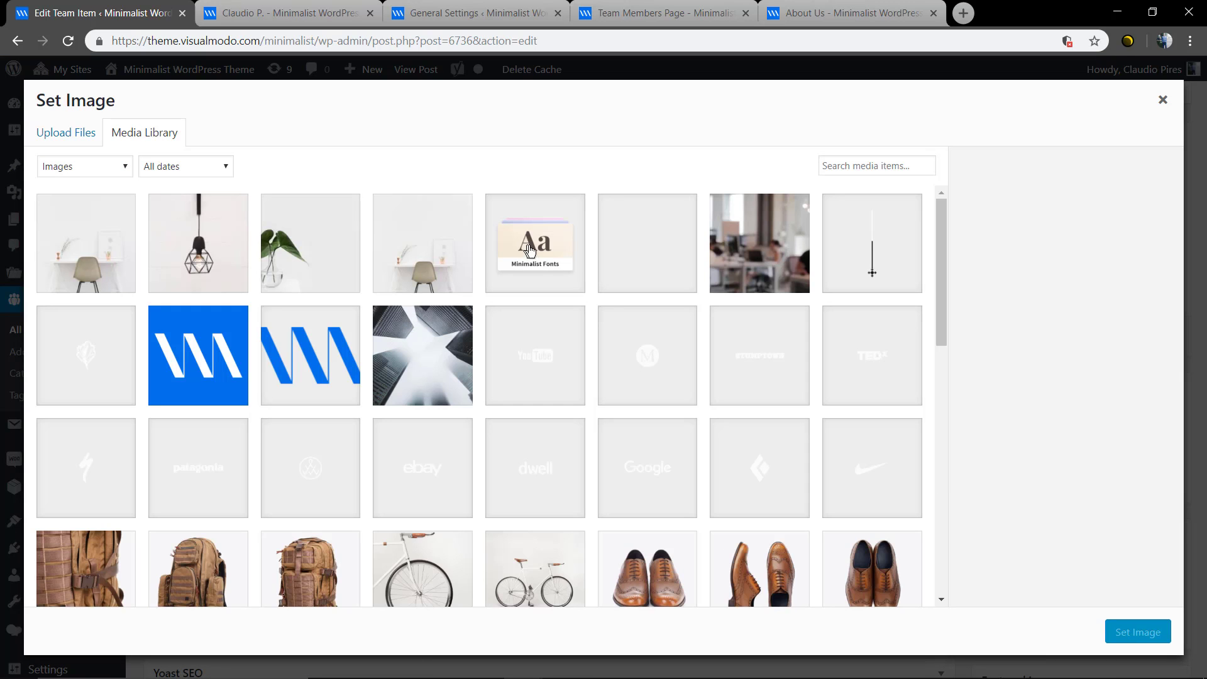
scroll(525, 321, down, 20)
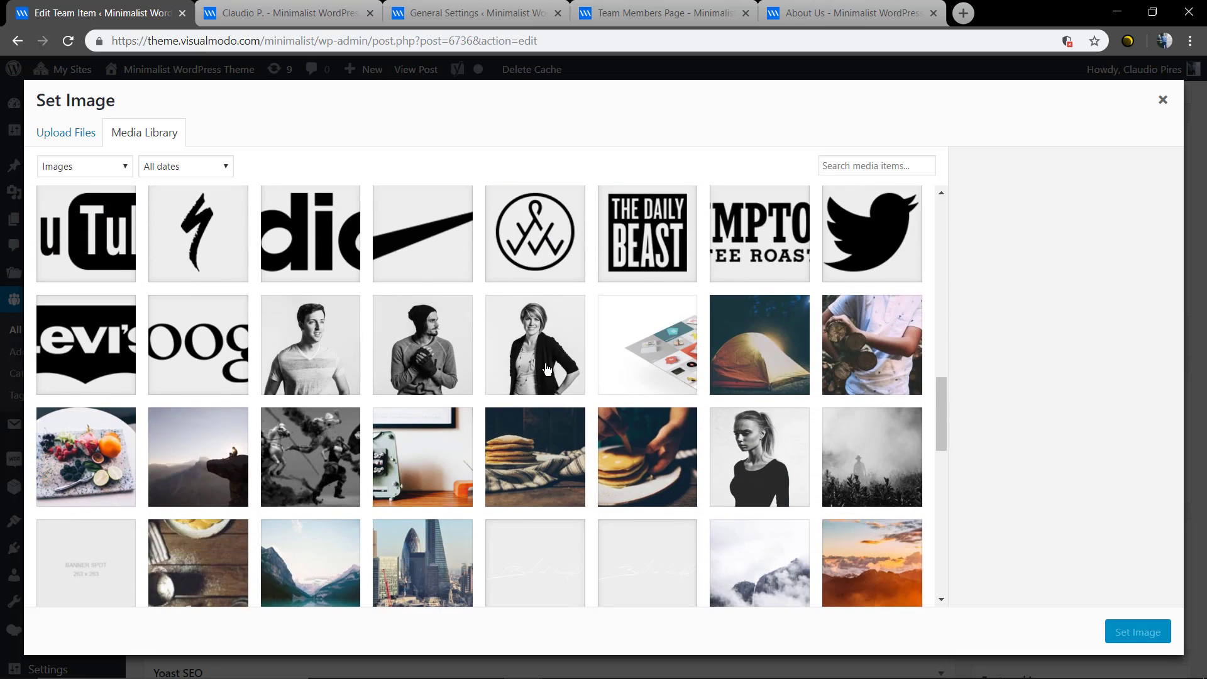
scroll(459, 345, down, 2)
click(406, 307)
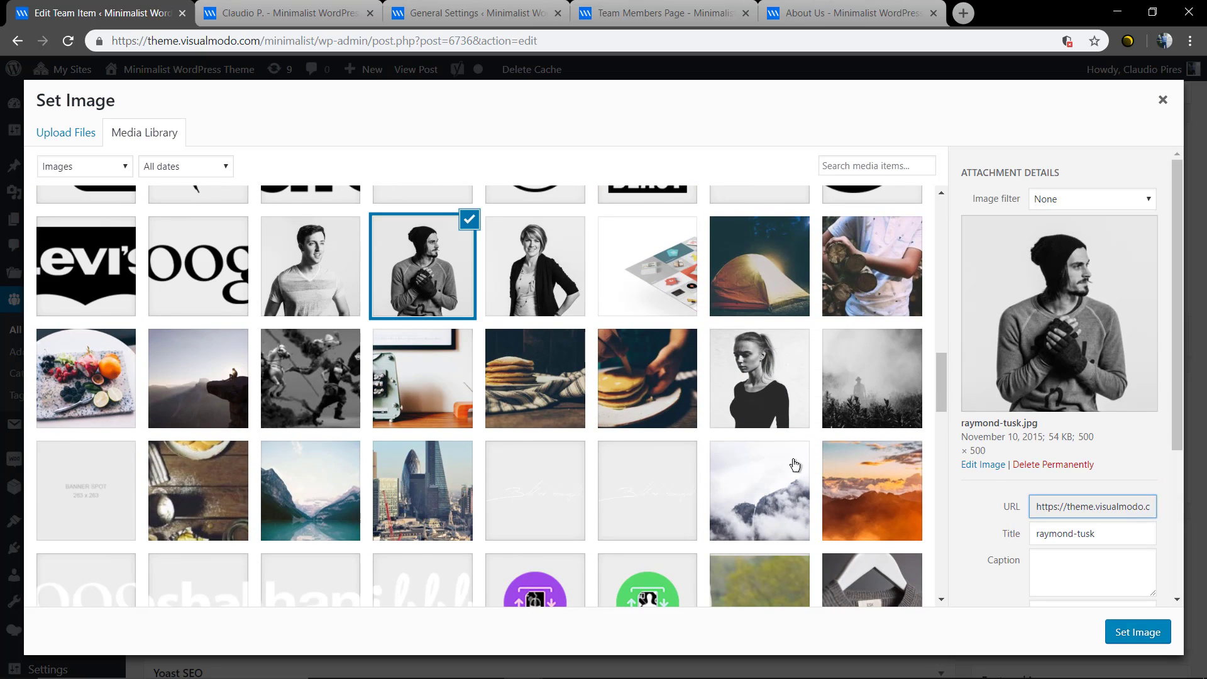
click(1108, 625)
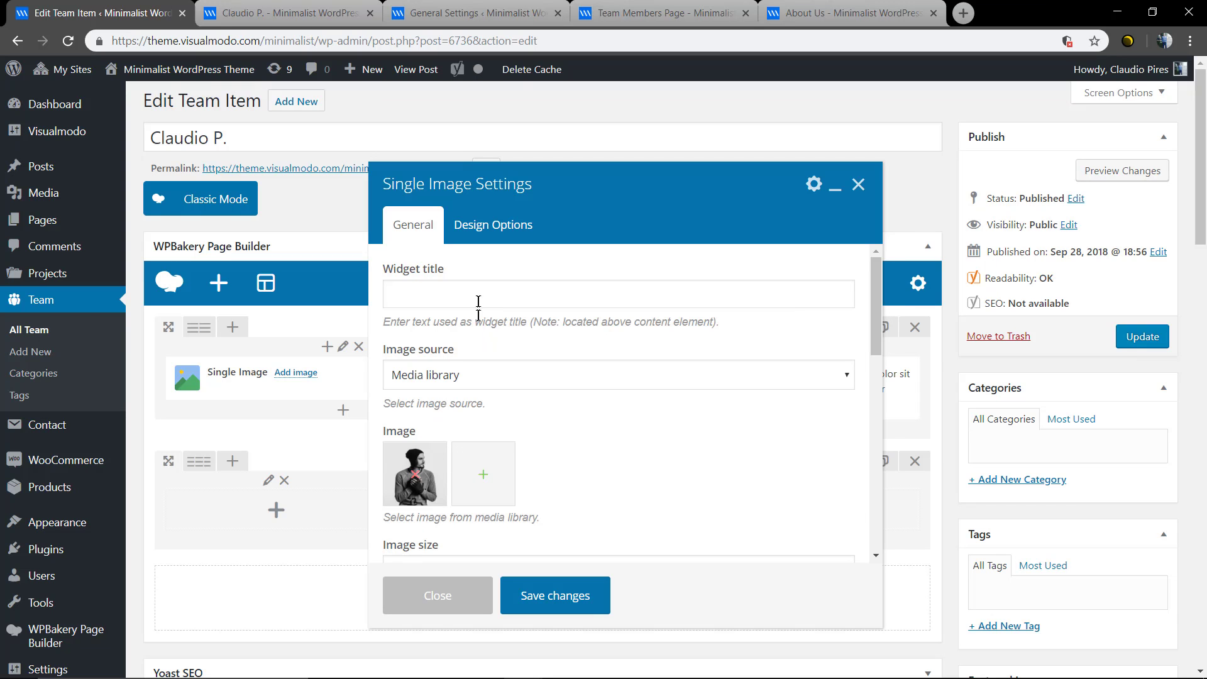
click(565, 594)
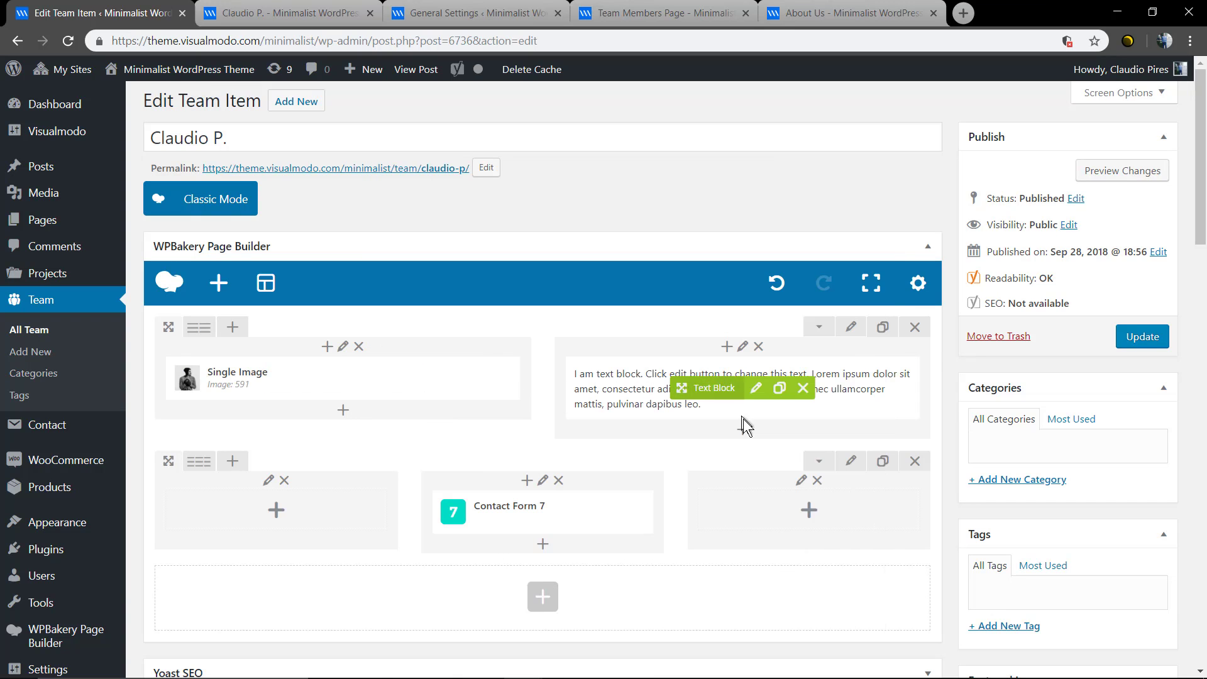
- Add a Custom Heading with the member's name atop the text column, using the theme default font
click(727, 347)
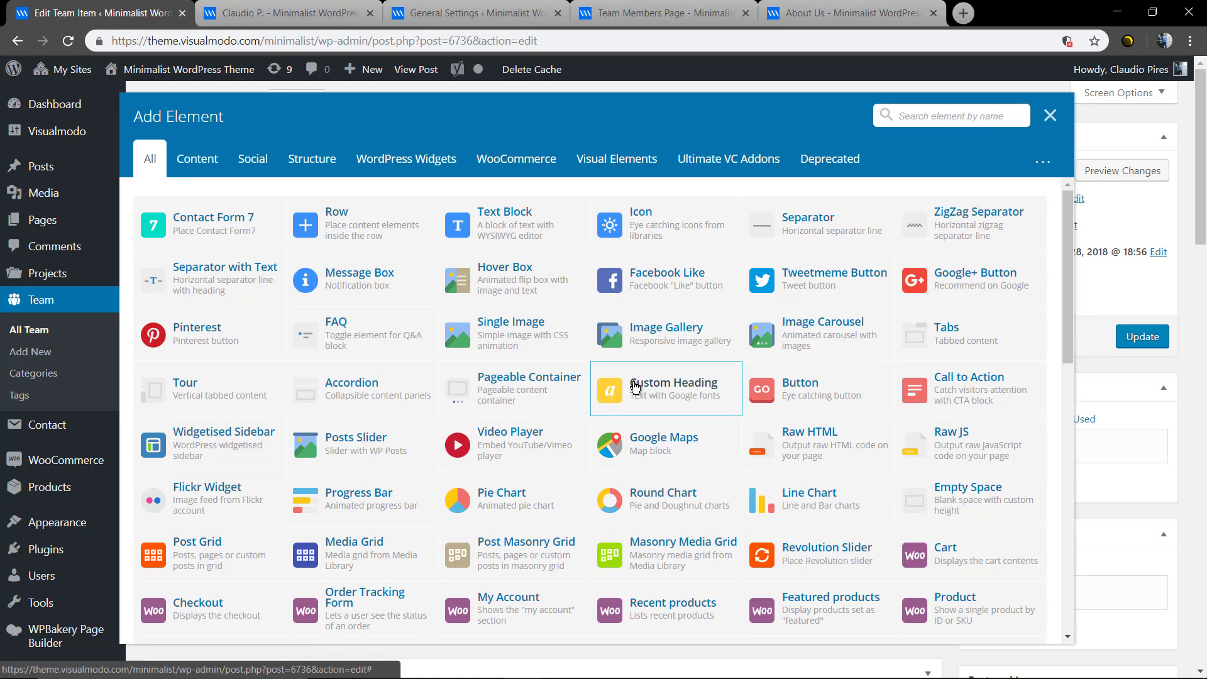
click(646, 395)
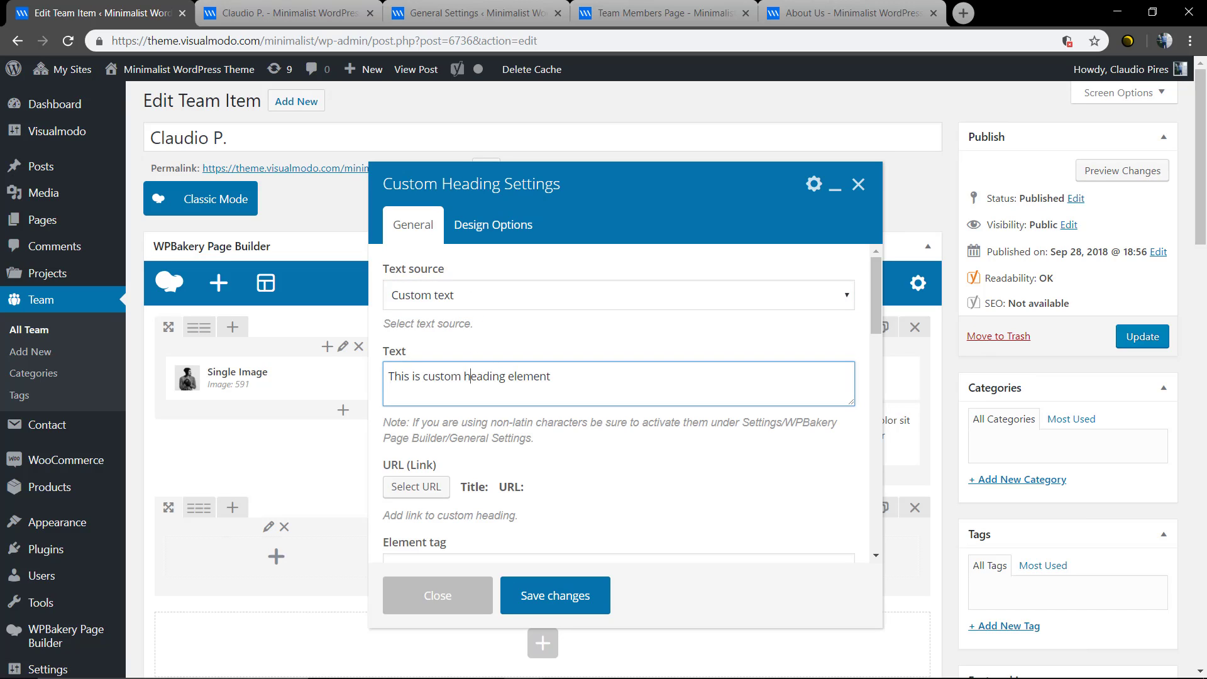
triple_click(468, 376)
text(Claudio P.)
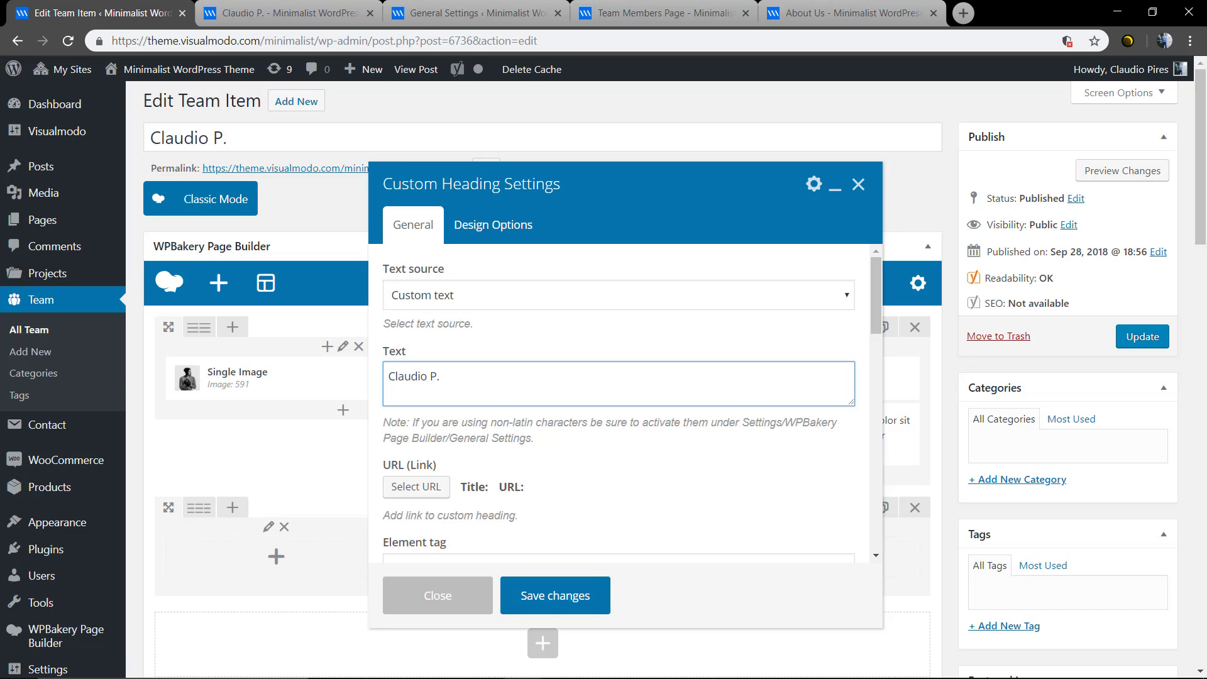
scroll(539, 417, down, 4)
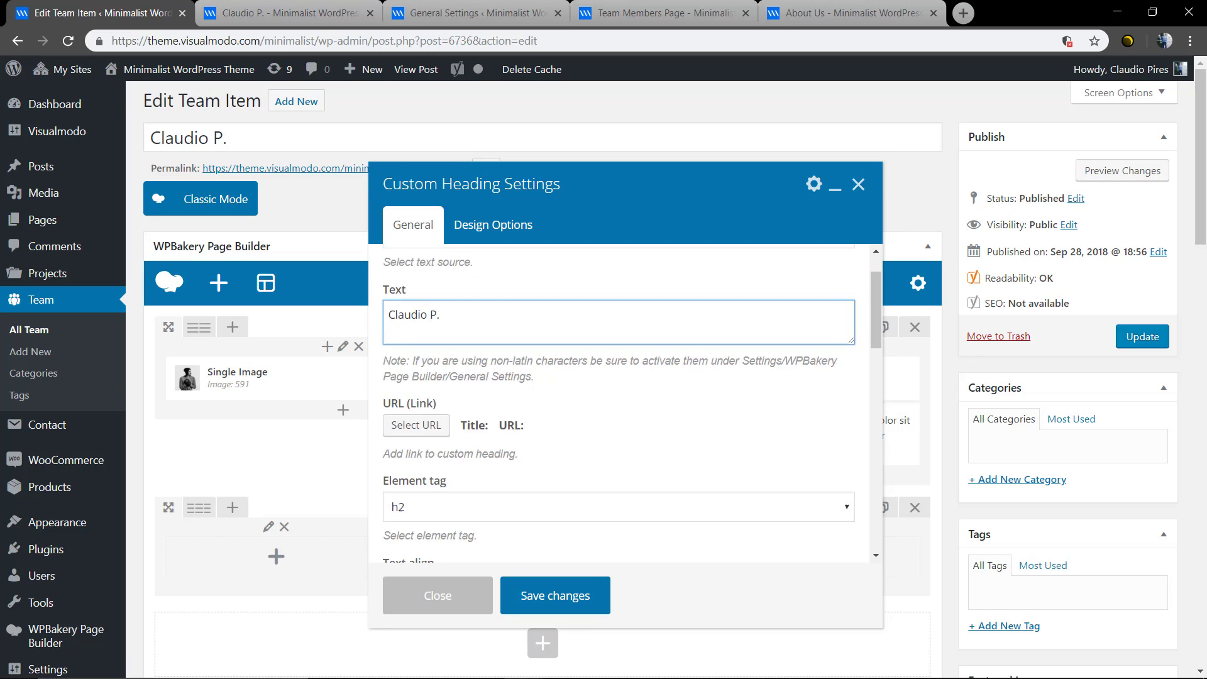
scroll(521, 393, down, 5)
click(393, 407)
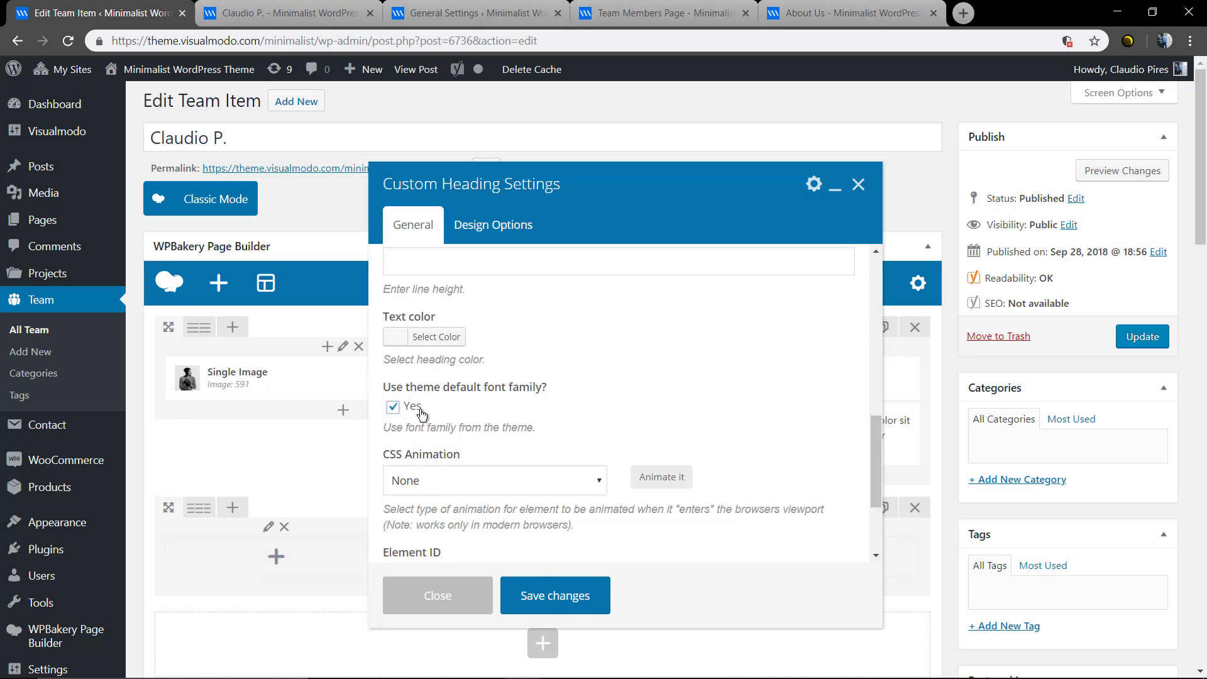
click(565, 613)
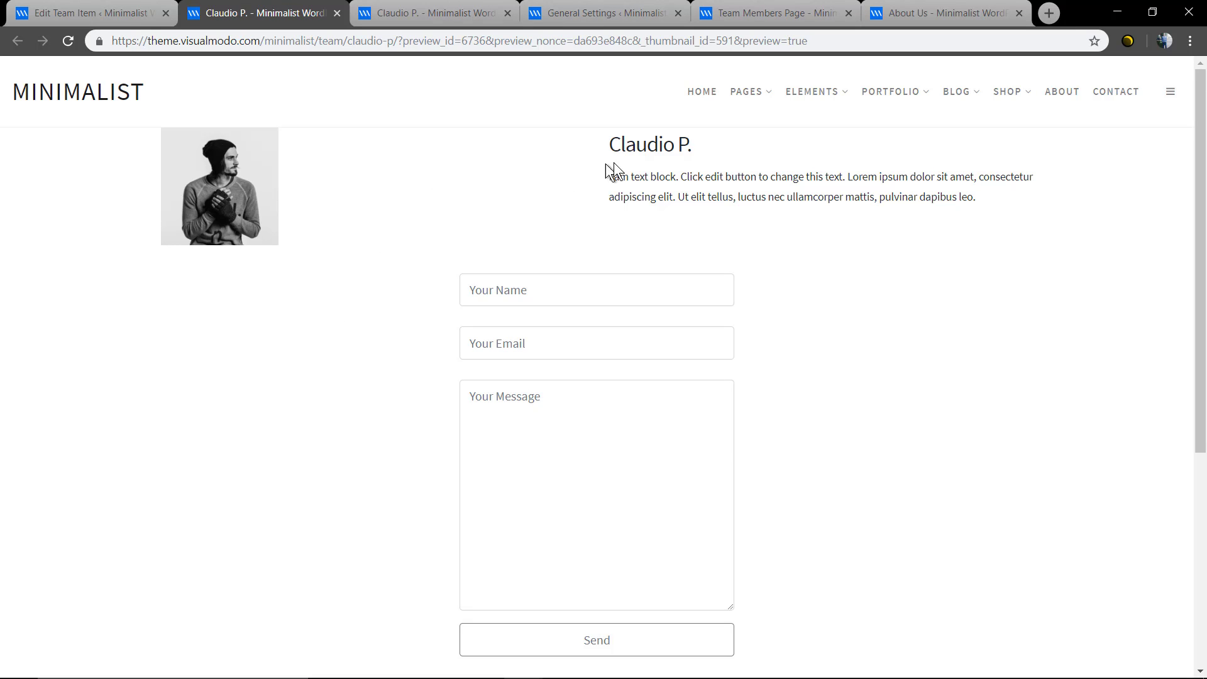
- Change the Single Image element's size from thumbnail to full
click(151, 12)
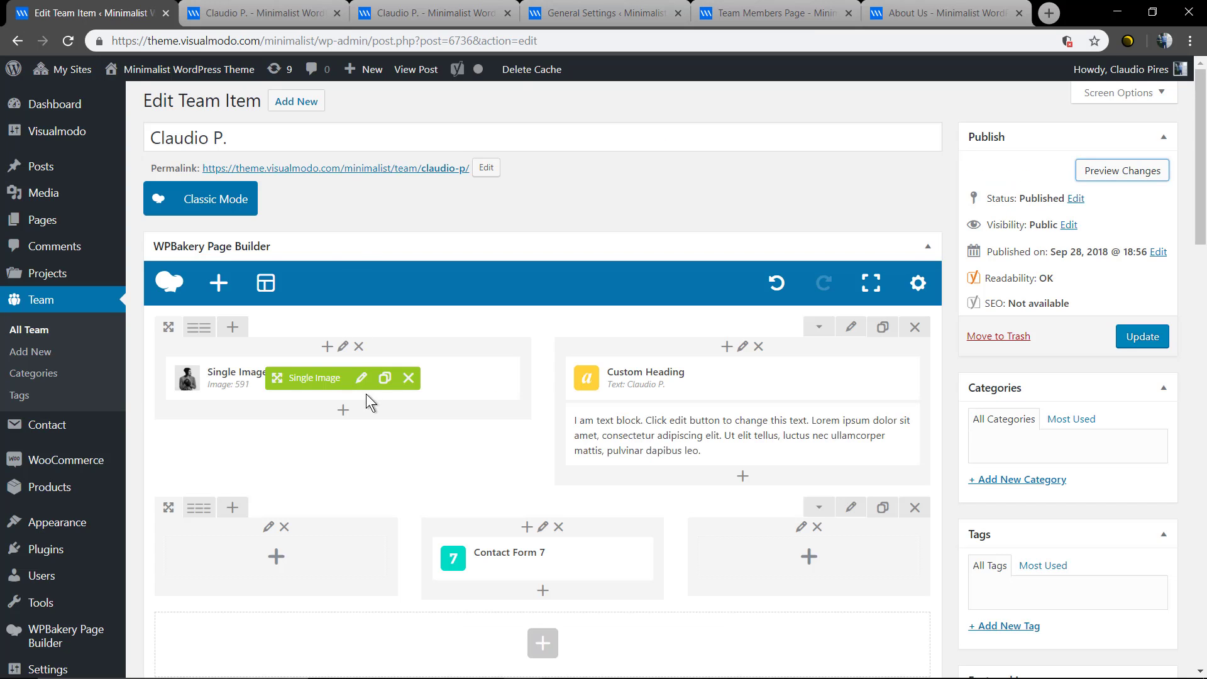
click(362, 377)
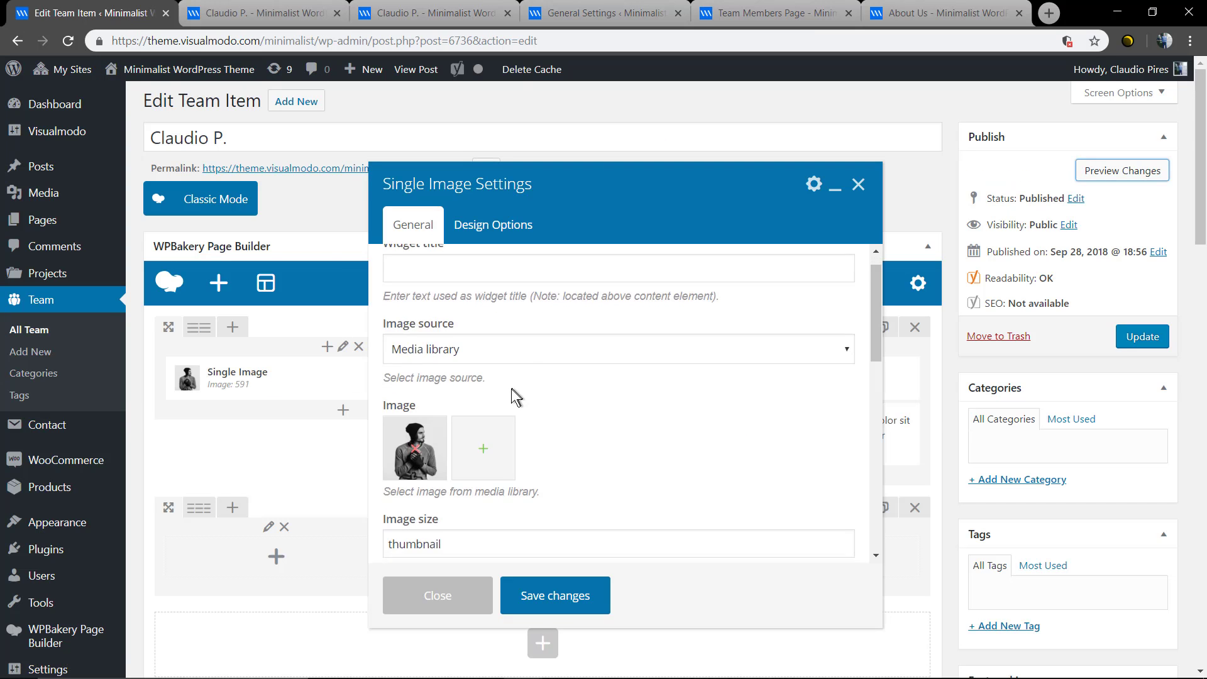
scroll(514, 397, down, 3)
double_click(414, 334)
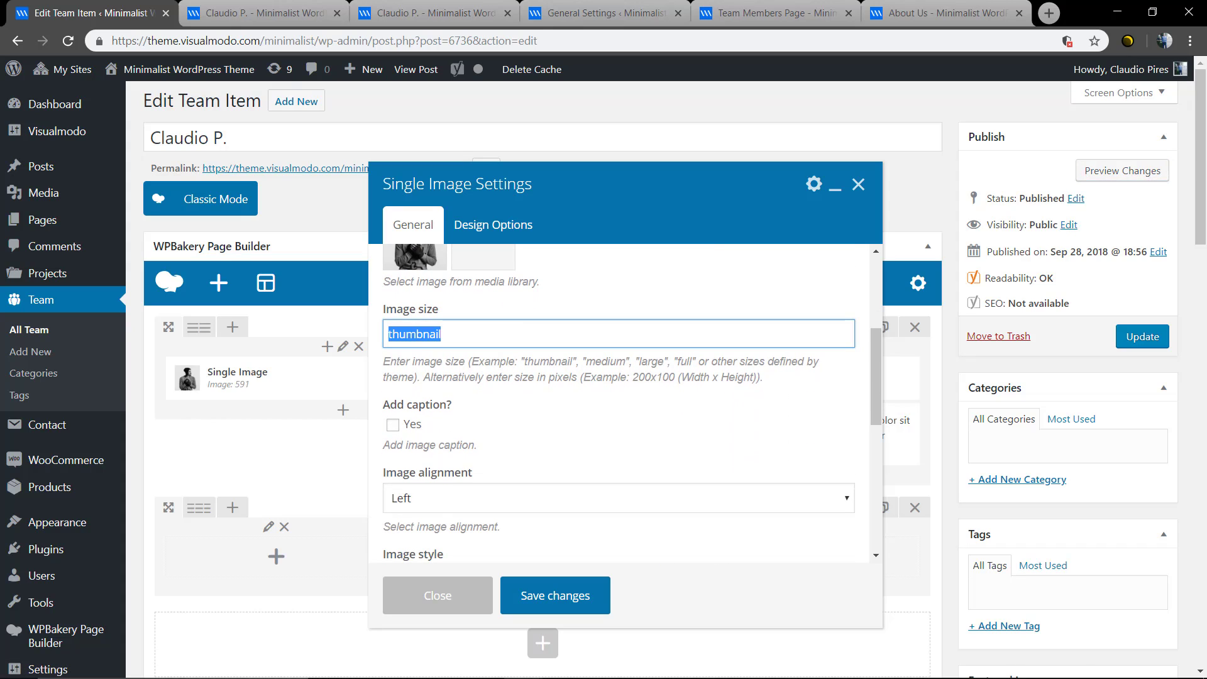
text(full)
click(553, 593)
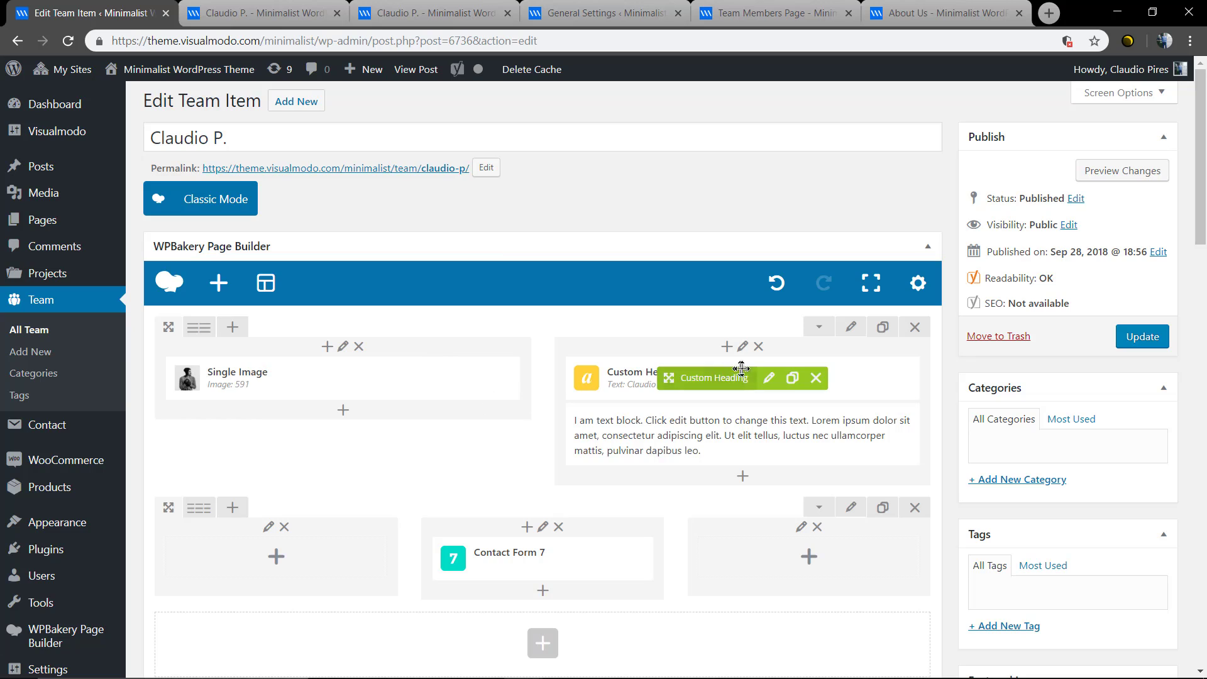
- Review the top row's Design Options settings and save the row
click(850, 326)
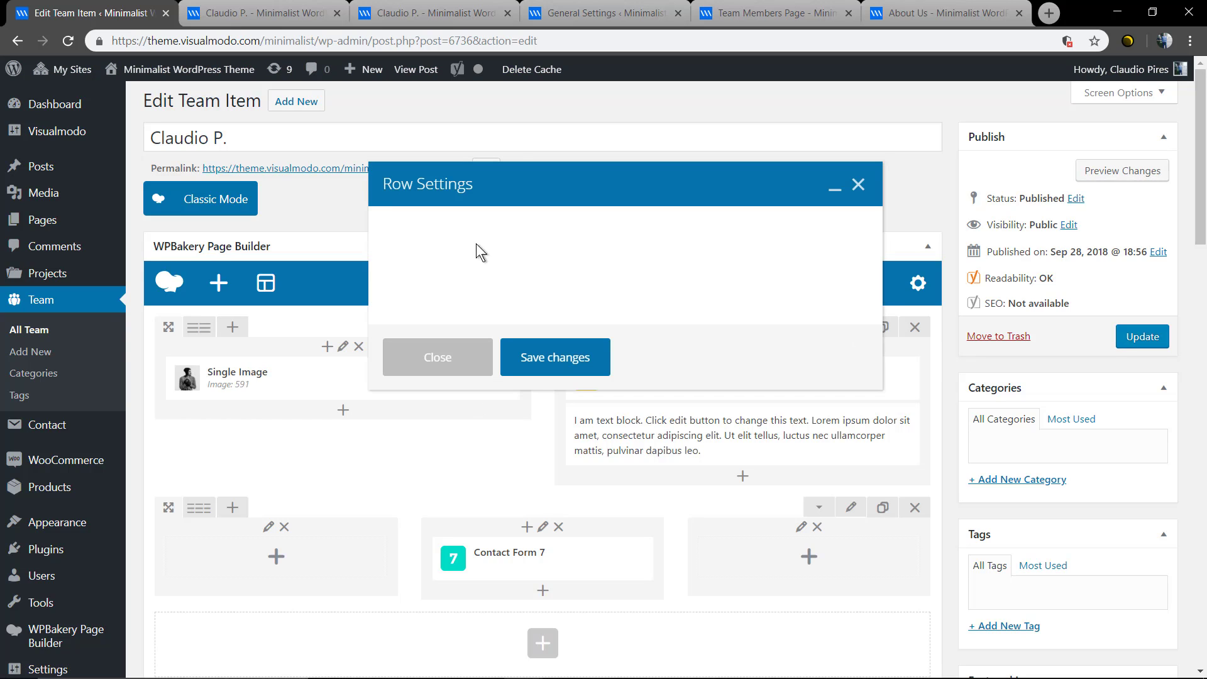
click(492, 228)
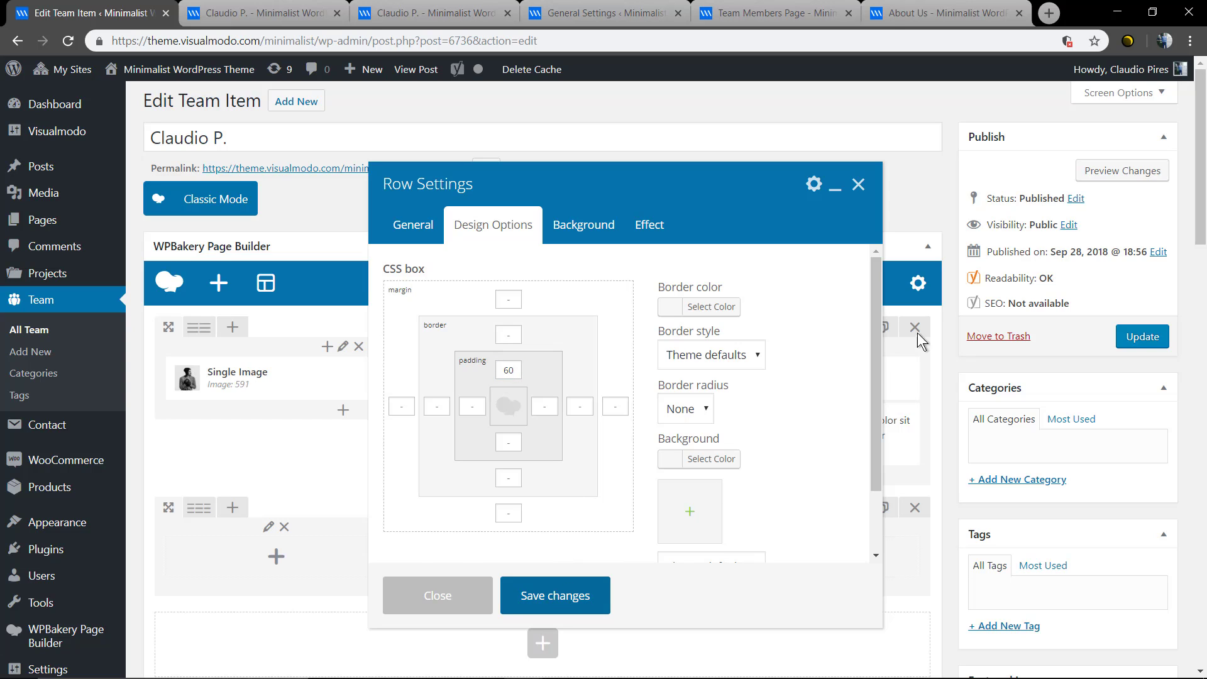
click(552, 592)
- Preview the page with the large portrait, then return to the editor
click(1122, 171)
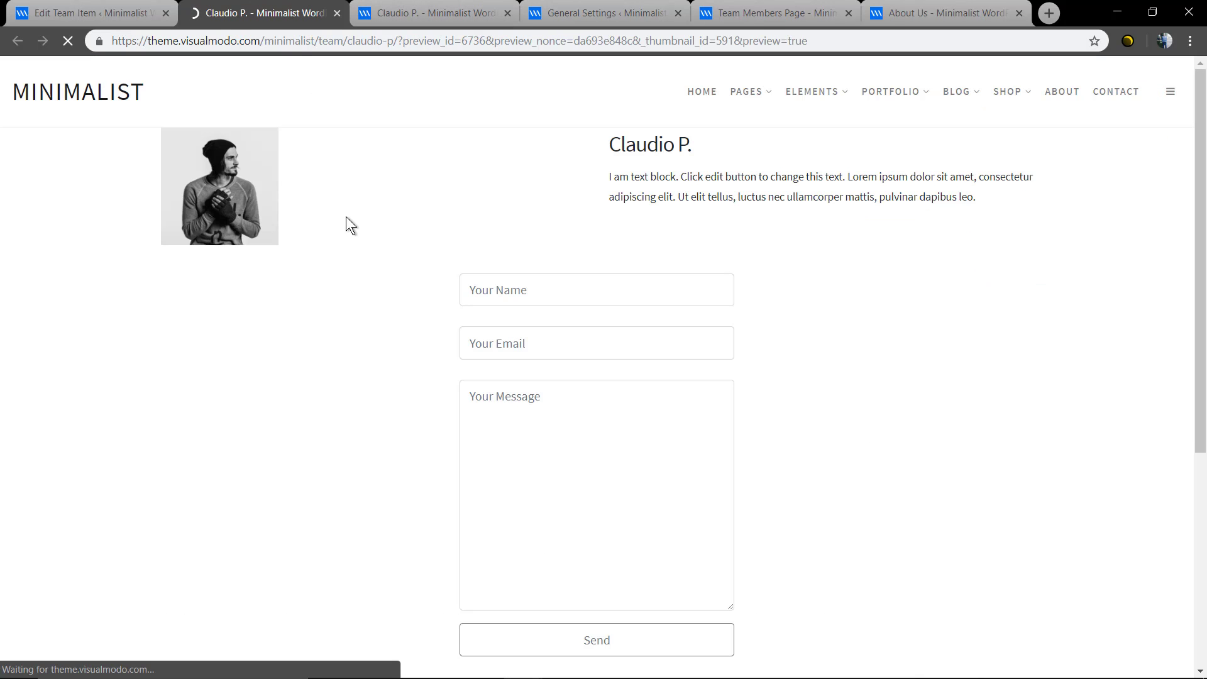
scroll(601, 402, down, 1)
scroll(600, 402, up, 2)
scroll(598, 359, down, 1)
scroll(598, 360, up, 1)
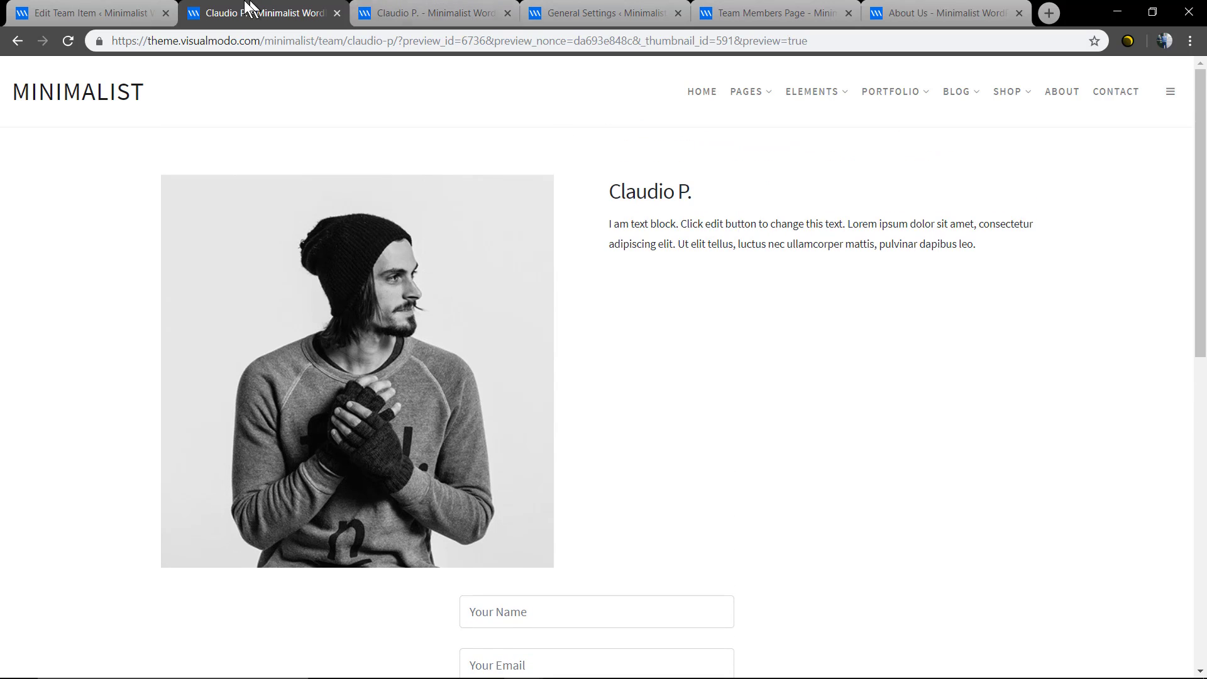
click(63, 12)
scroll(541, 387, down, 1)
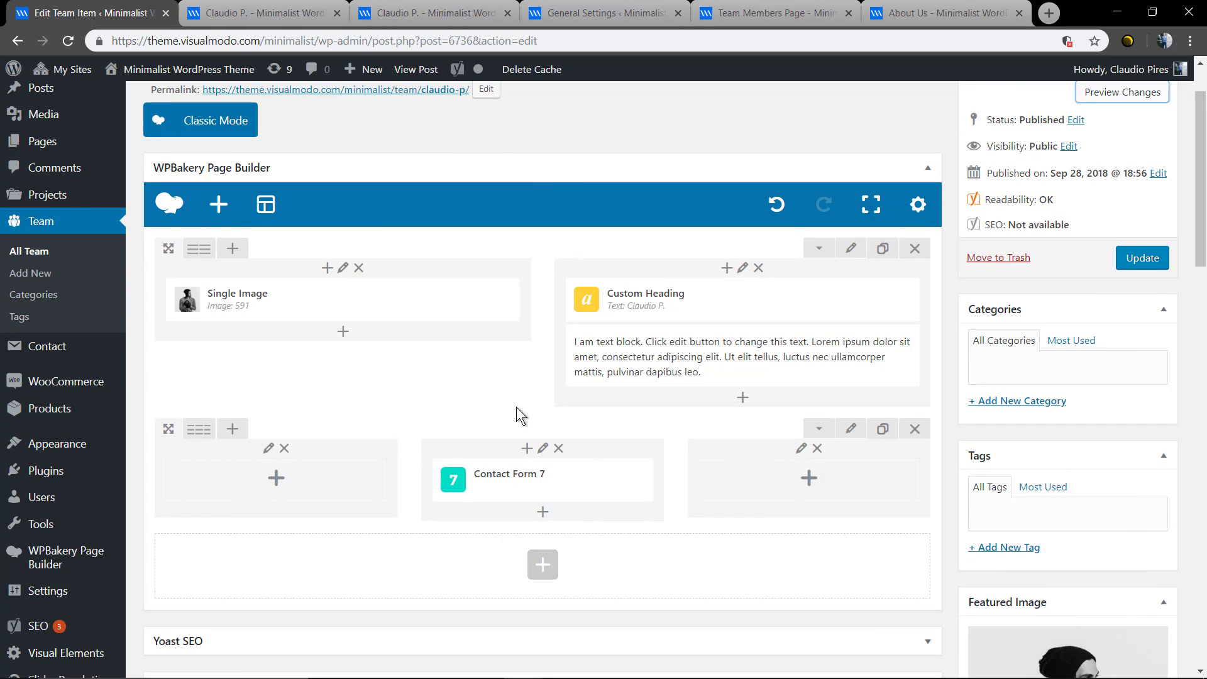
- Add a Custom Heading reading 'Contact me' above the Contact Form 7 element
click(527, 449)
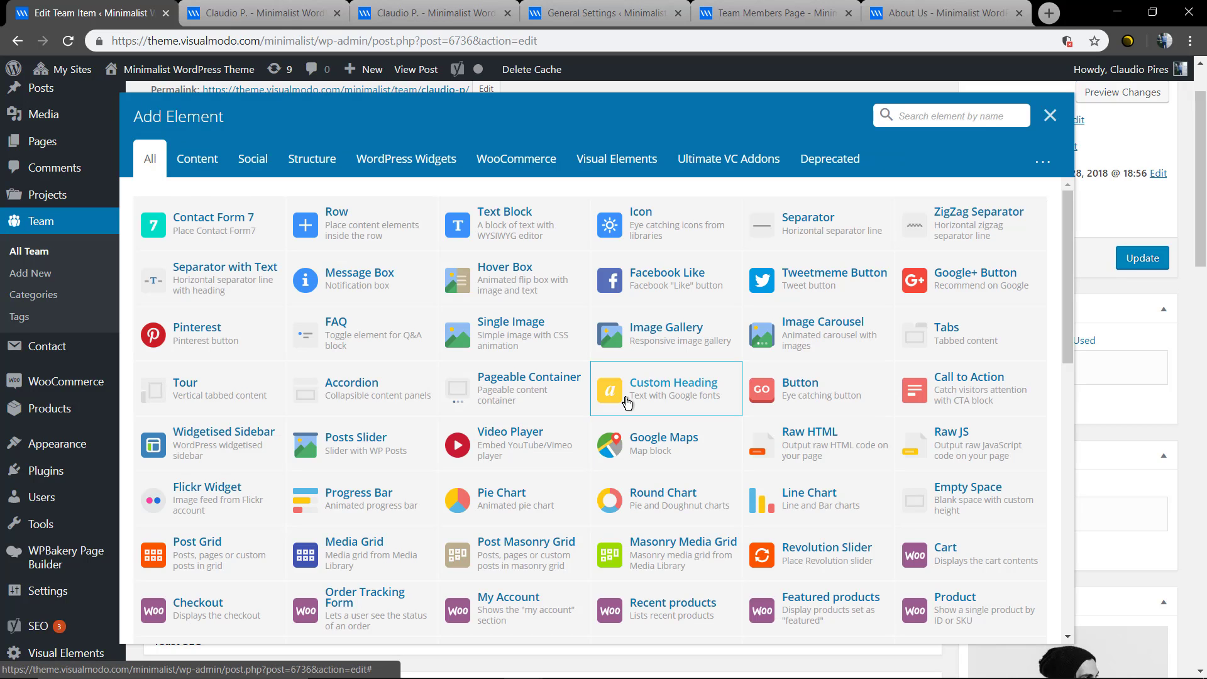
click(625, 399)
click(488, 308)
click(480, 376)
triple_click(474, 377)
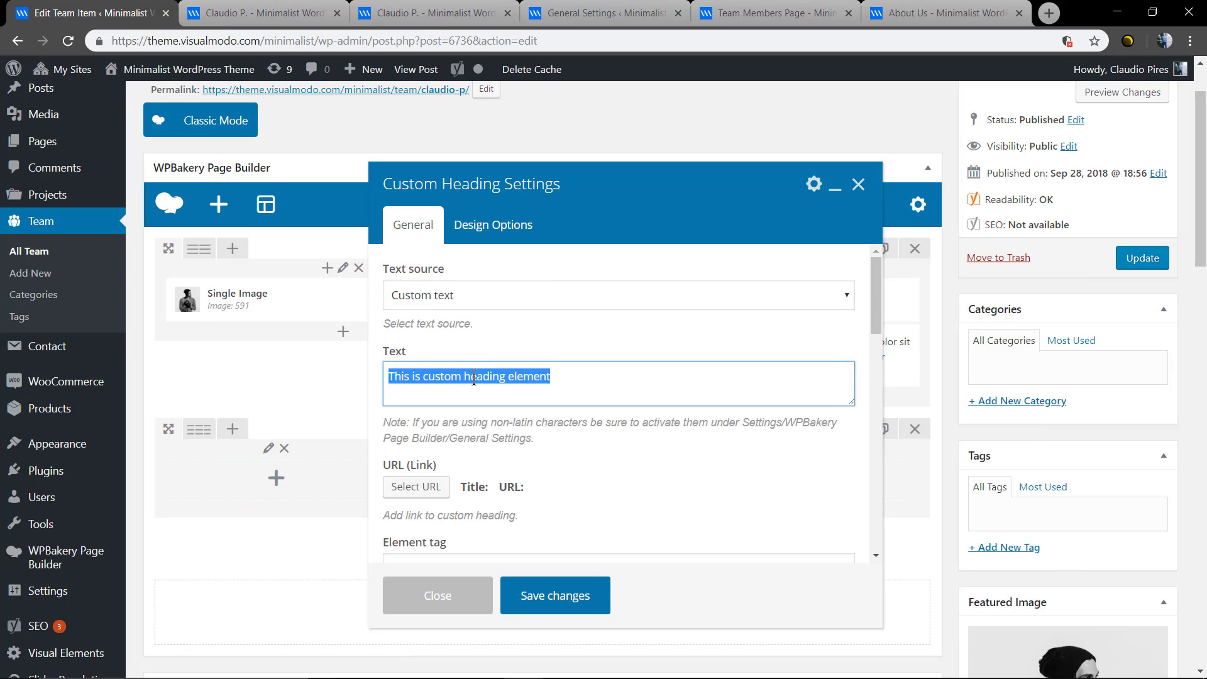
text(Contact me)
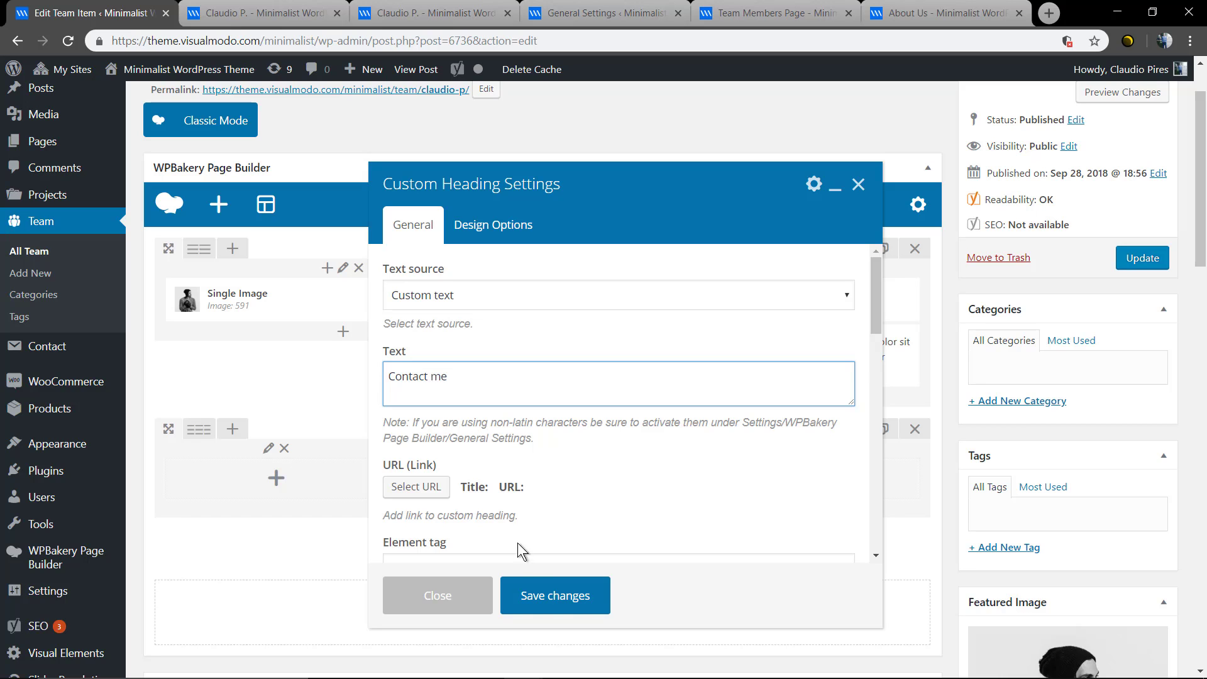
click(538, 597)
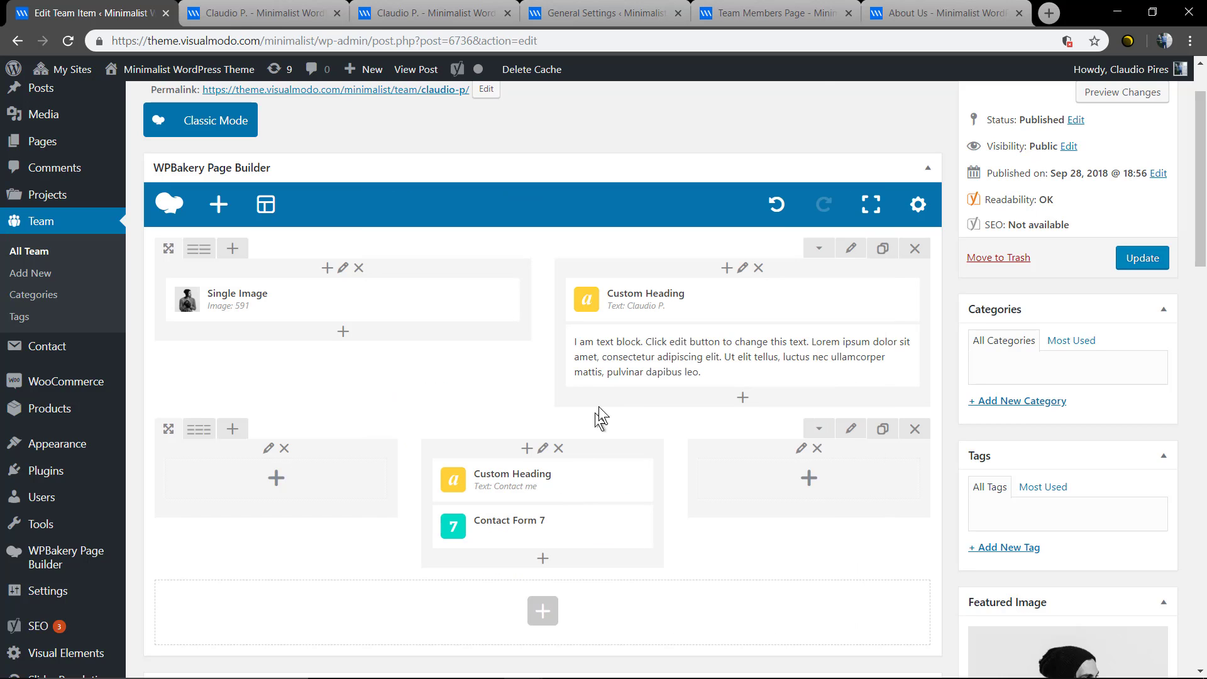
- Center the 'Contact me' heading and switch it to the theme default font
click(570, 479)
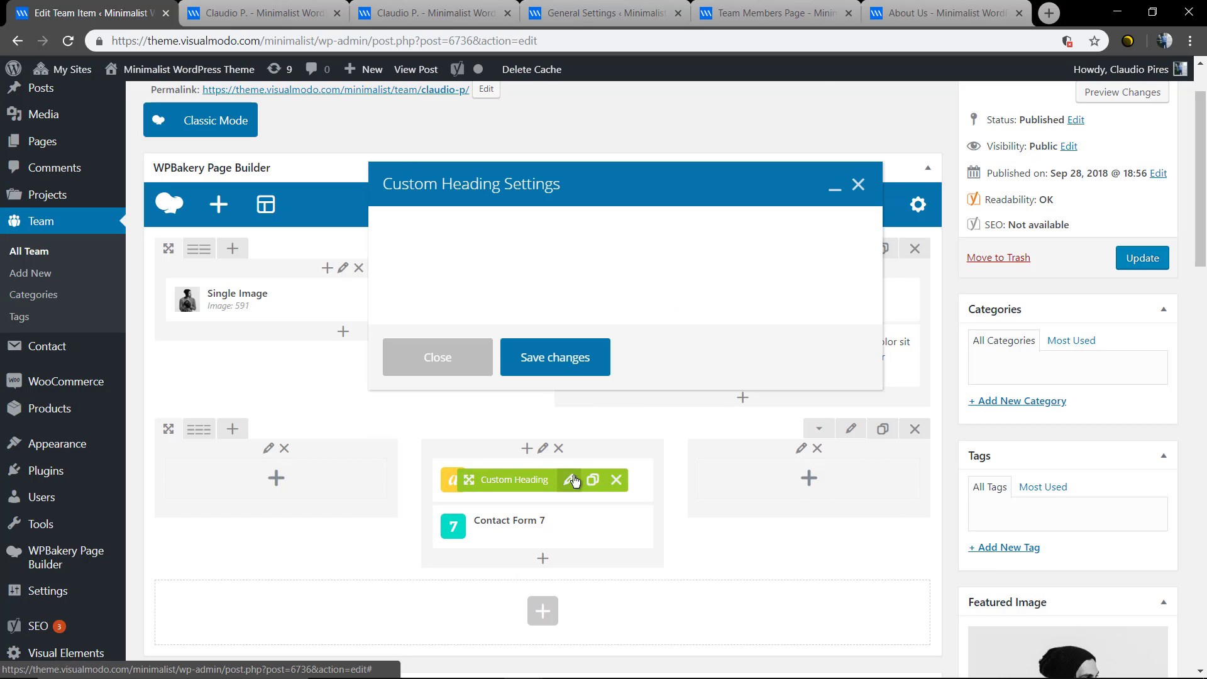
scroll(586, 431, down, 5)
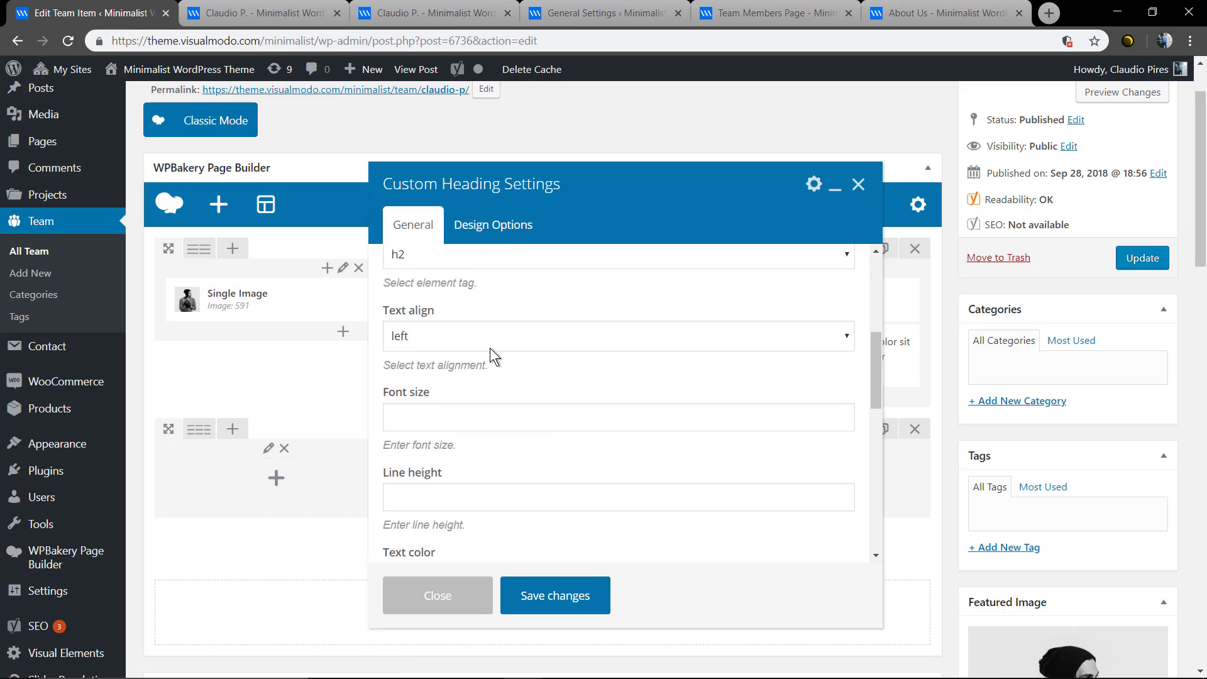
click(489, 346)
click(485, 390)
scroll(485, 387, down, 4)
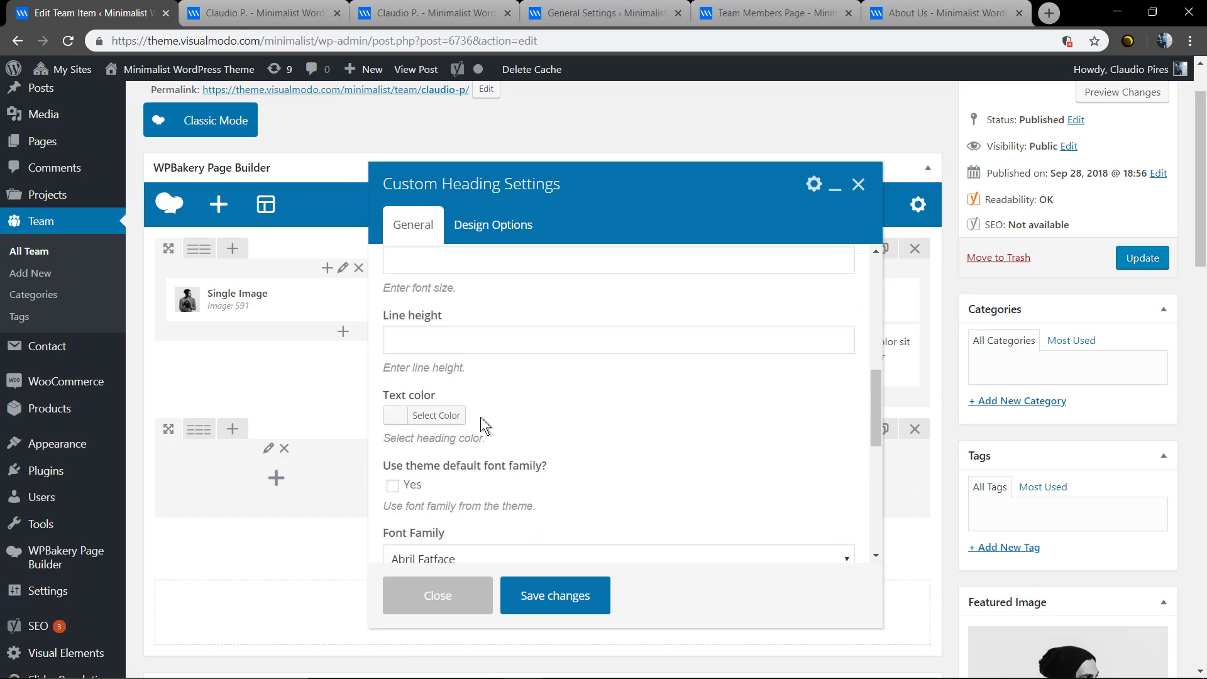
click(392, 406)
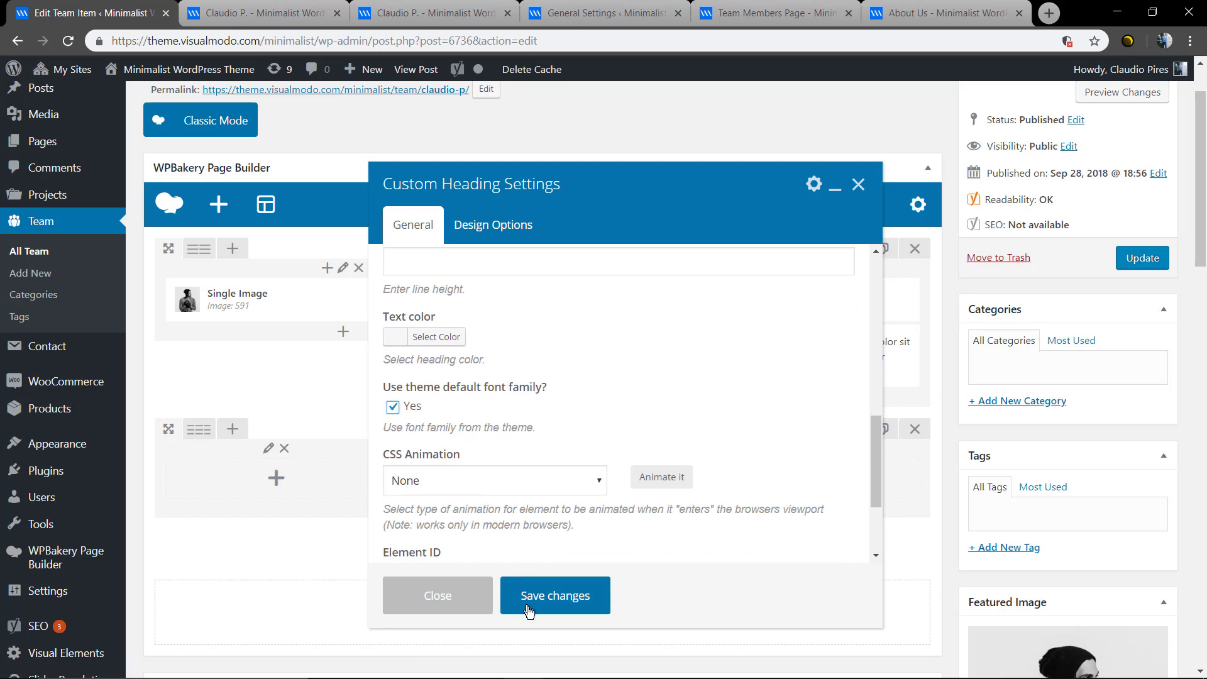
click(531, 613)
- Preview the team member page to check the centered Contact me heading
click(1122, 93)
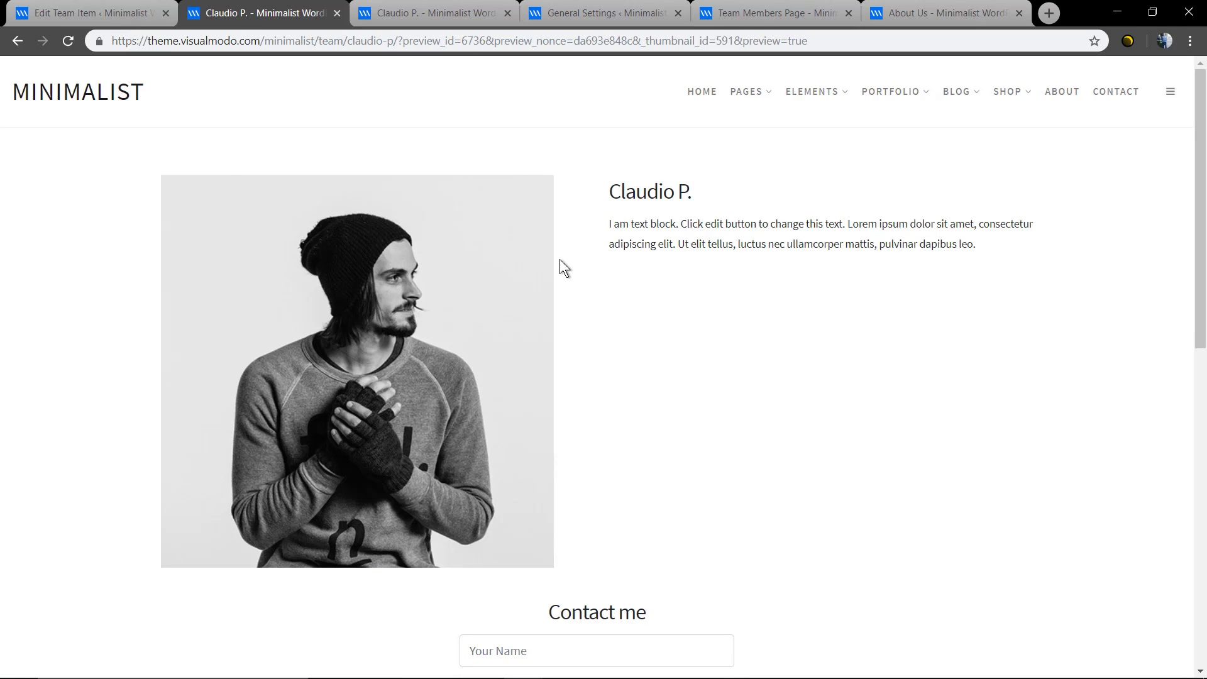
scroll(554, 304, down, 4)
scroll(554, 310, down, 3)
scroll(554, 311, up, 7)
- Add a Portfolio element below the bio text
click(125, 11)
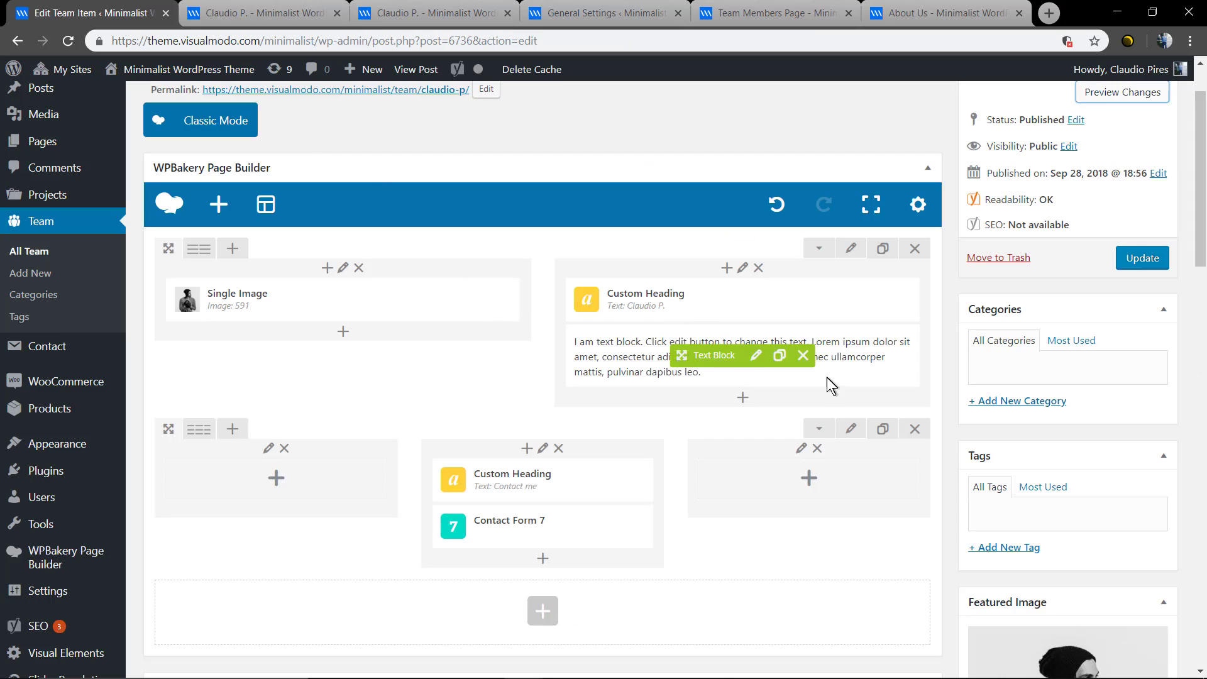
click(742, 396)
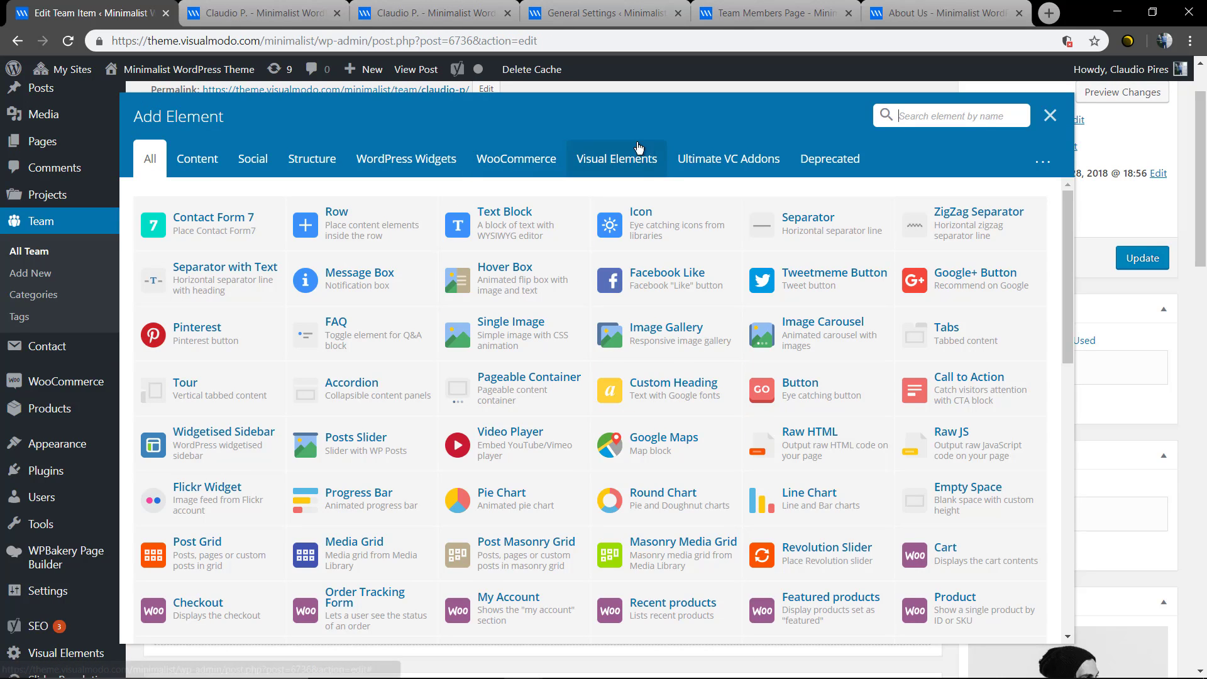
click(647, 152)
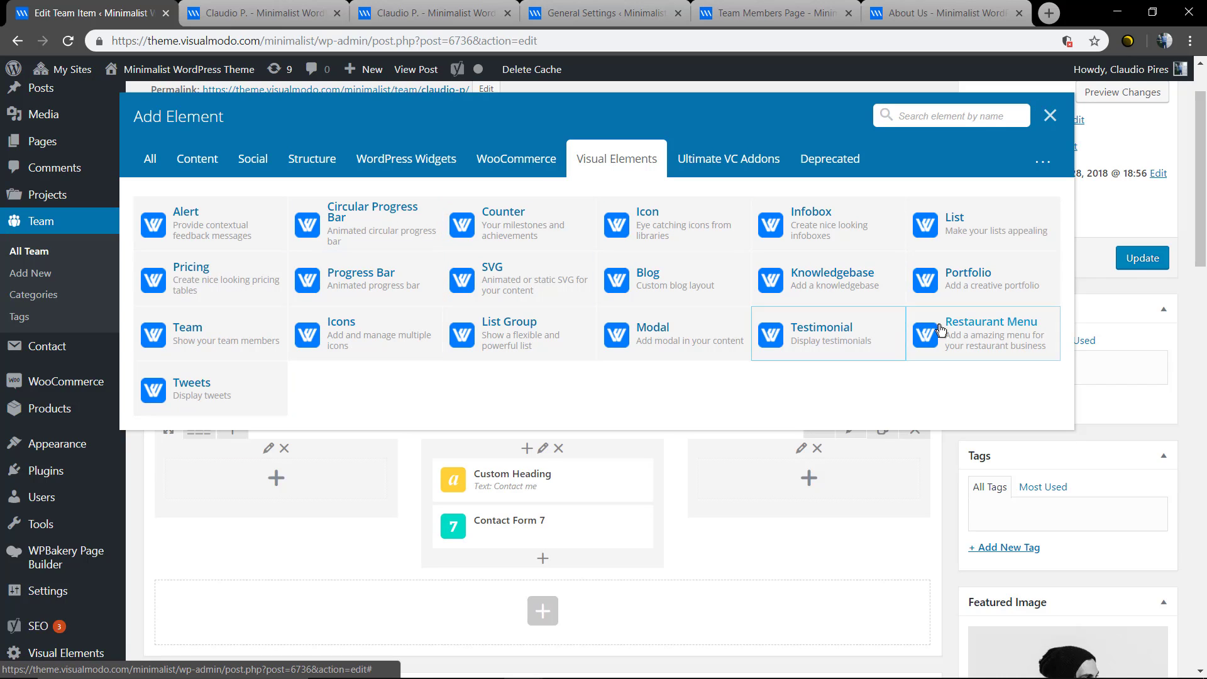
click(955, 274)
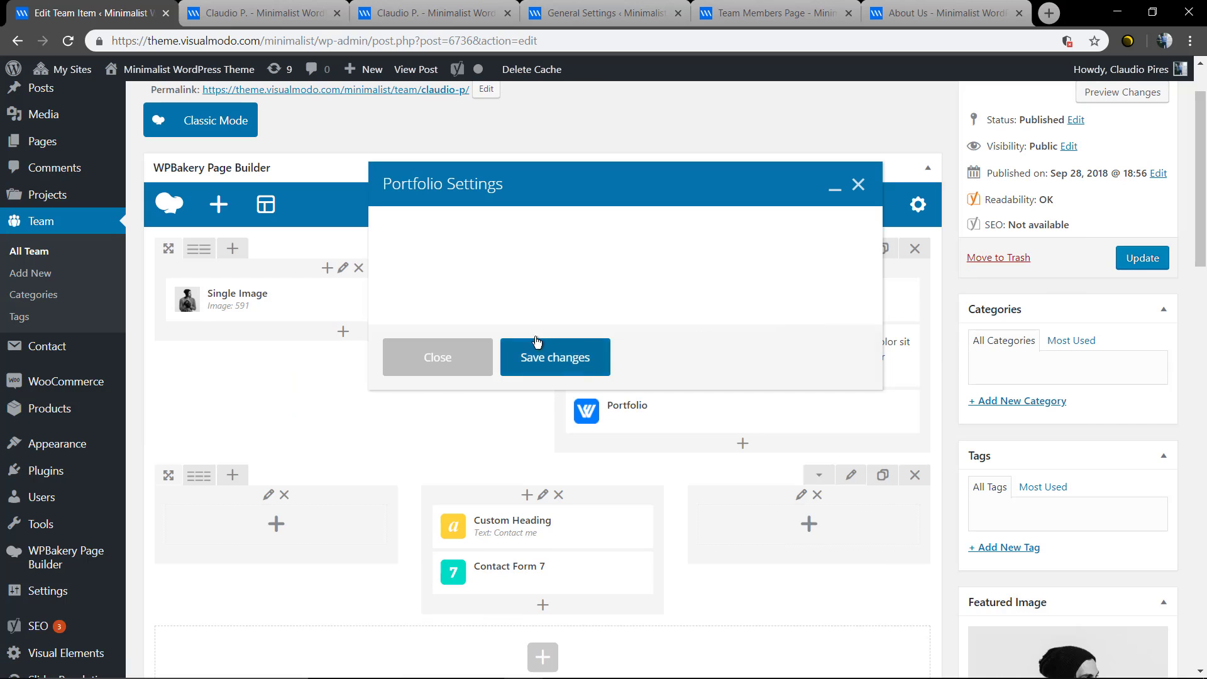
- Set the portfolio to 3 columns, remove links and spacing, and set Sortable to No
click(466, 379)
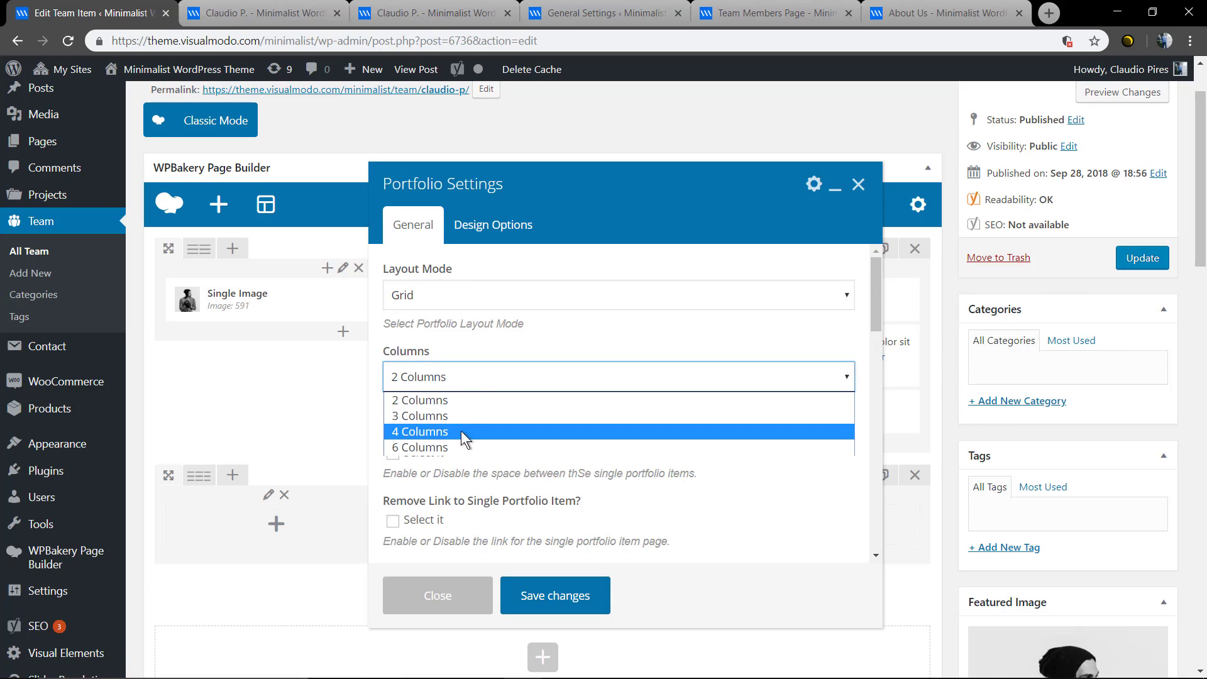
click(454, 416)
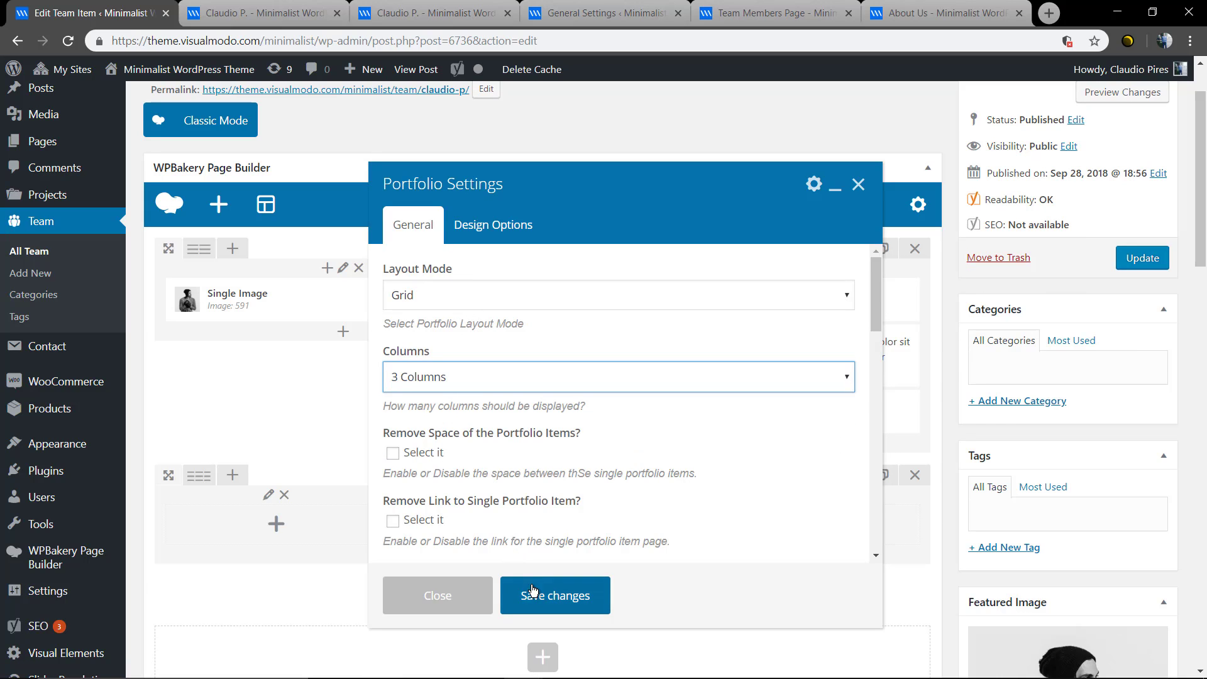
click(420, 521)
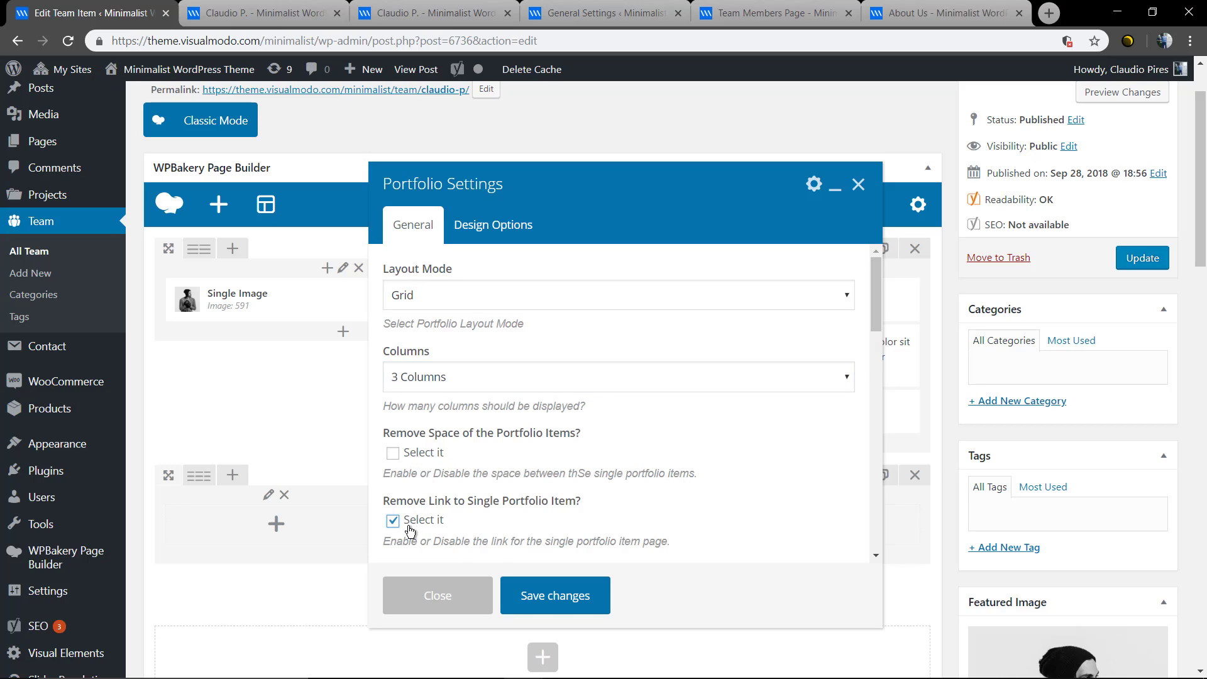
click(413, 458)
scroll(533, 465, down, 3)
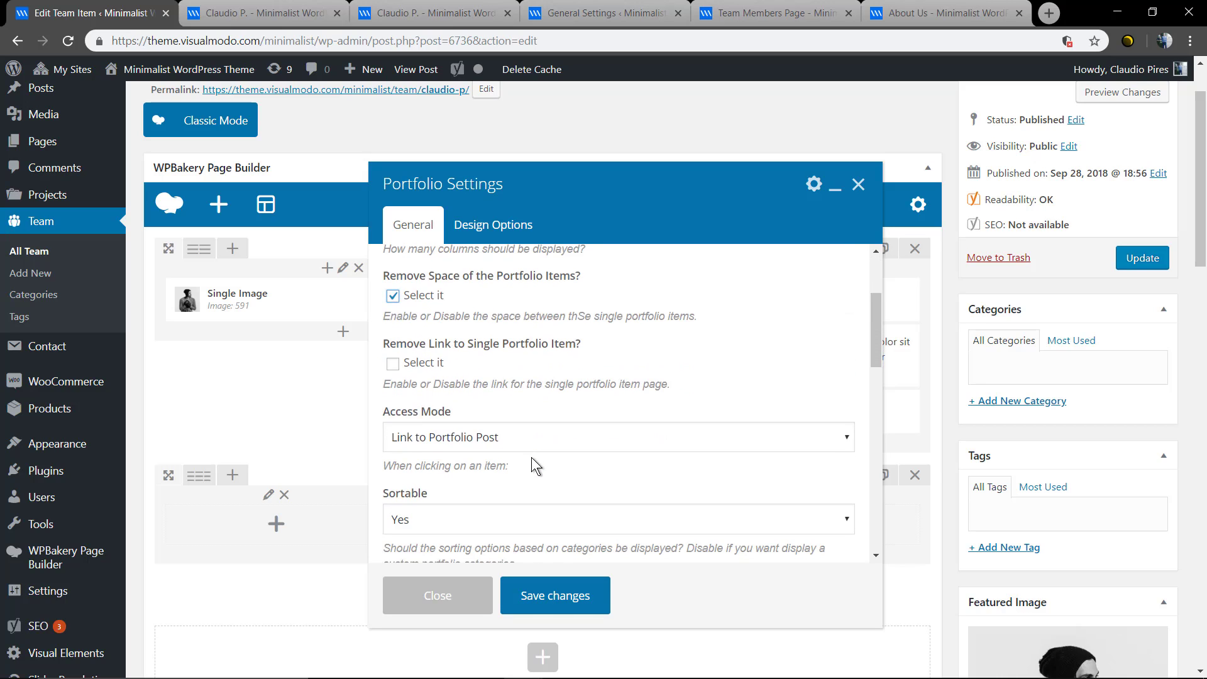
click(476, 523)
click(475, 556)
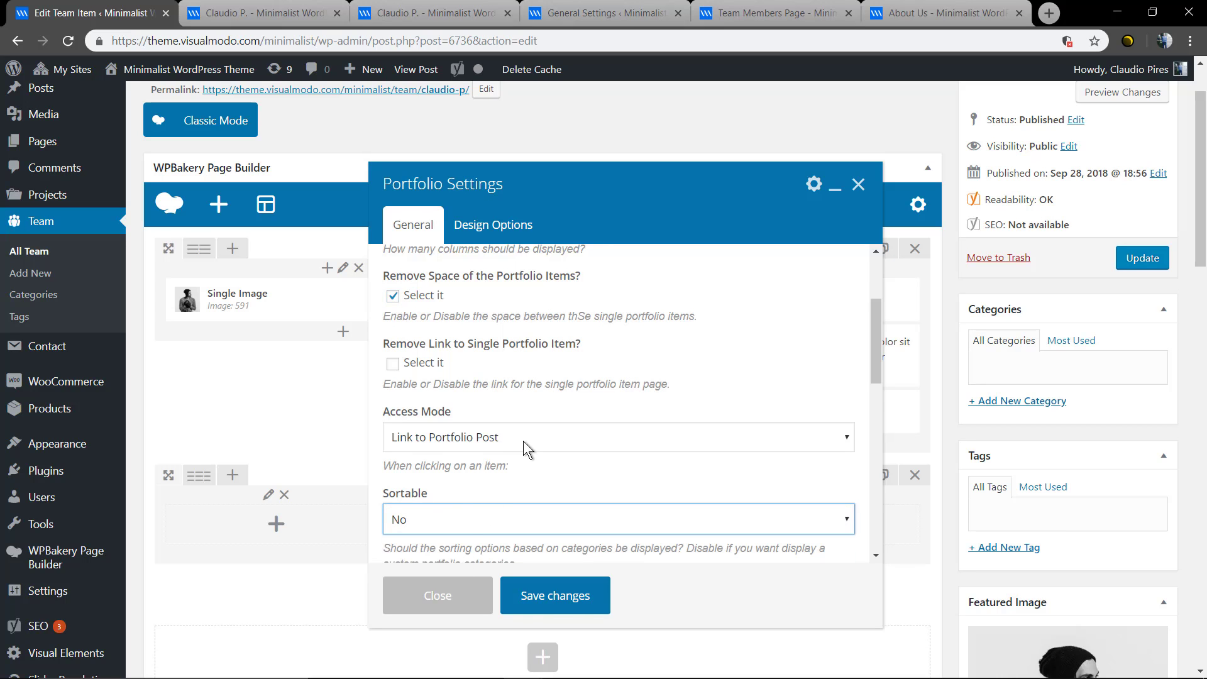
scroll(528, 455, down, 1)
- Save the portfolio, preview its gapless three-across grid under the bio, and return to the editor
click(542, 590)
scroll(942, 301, up, 2)
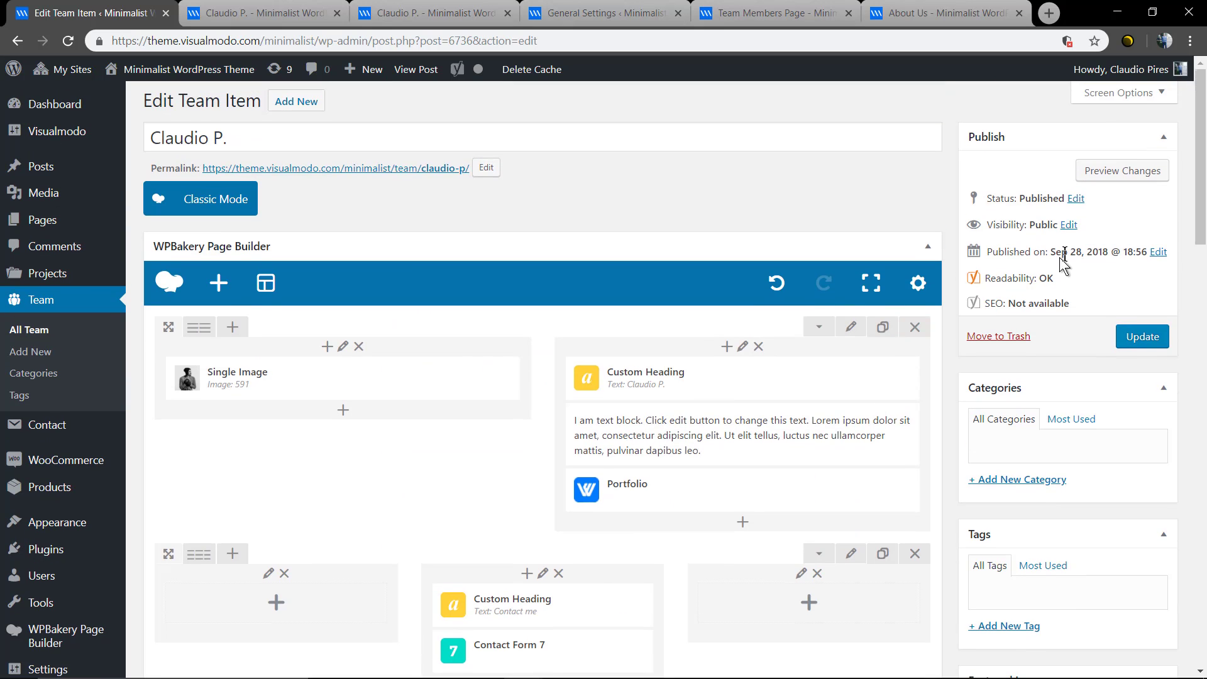
click(1106, 171)
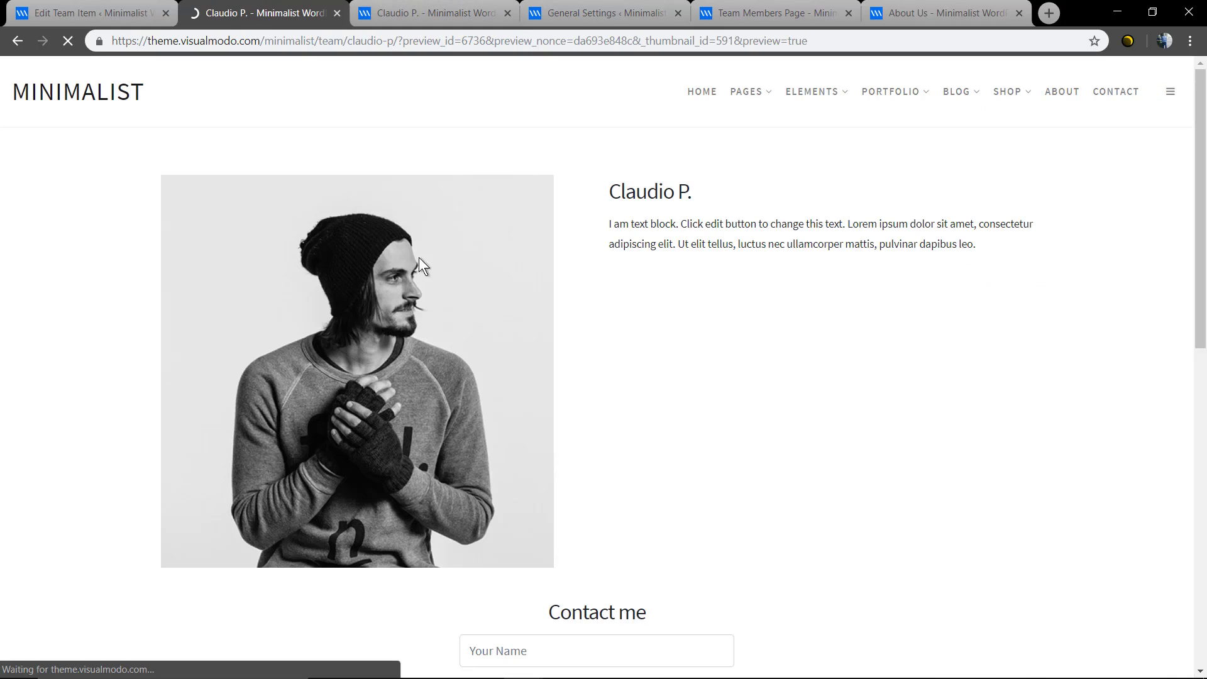
scroll(586, 251, down, 3)
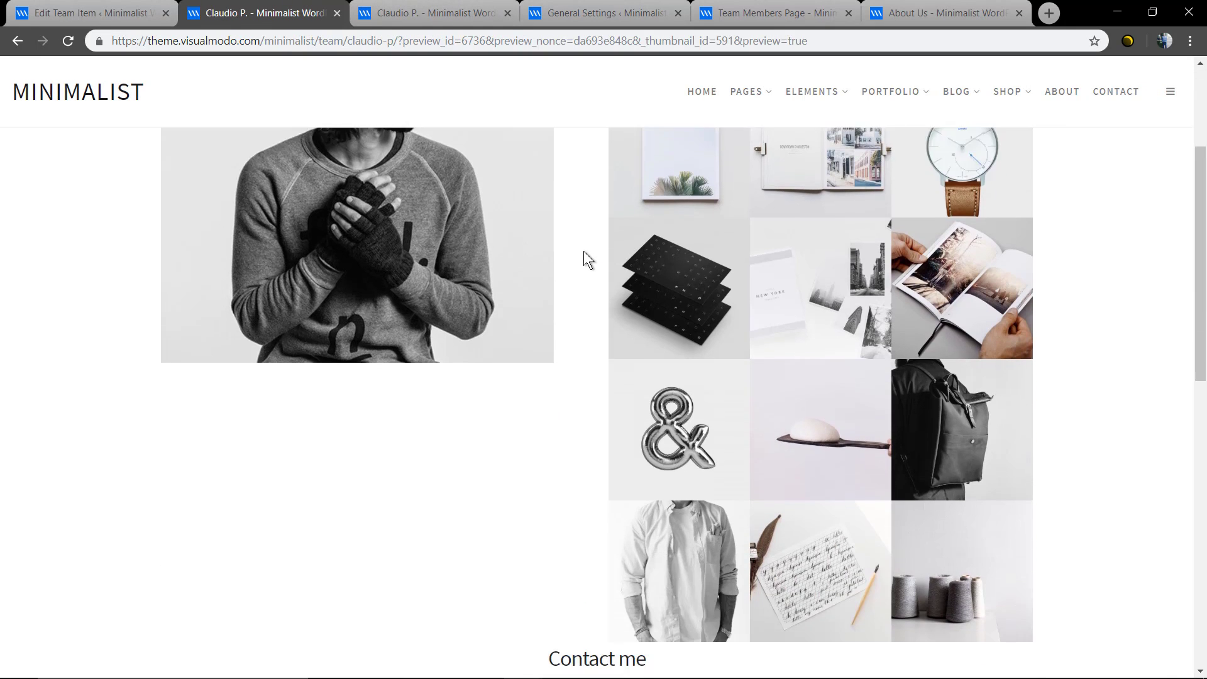
scroll(571, 258, up, 3)
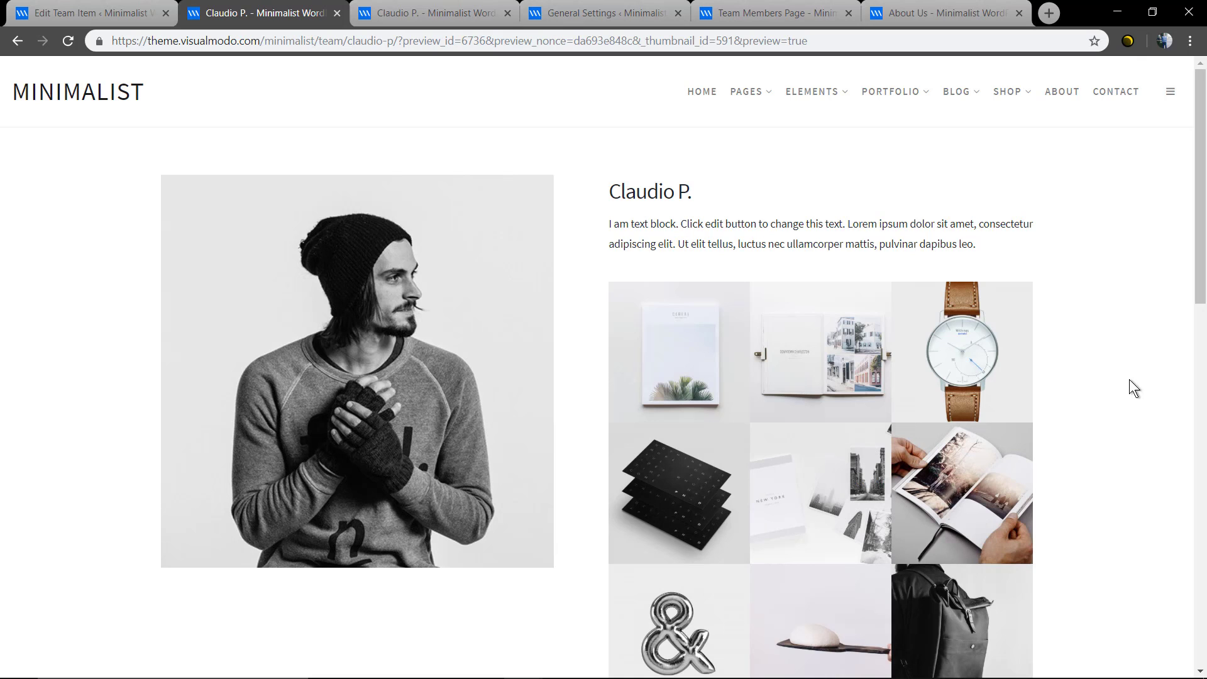
scroll(1129, 379, down, 4)
scroll(1129, 379, up, 4)
click(94, 13)
- Set the Portfolio element's Post Number to 6 and save
click(759, 489)
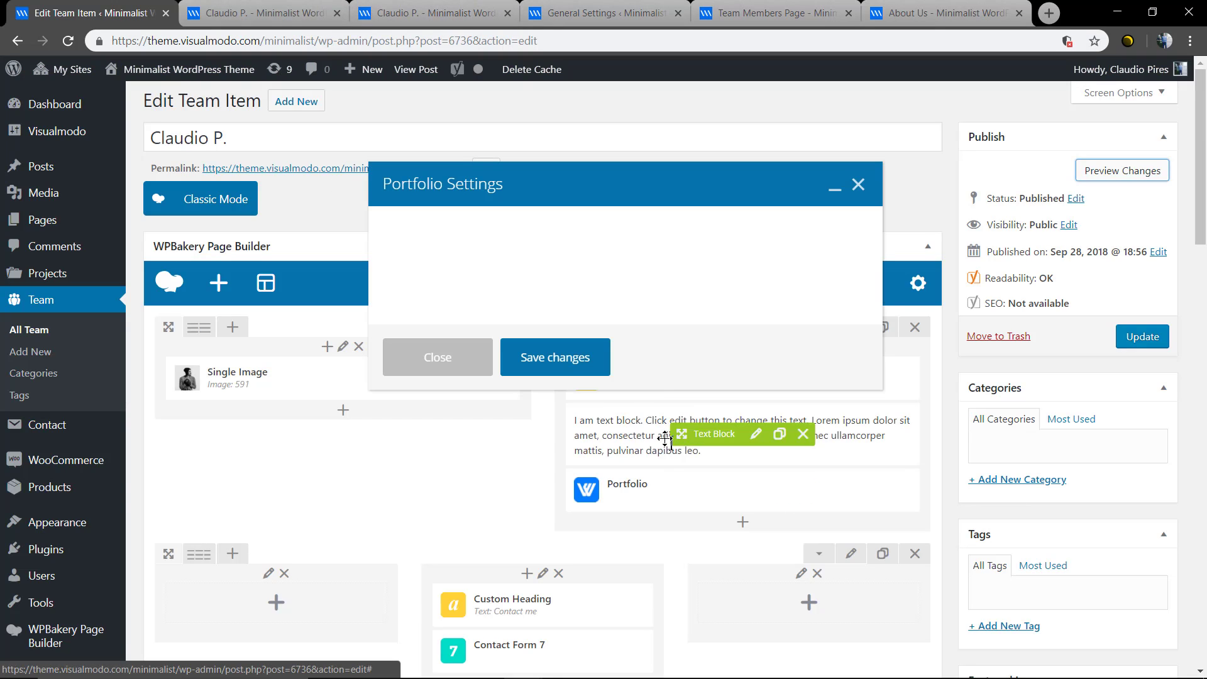
scroll(539, 368, down, 5)
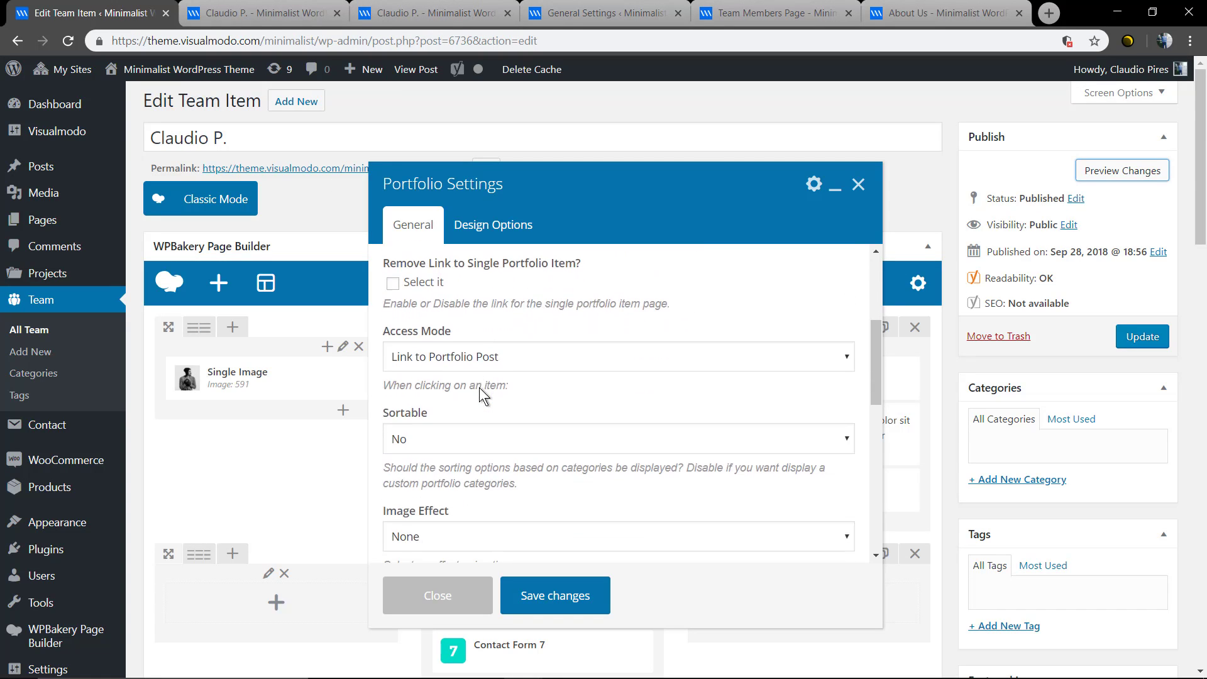
scroll(460, 456, down, 2)
click(460, 462)
click(530, 595)
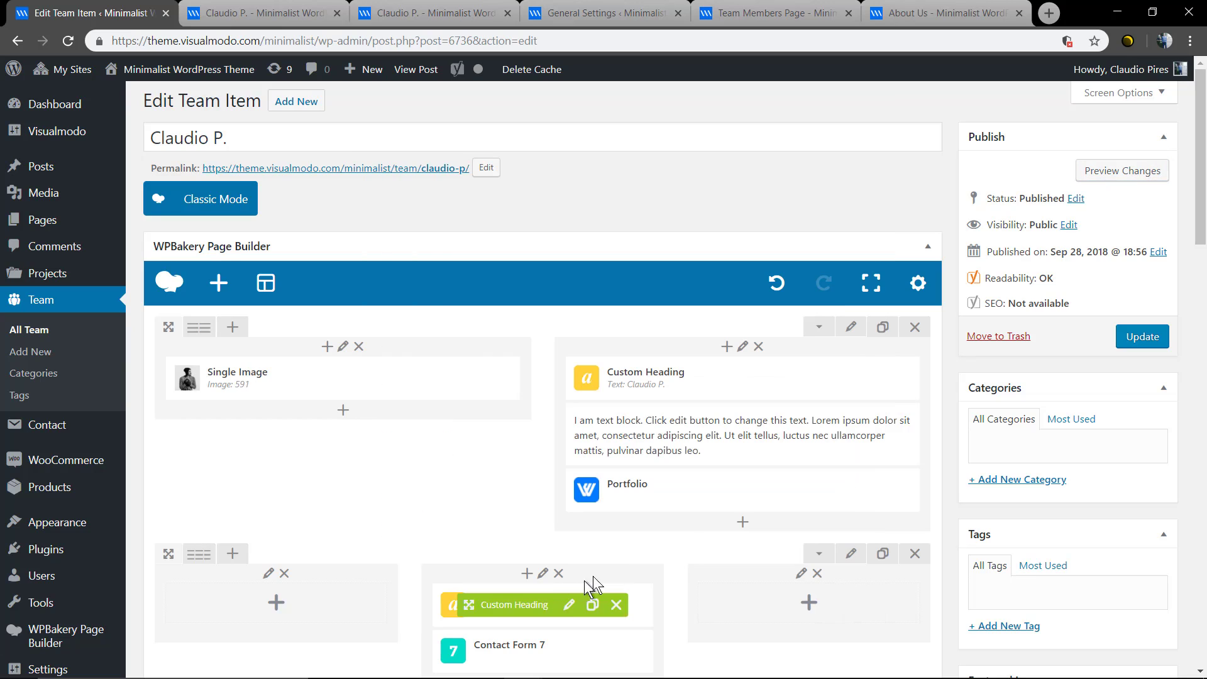
- Preview the page to confirm two rows of three portfolio images above the contact form
click(1131, 173)
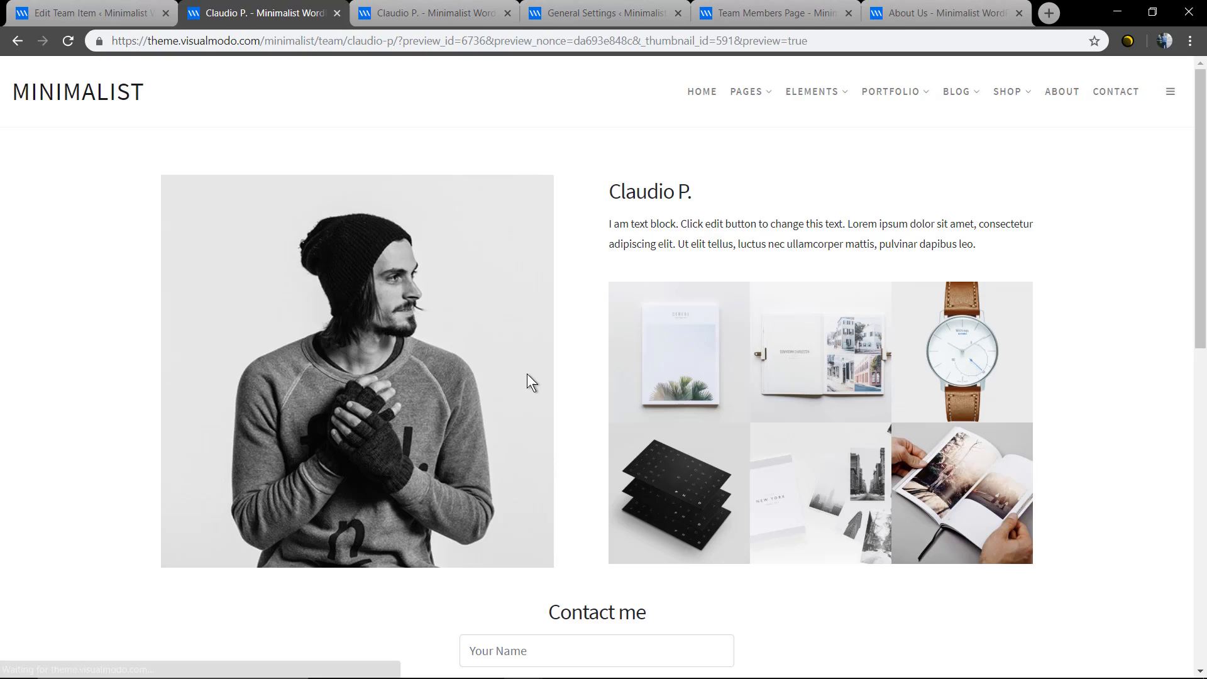
scroll(541, 352, down, 3)
scroll(538, 346, up, 3)
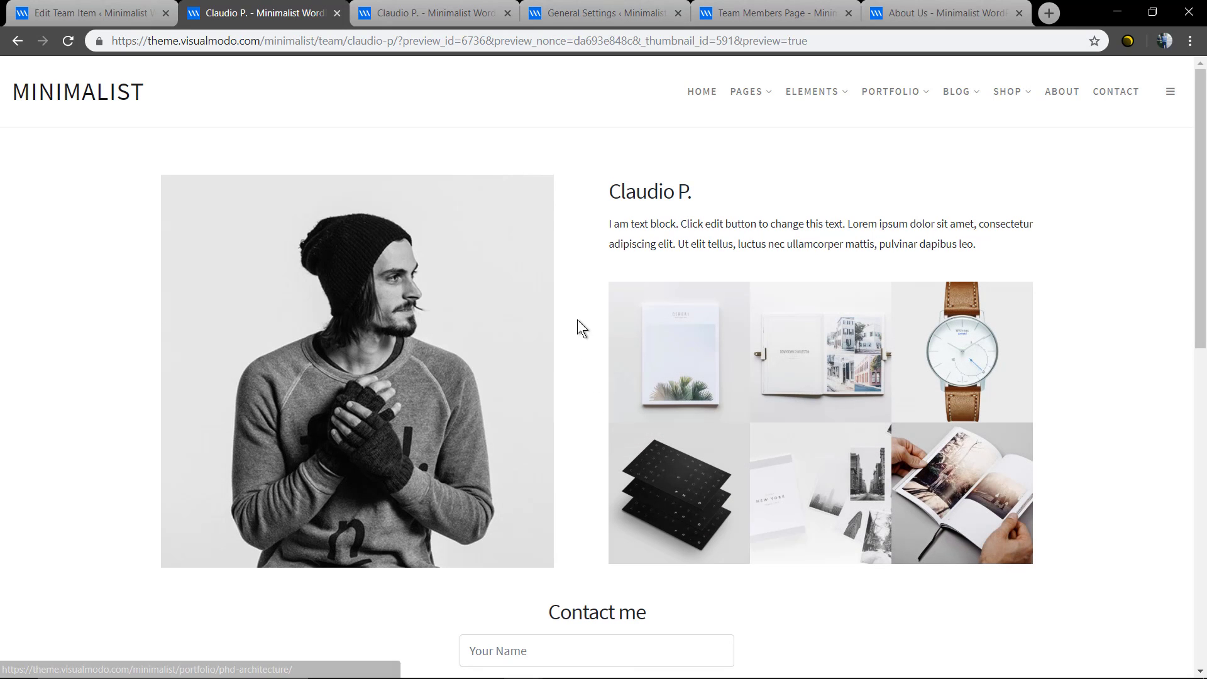
scroll(572, 320, down, 5)
scroll(349, 302, down, 5)
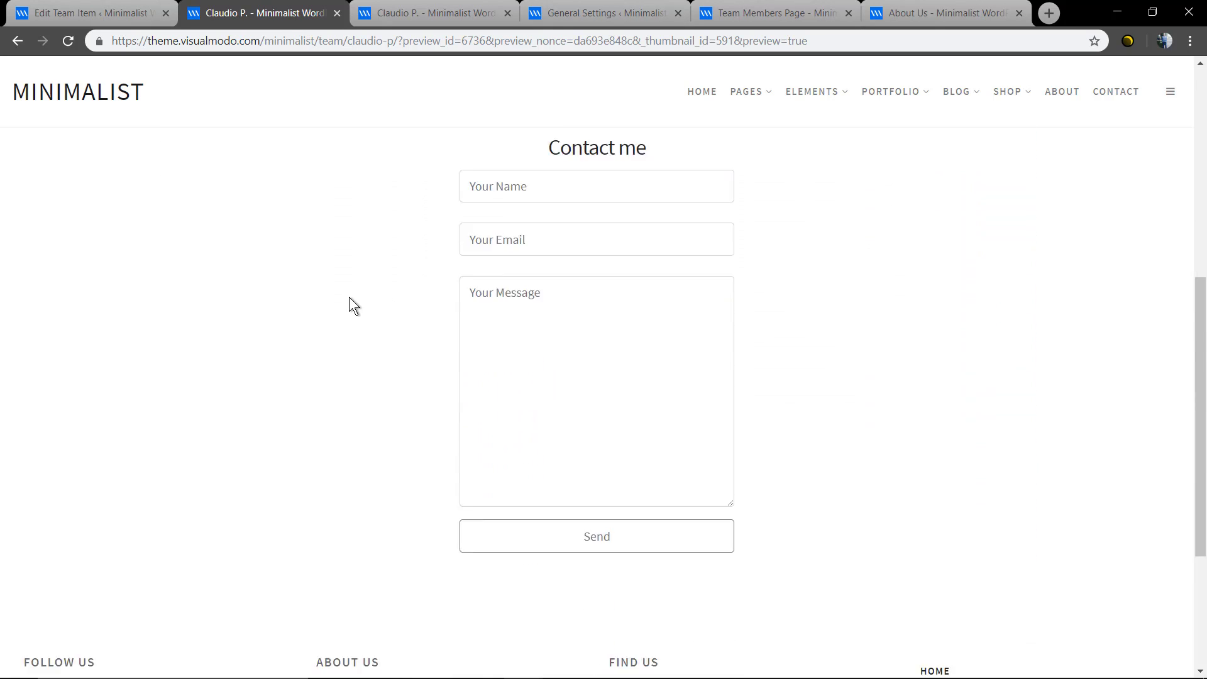
scroll(353, 321, up, 10)
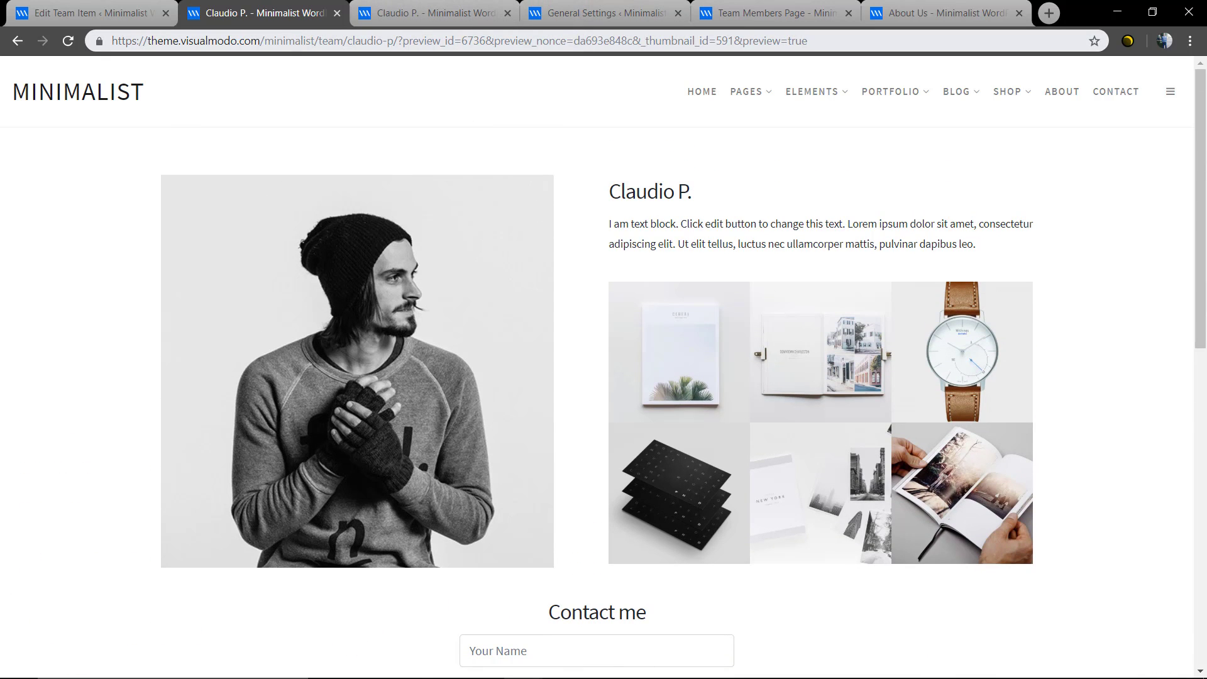
- Compare the existing About Us and Team Members pages, then go back to the admin Dashboard
click(888, 15)
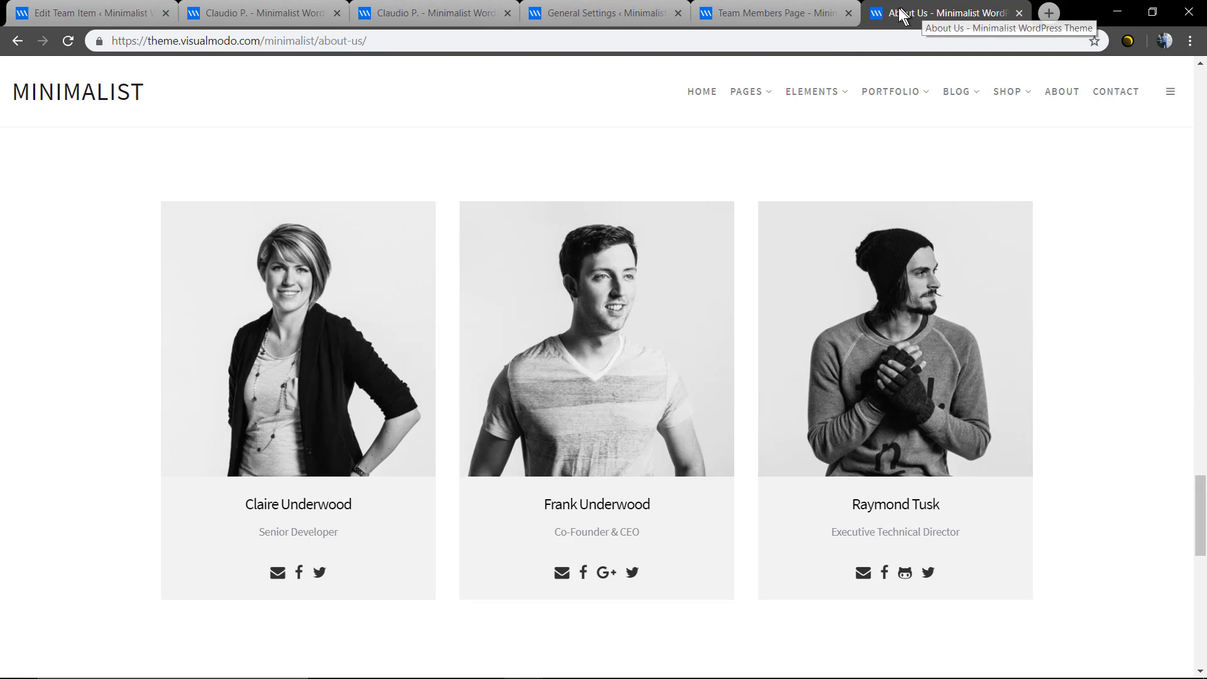
click(745, 7)
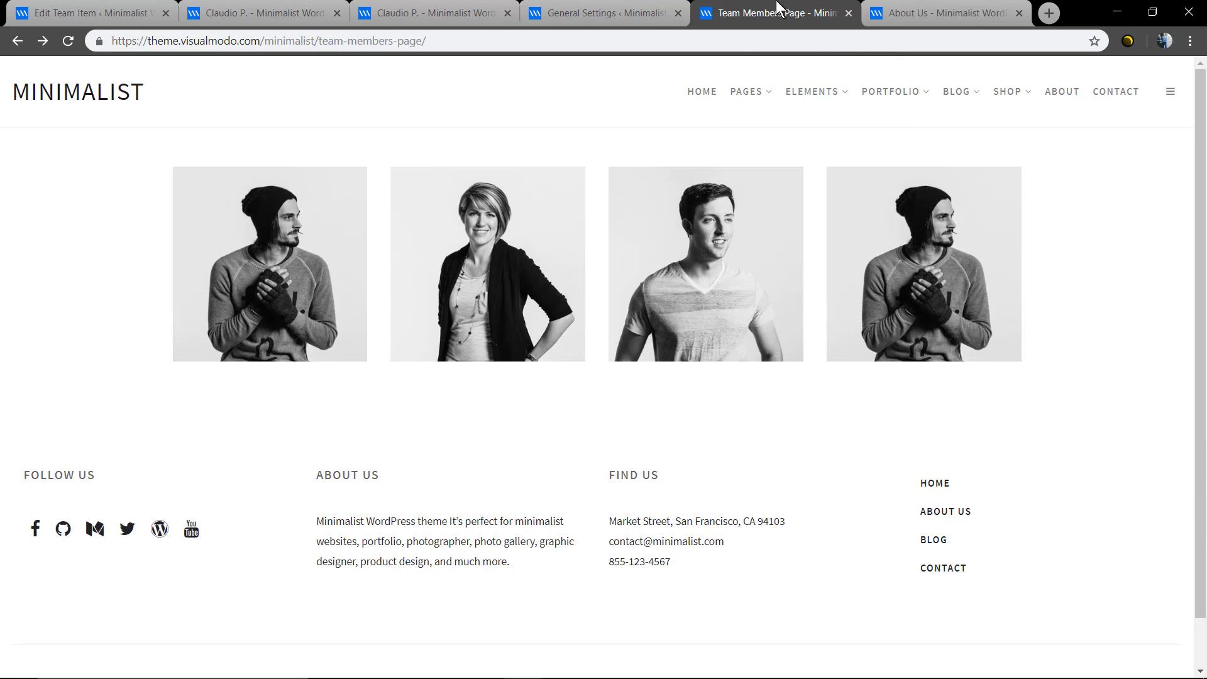
click(883, 12)
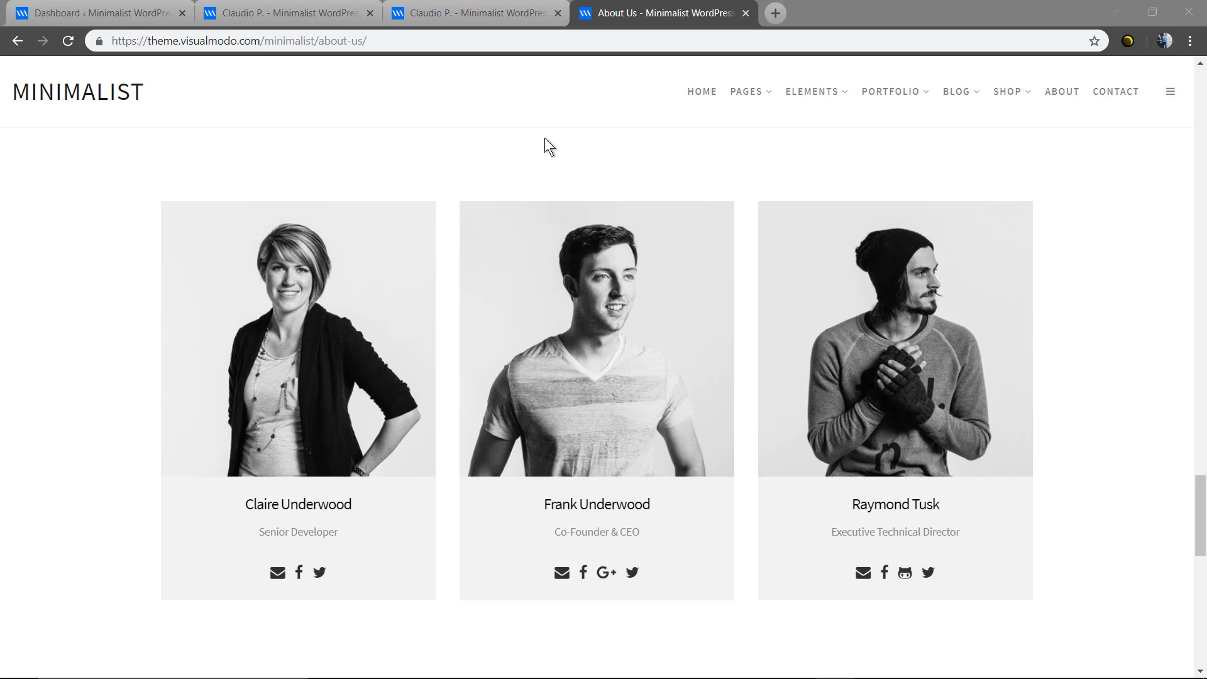
click(77, 7)
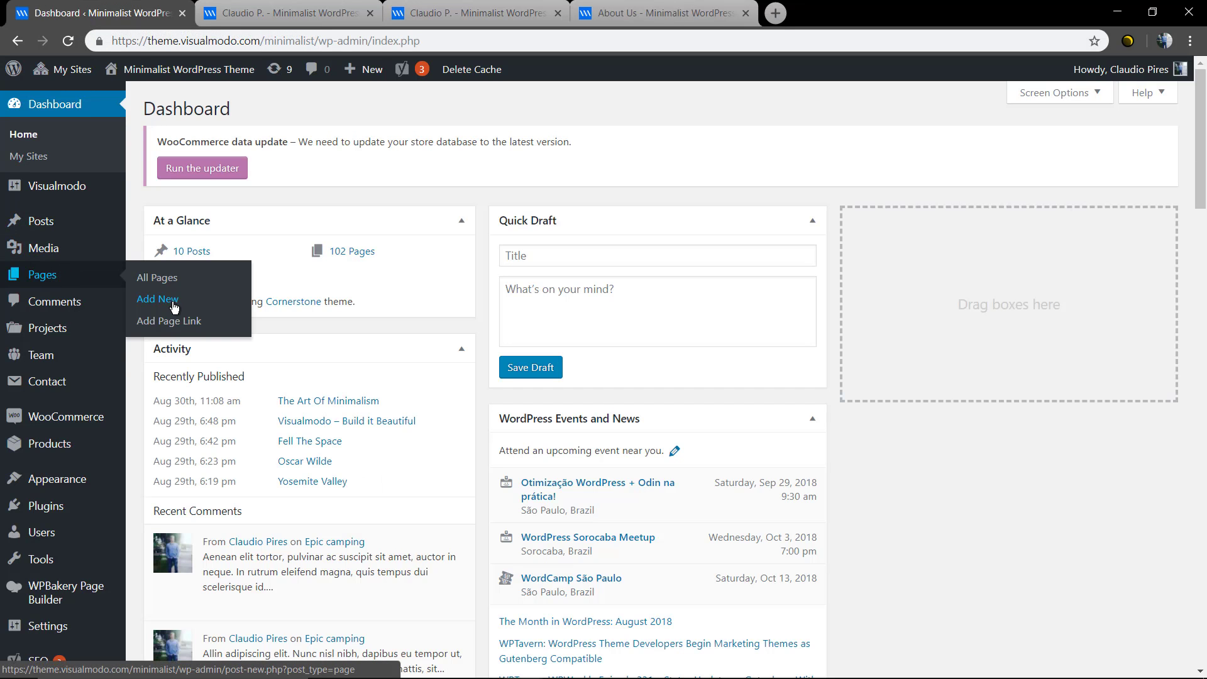
- Add a Post Grid to a new Backend Editor page, with Team as its data source
click(208, 281)
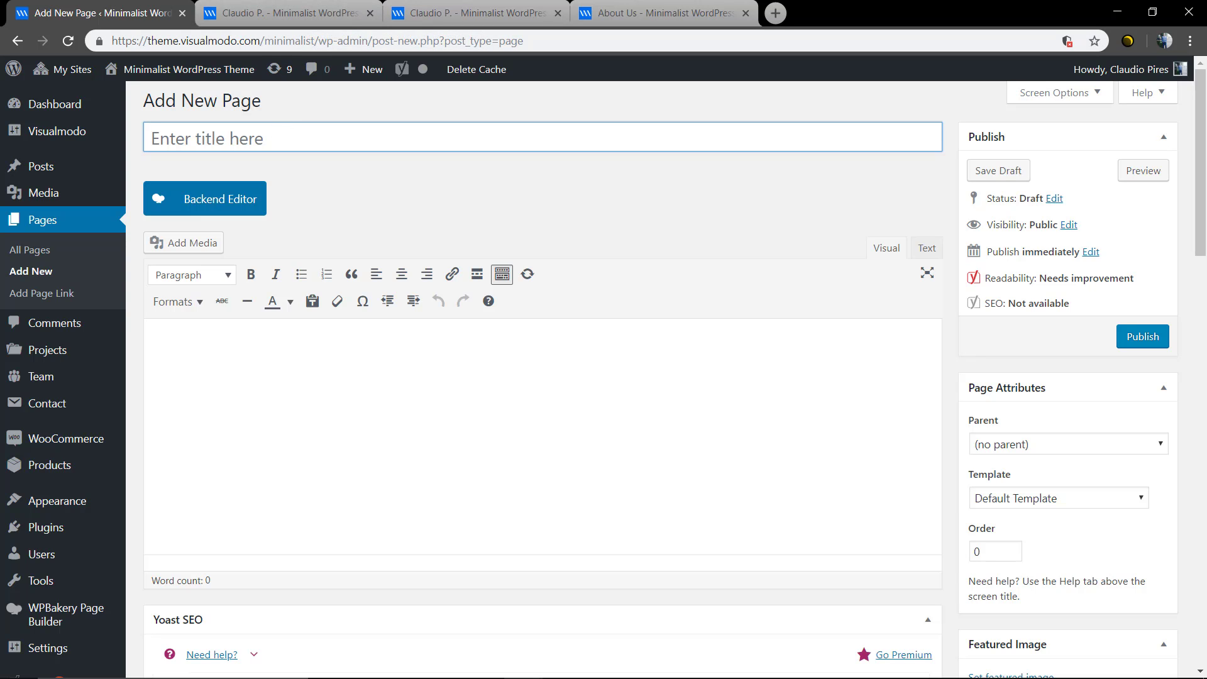
click(235, 211)
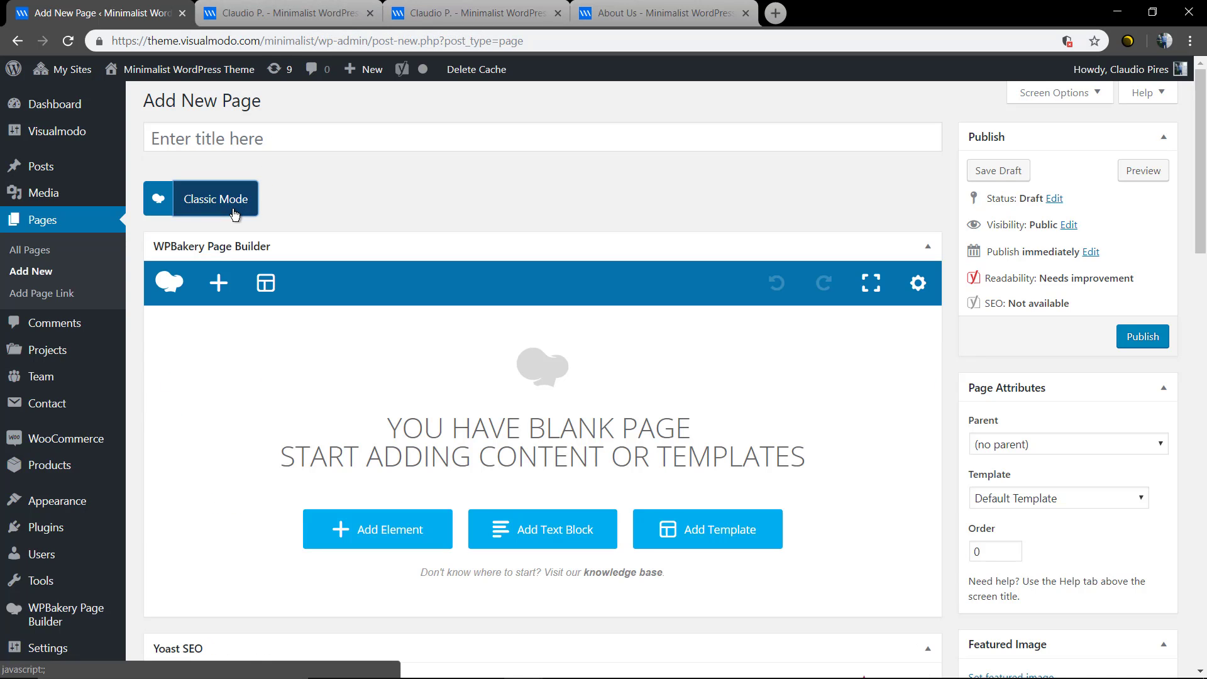
click(231, 286)
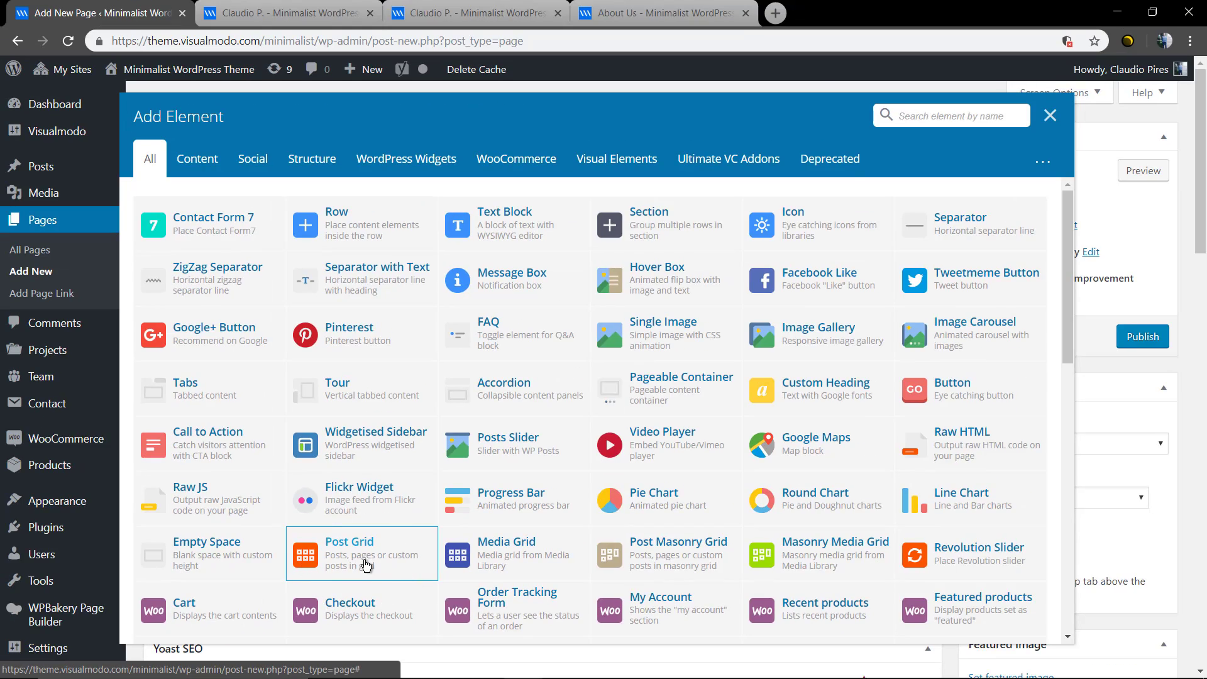
click(368, 571)
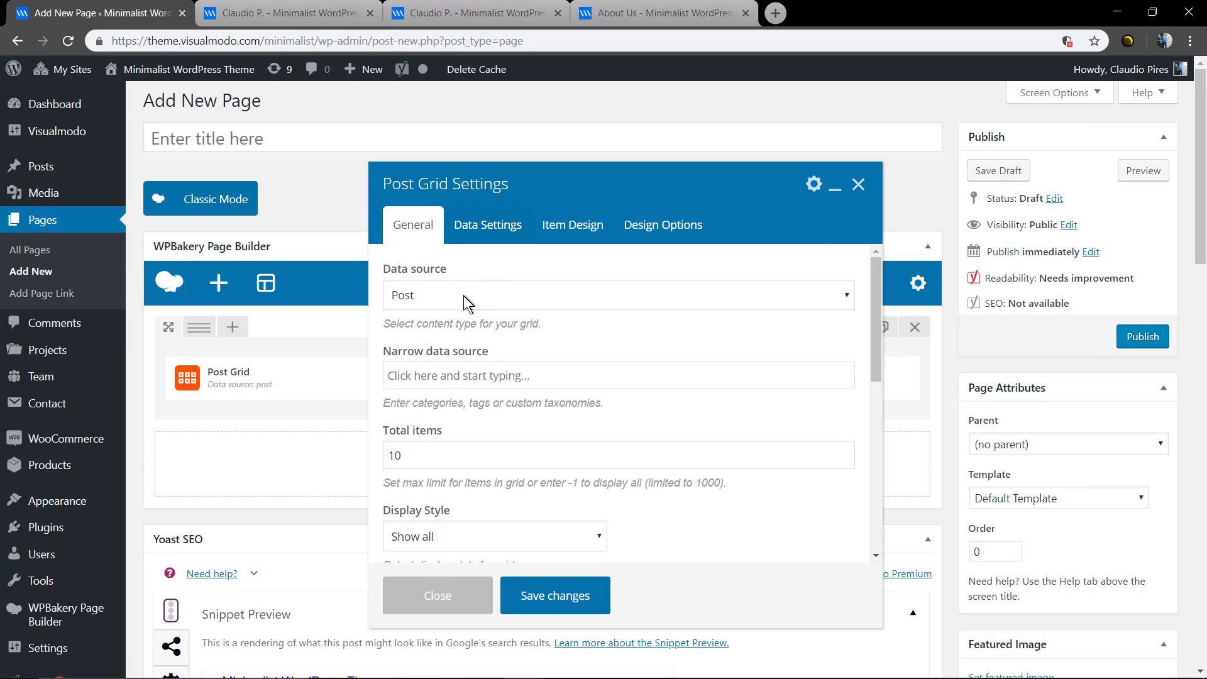
click(464, 306)
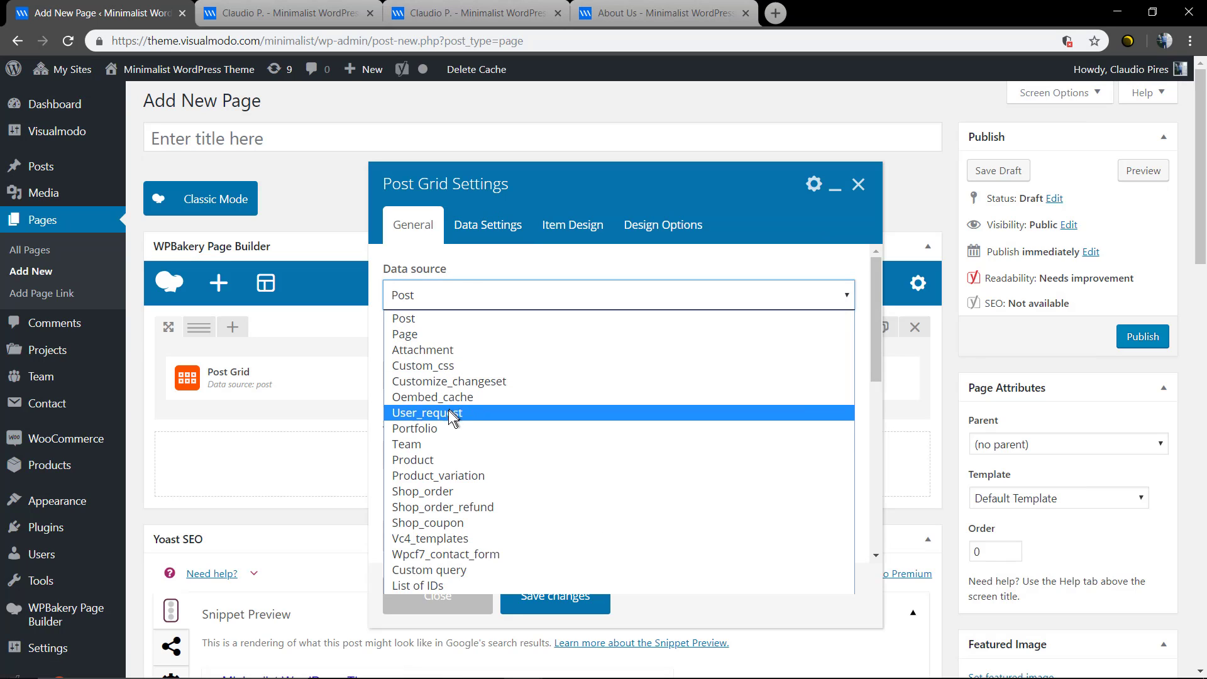
click(435, 443)
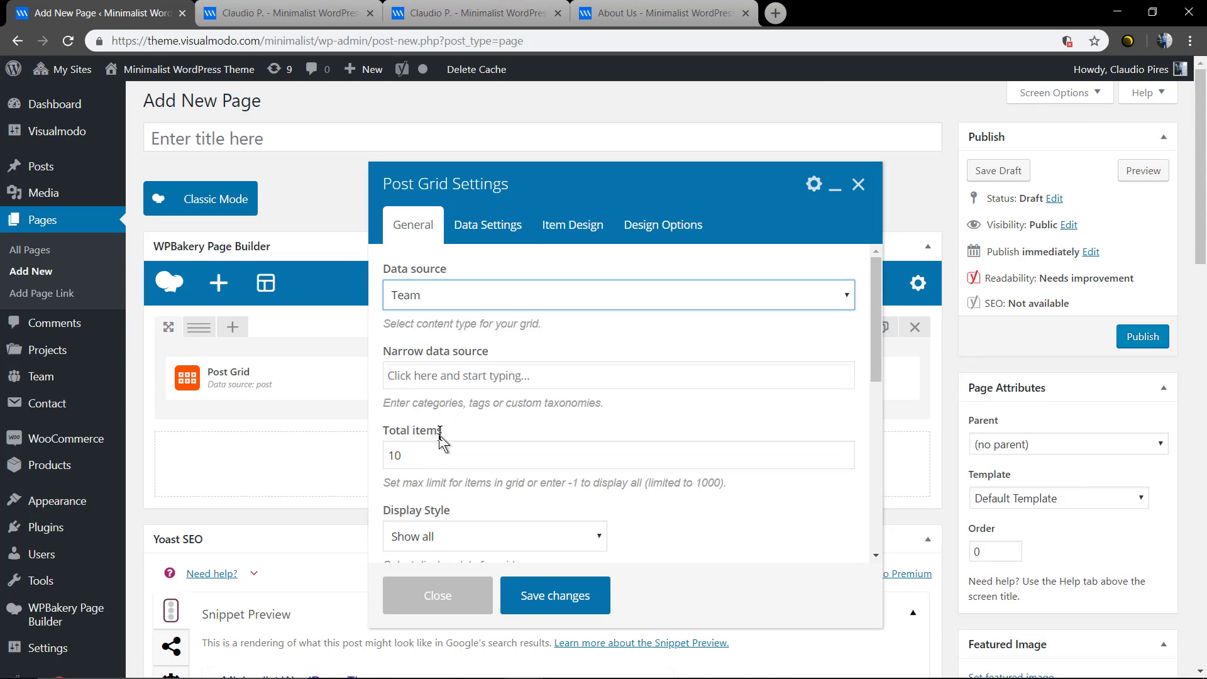
double_click(394, 454)
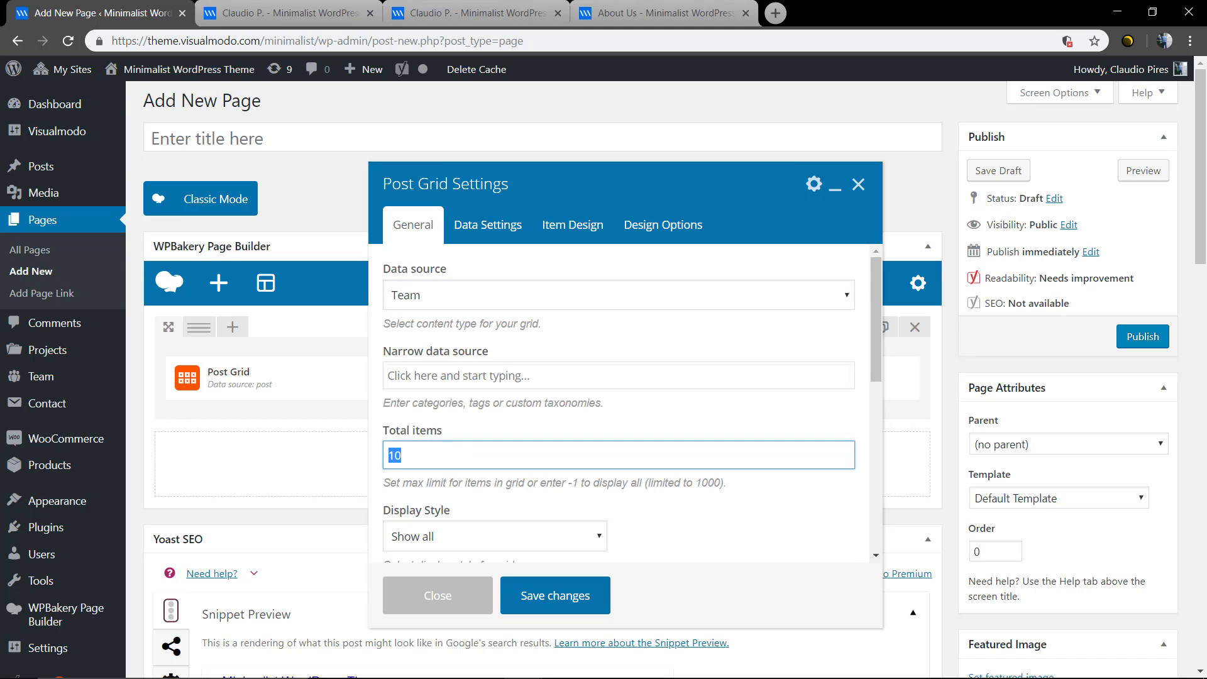